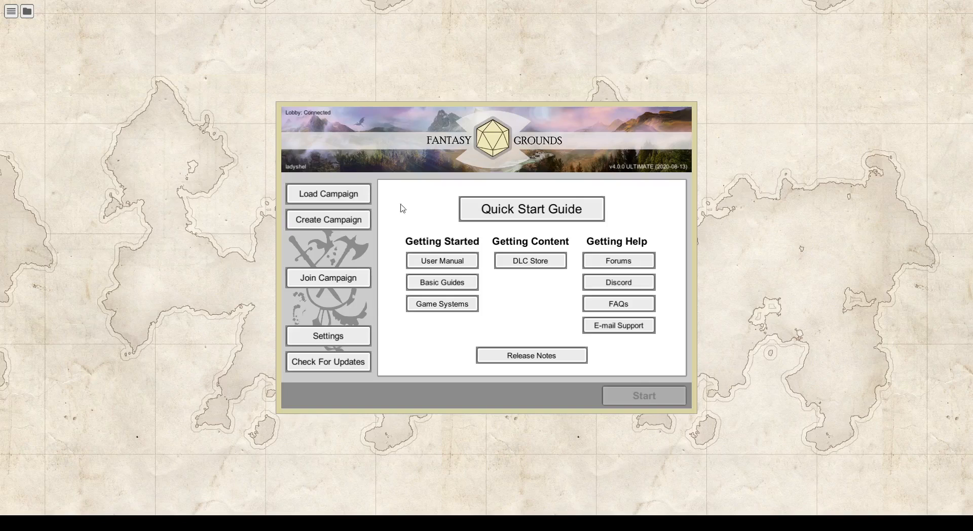
Load and start the Character Creation 101 campaign, then dismiss its Campaign Setup window
left_click(313, 197)
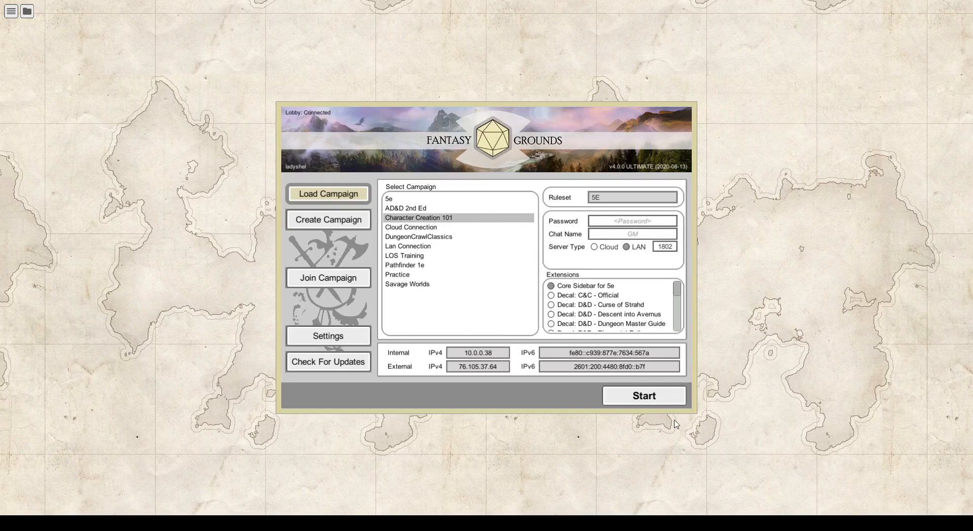
left_click(628, 396)
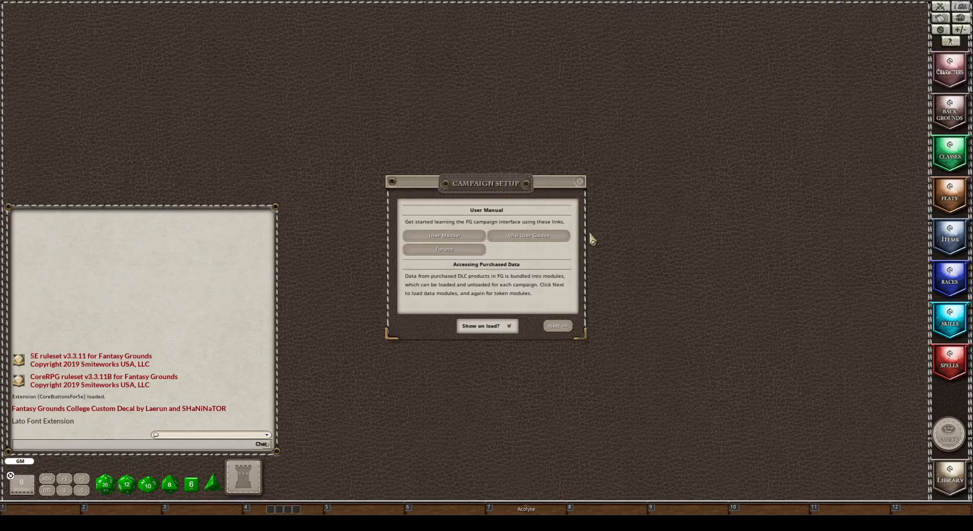
left_click(580, 182)
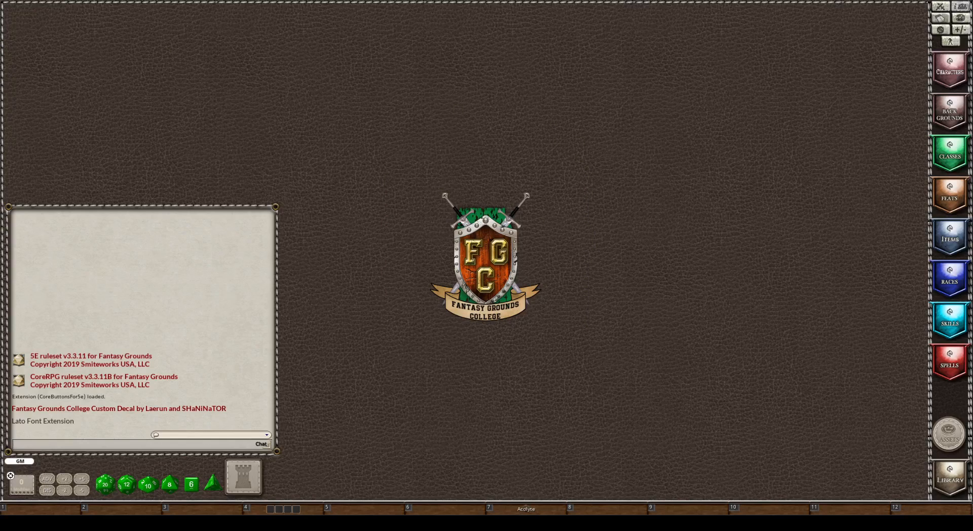
Set the sidebar to the Create PC record types from the library, then close the library
left_click(951, 484)
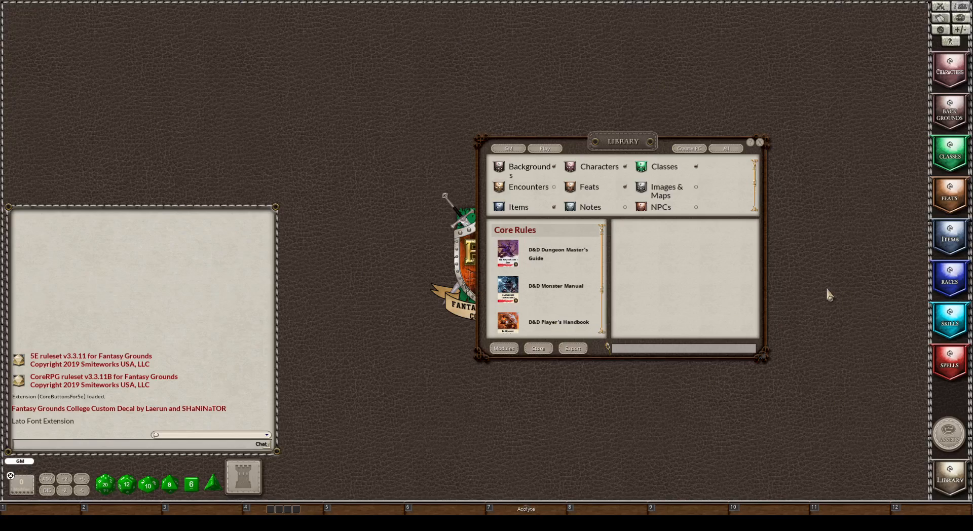
left_click(690, 149)
left_click(760, 143)
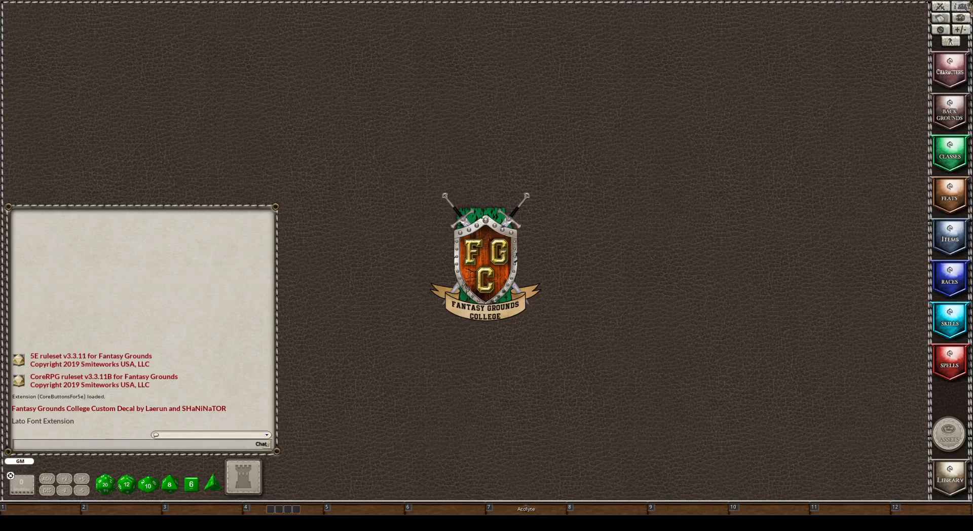
Create a new blank character and close the character selection window
left_click(951, 73)
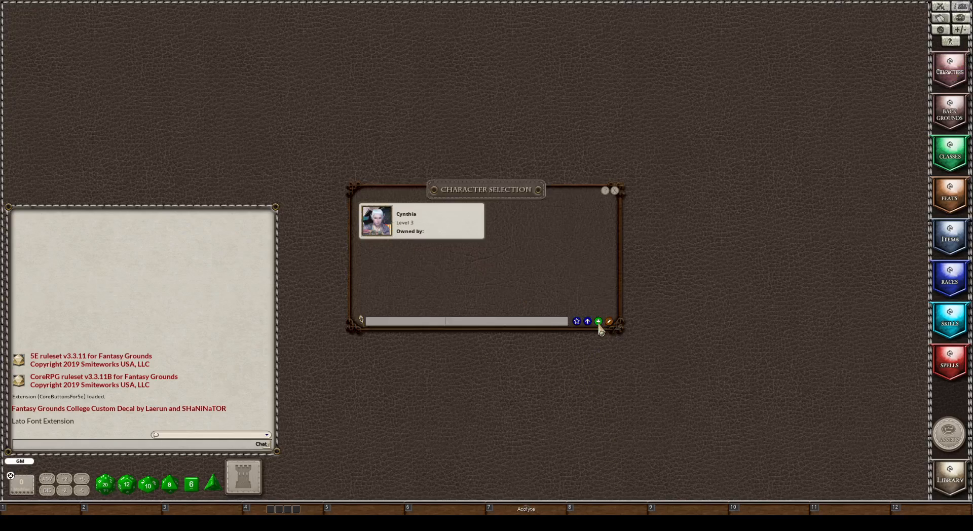
left_click(598, 321)
left_click(615, 191)
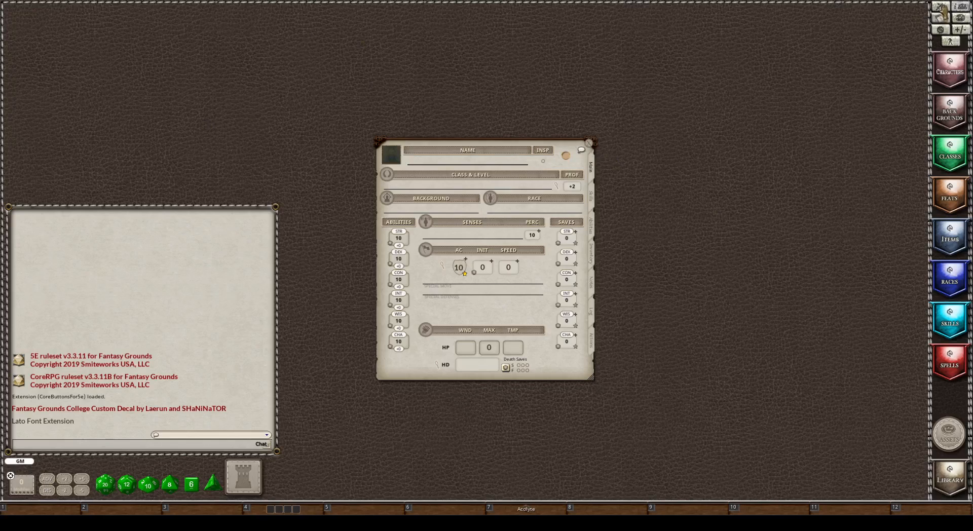
Place the blank character sheet right beside the chat, narrow it and stretch it to the full desktop height
left_click_drag(434, 136, 367, 26)
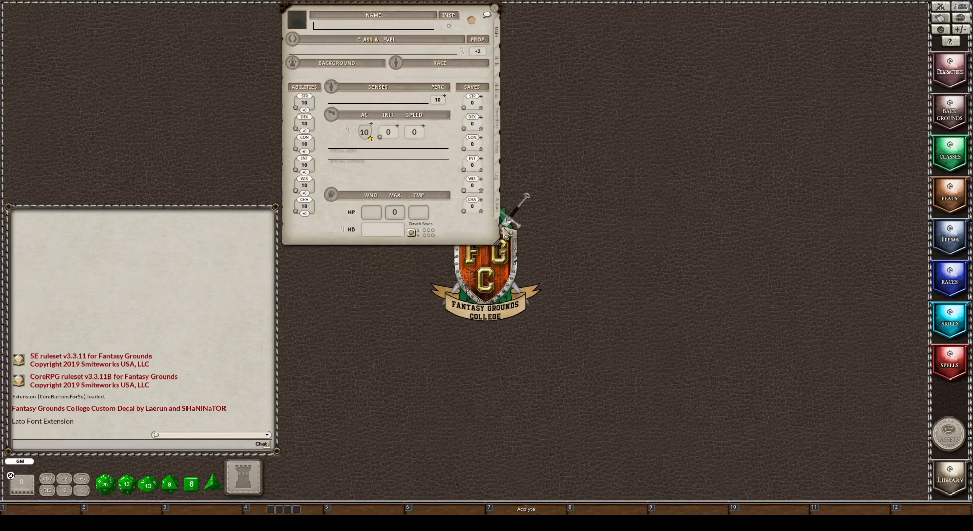
left_click_drag(493, 231, 463, 233)
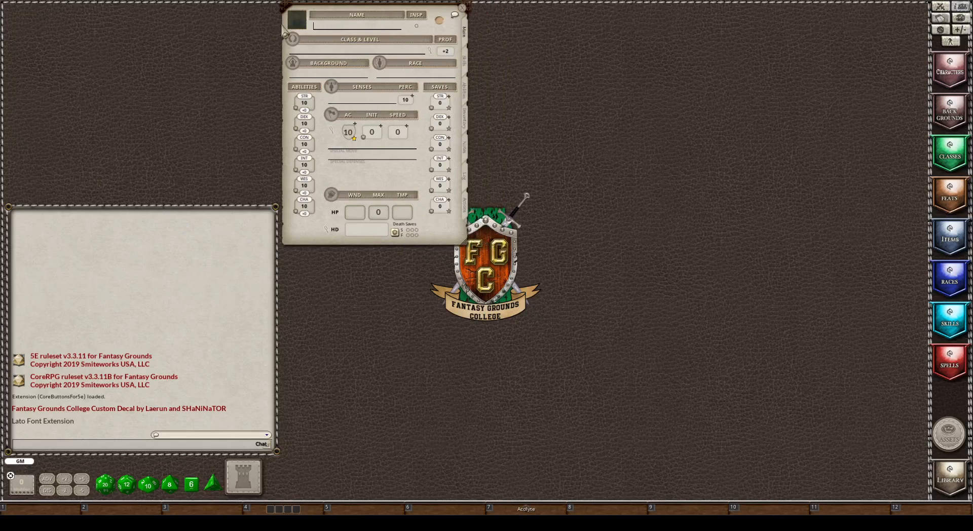
left_click_drag(311, 244, 290, 503)
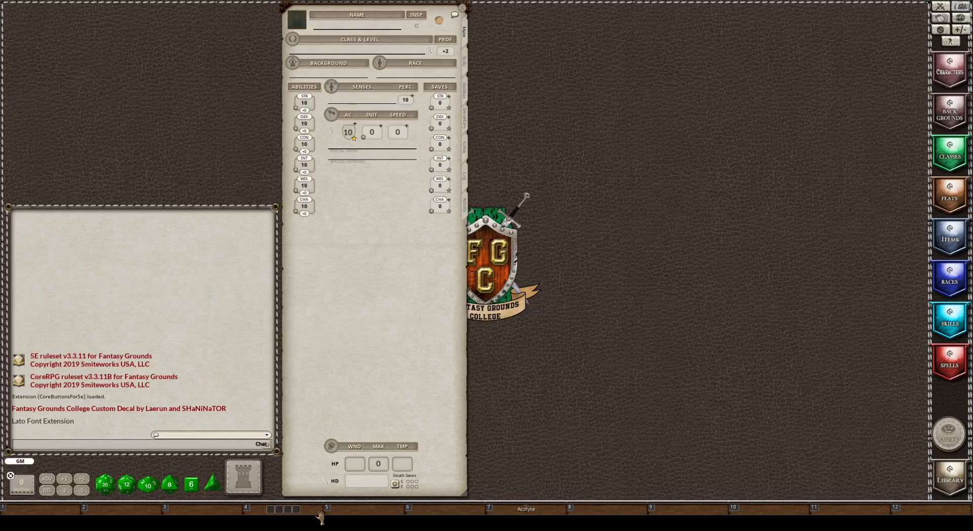
Roll 4d6 six times to generate the character's ability scores
left_click(283, 510)
left_click(282, 511)
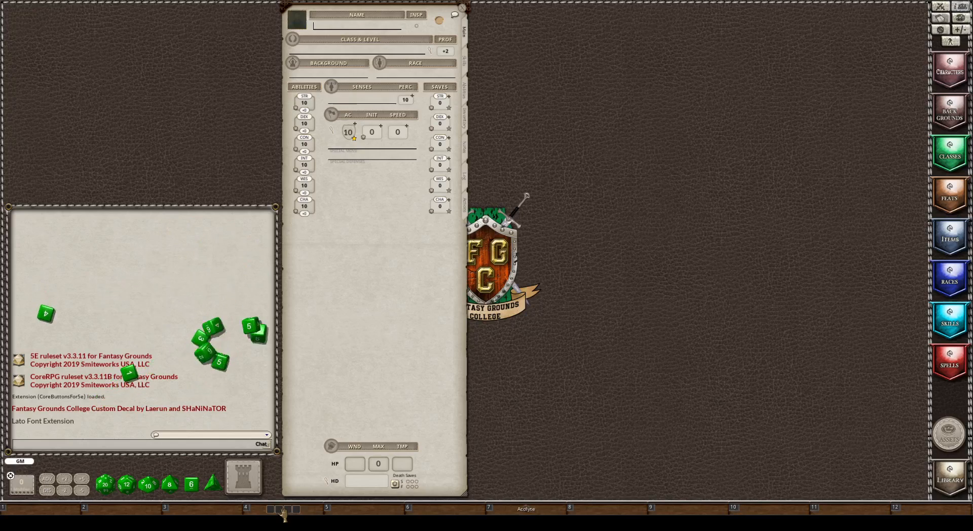
left_click(283, 511)
left_click(283, 511)
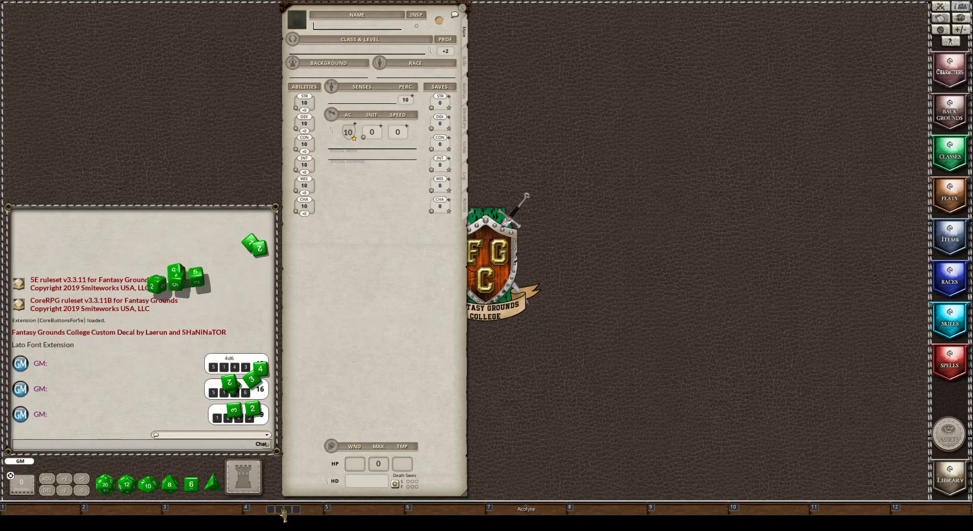
left_click(283, 511)
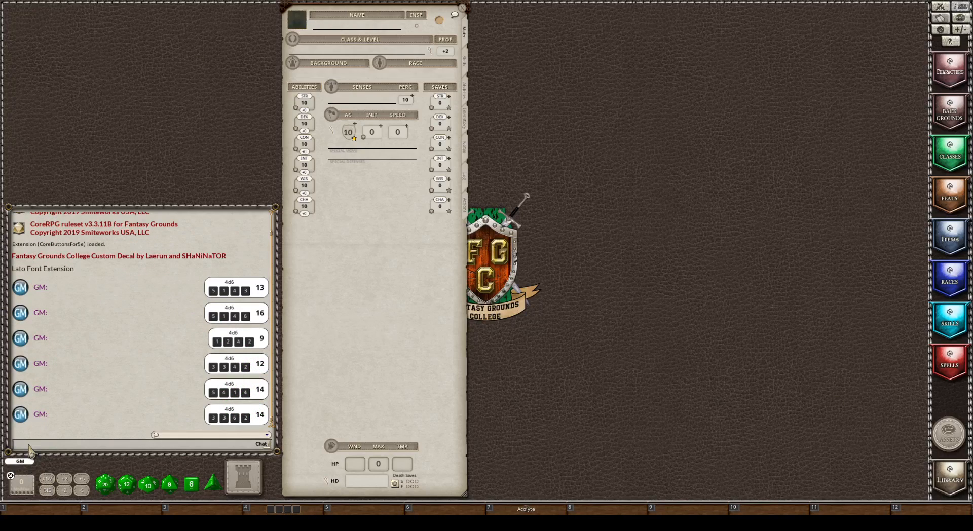
left_click(29, 446)
type("12 15 8 10")
type("13 12")
Set the character's abilities to Wisdom 15, Dexterity 13, Constitution 12, Strength 12 and Charisma 8
left_click(306, 188)
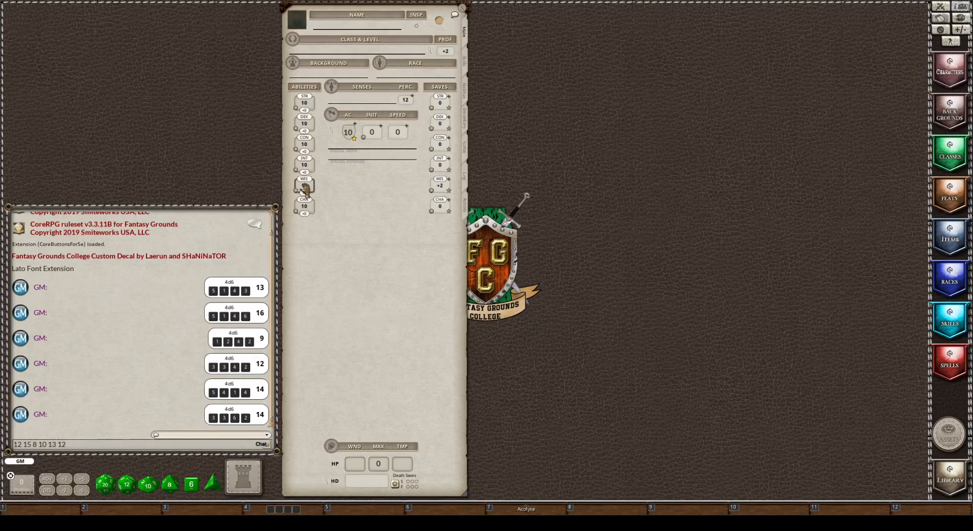
left_click(306, 126)
type("12")
left_click(306, 146)
type("12")
left_click(306, 104)
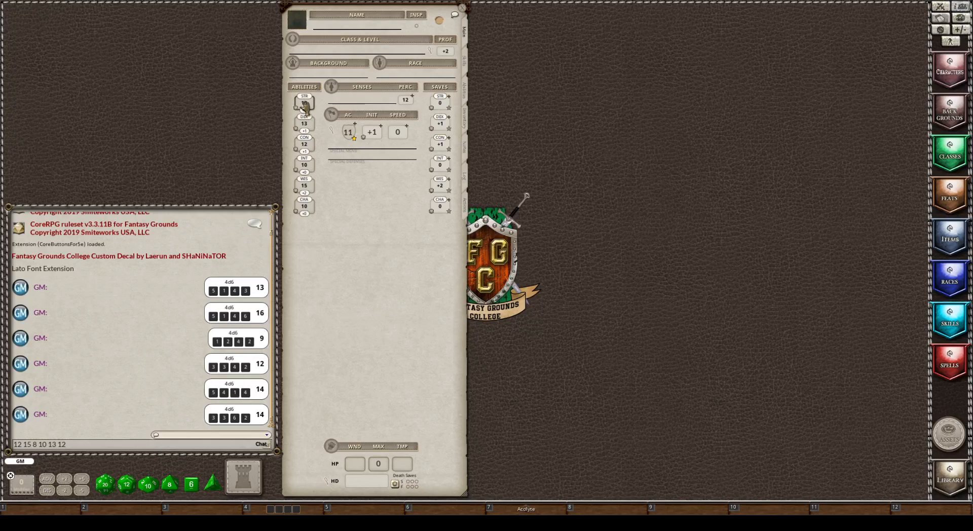
type("12")
left_click(303, 207)
type("8")
Assign the Acolyte background to the character sheet and close the backgrounds list
left_click(949, 112)
left_click_drag(484, 175, 604, 81)
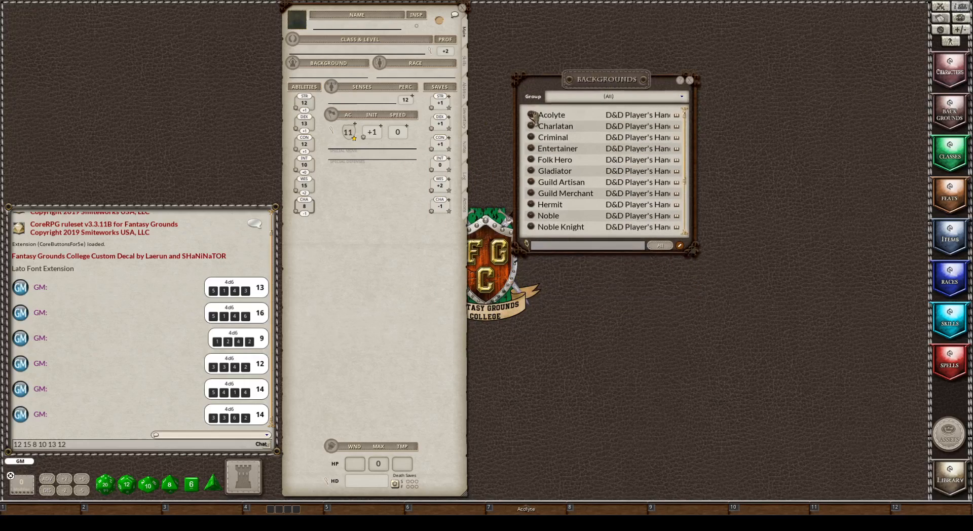
left_click_drag(530, 115, 309, 76)
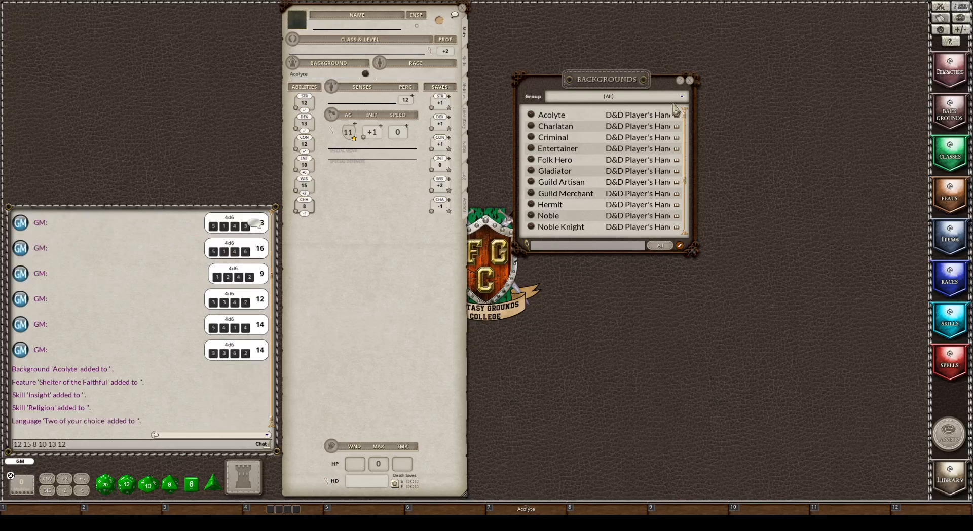
left_click(690, 81)
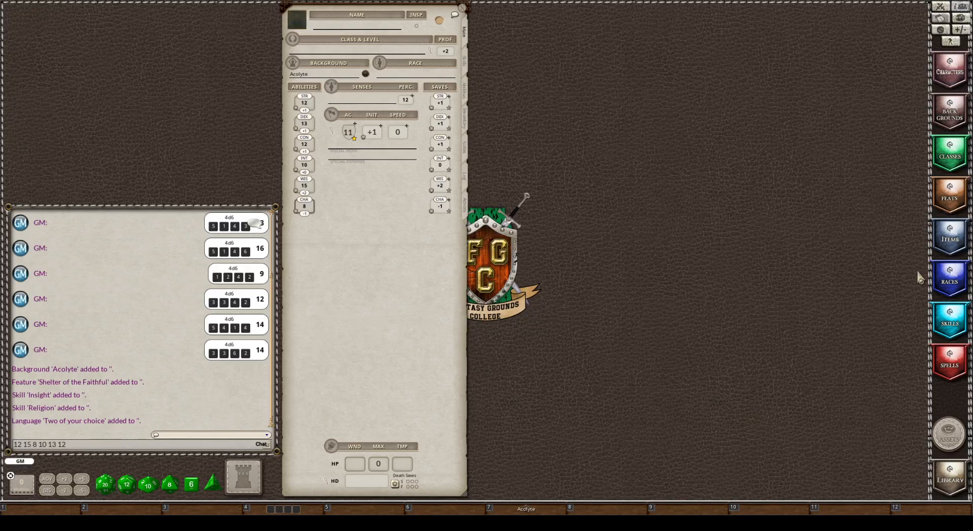
Assign the Dwarf race to the character with the Hill Dwarf sub-race
left_click(949, 278)
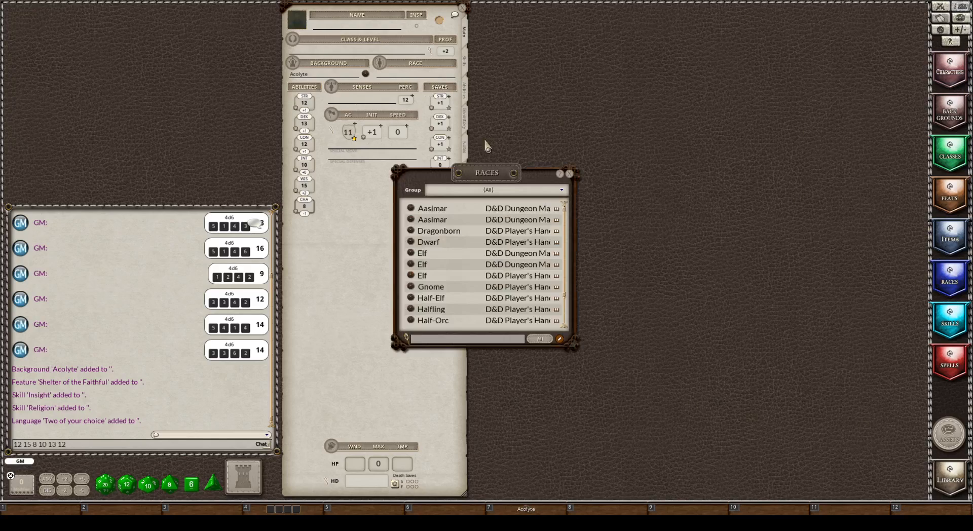
left_click_drag(479, 172, 578, 88)
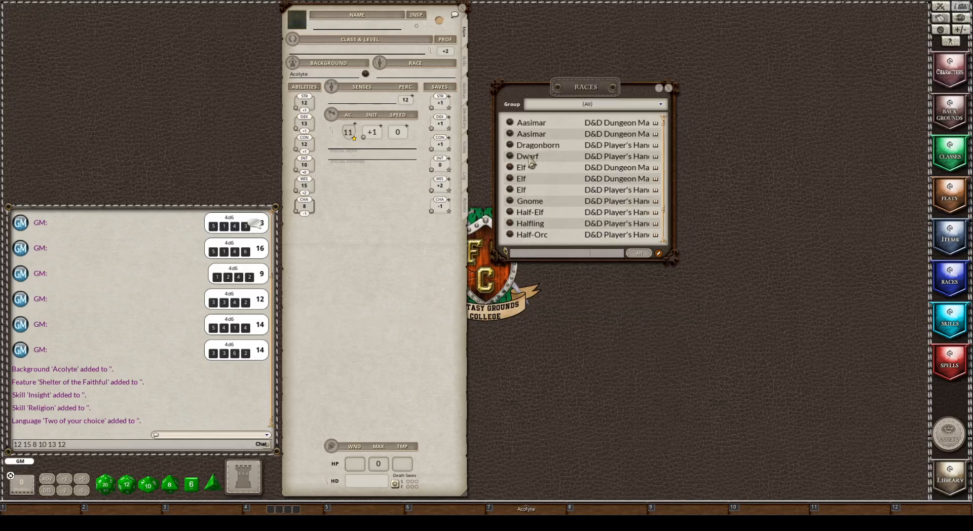
left_click_drag(510, 157, 416, 82)
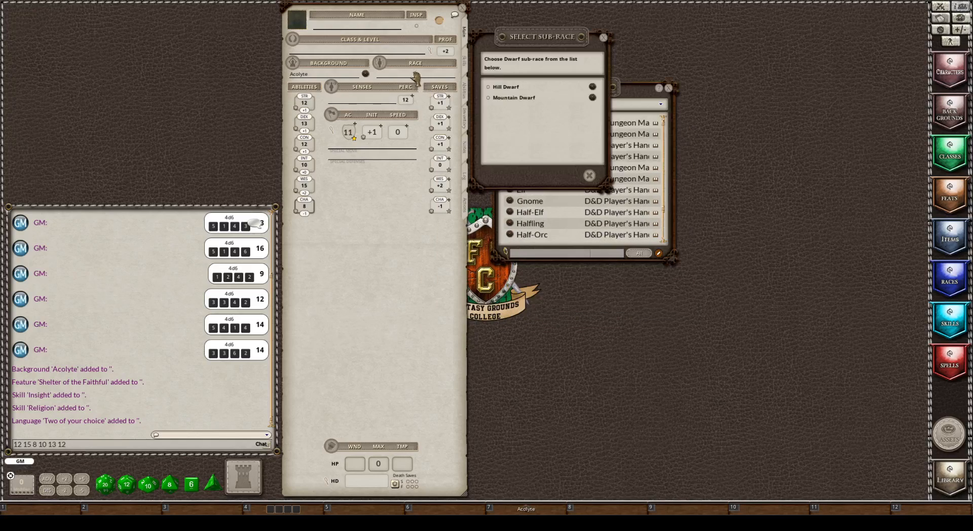
left_click(668, 88)
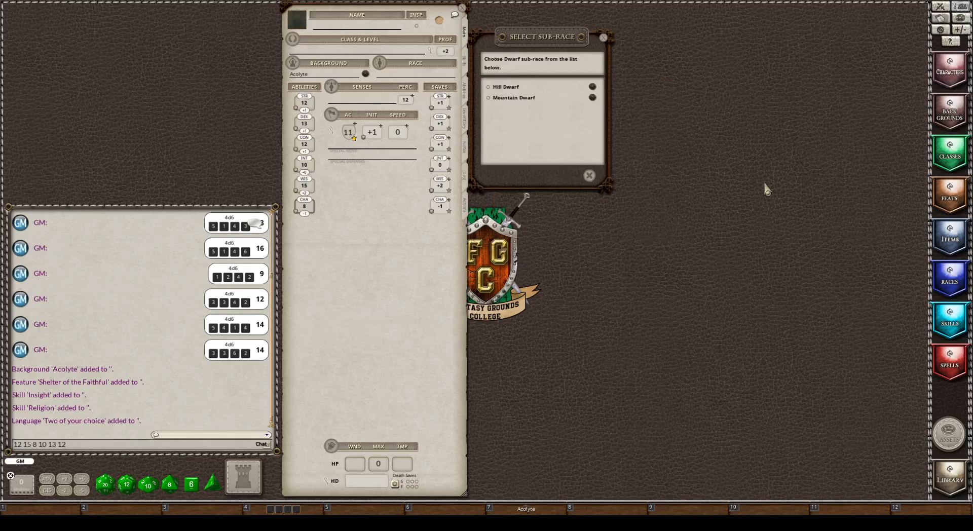
left_click(488, 87)
left_click(576, 177)
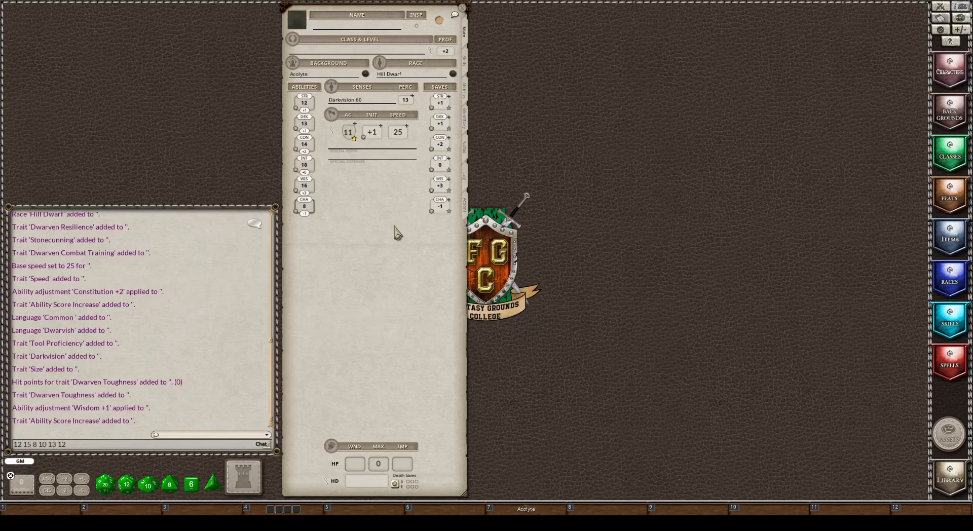
Review the racial traits logged in the chat and clear the noted ability scores from the chat entry
scroll(183, 304, "up", 1)
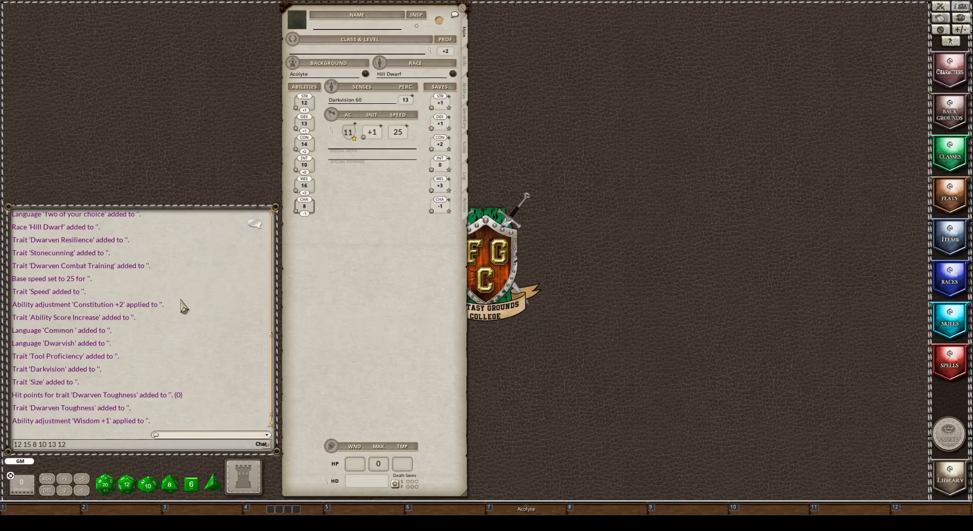
scroll(182, 306, "down", 1)
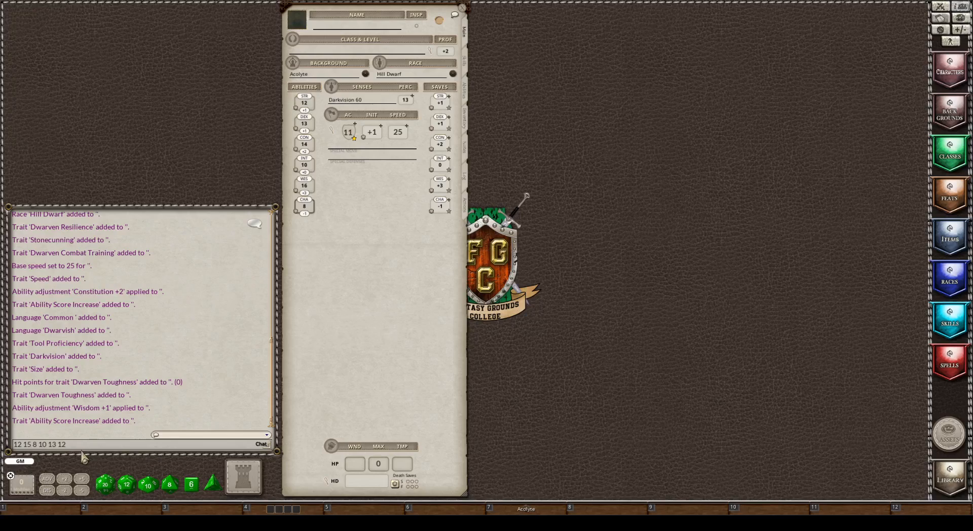
key("BackSpace")
key("BackSpace")
key("BackSpace")
key("BackSpace")
key("BackSpace")
key("BackSpace")
key("BackSpace")
key("BackSpace")
key("BackSpace")
key("BackSpace")
key("BackSpace")
key("BackSpace")
key("BackSpace")
key("BackSpace")
key("BackSpace")
key("BackSpace")
Name the character Gilda Flamebeard on the character sheet
left_click(350, 29)
type("Gilda Flam")
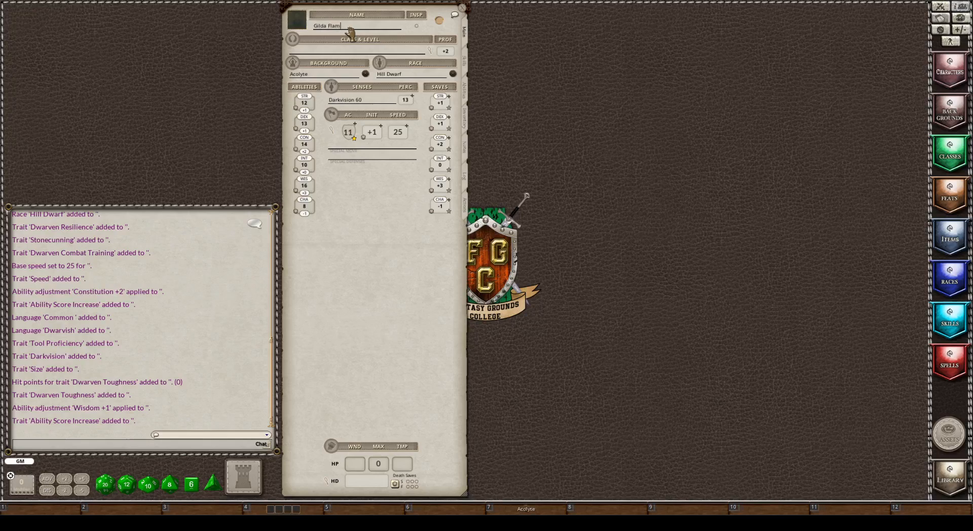
type("ebeard")
Add the Cleric class to the character sheet and close the classes list
left_click(951, 161)
left_click_drag(457, 170, 573, 107)
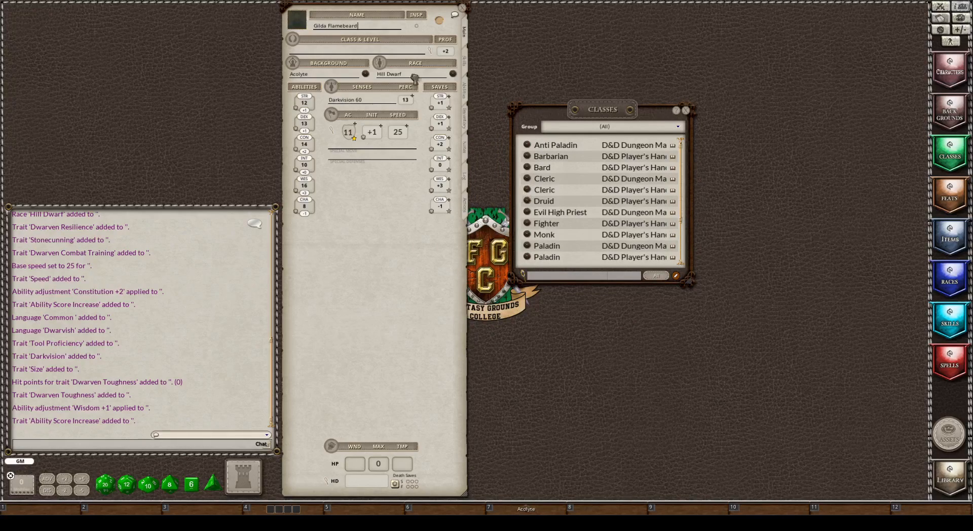
left_click_drag(371, 55, 370, 51)
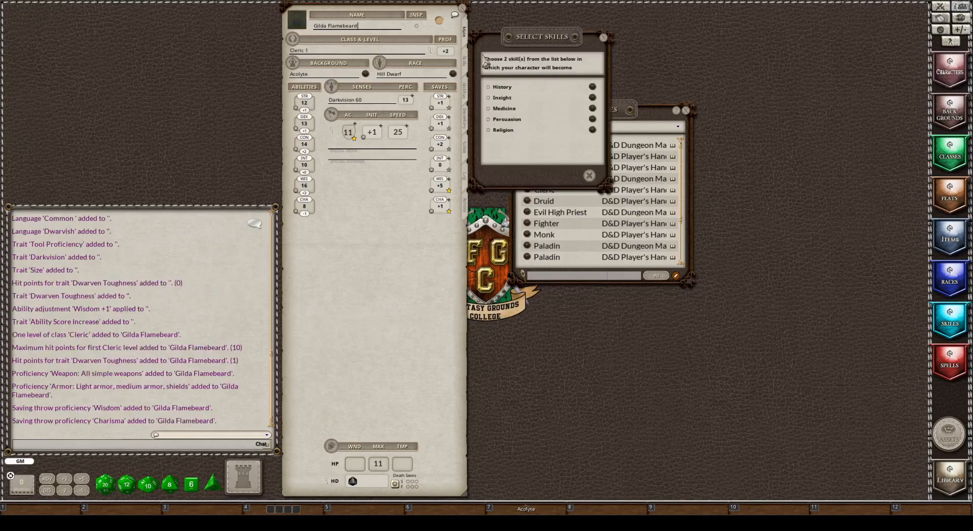
left_click(685, 110)
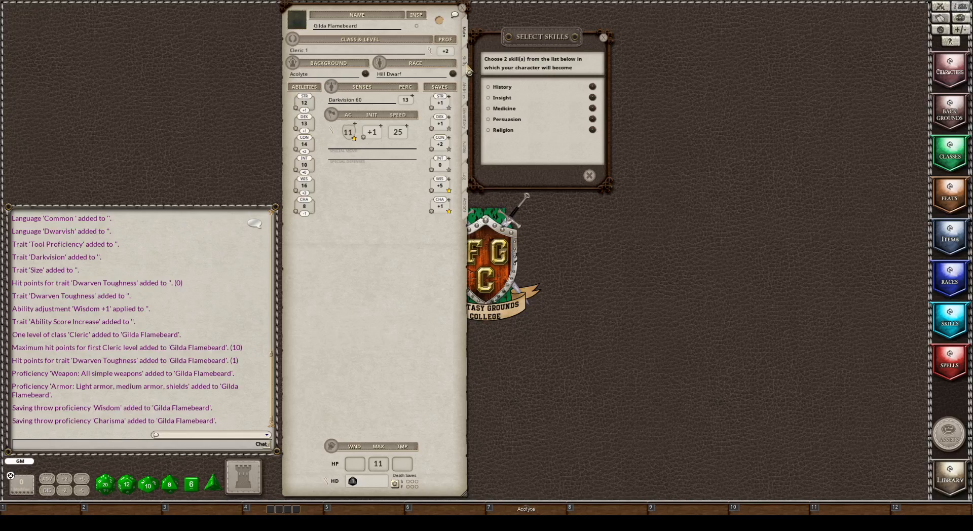
Check the existing skill proficiencies, choose History and Medicine as class skills, and pick the Light Domain
left_click(468, 66)
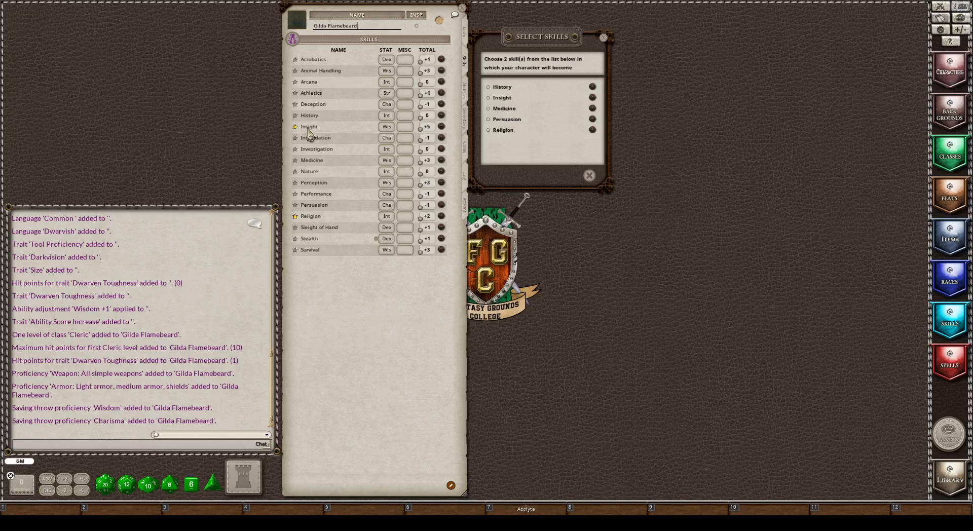
left_click(488, 88)
left_click(489, 108)
left_click(574, 176)
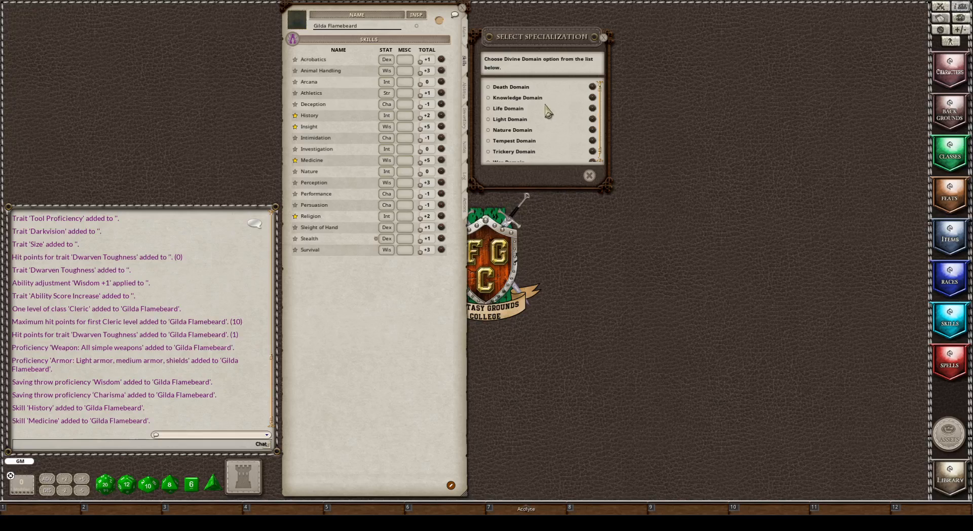
left_click(488, 120)
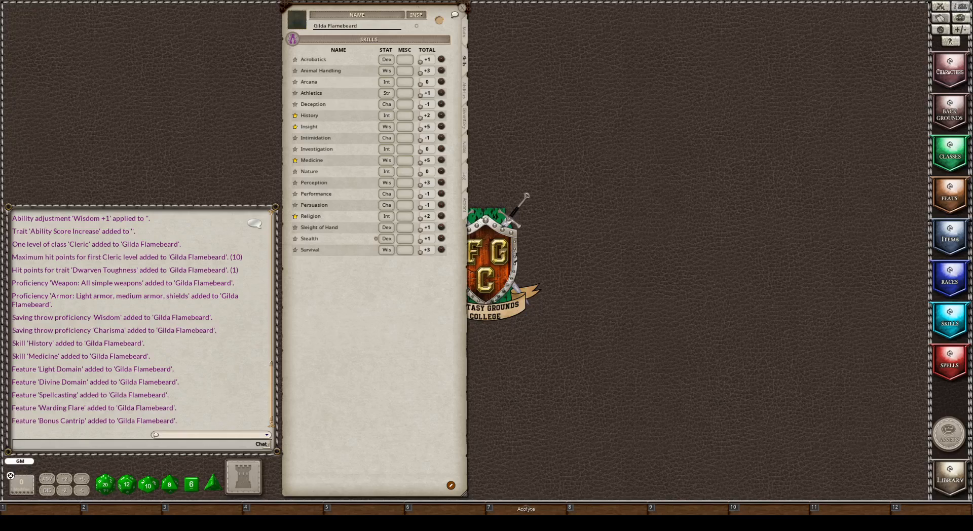
Open the character's class and level details from the main sheet and place them beside the sheet
left_click(465, 36)
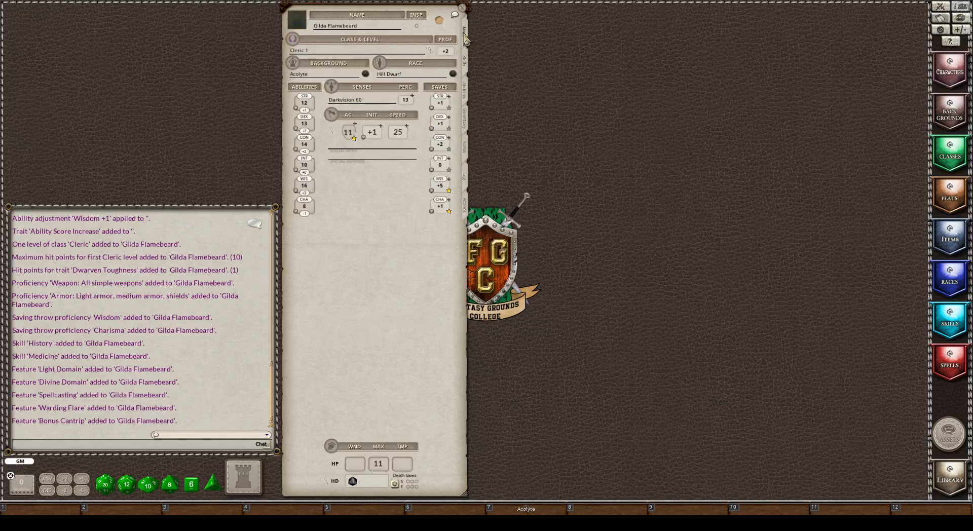
left_click(430, 52)
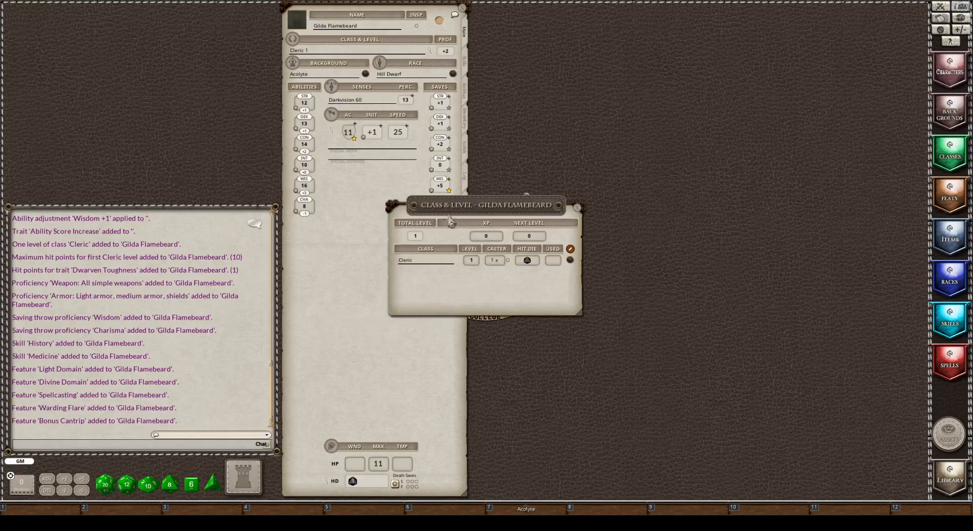
left_click_drag(495, 196, 540, 50)
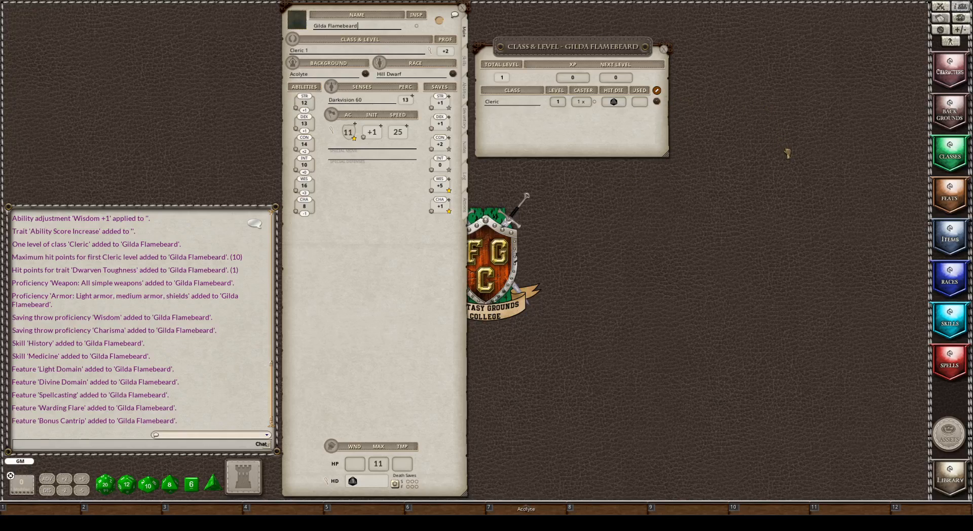
Advance the character's Cleric class to level 3 in the class and level details
left_click_drag(787, 153, 608, 139)
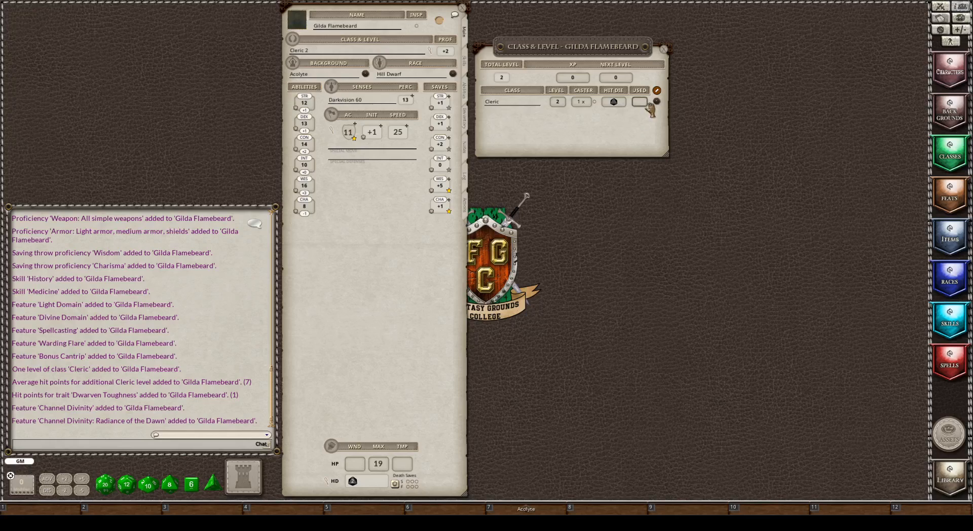
left_click_drag(656, 105, 571, 126)
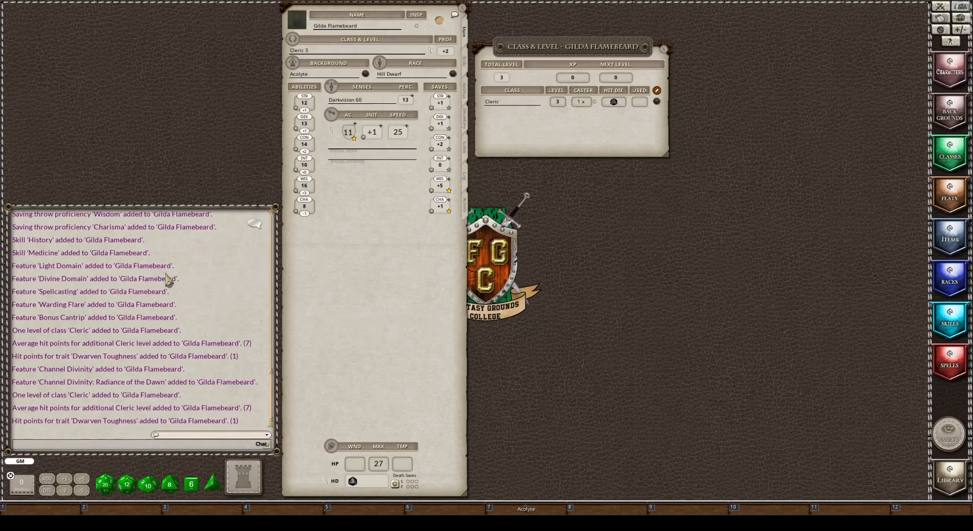
Review the chat log of class, skill and feature additions, and close the class and level details
scroll(189, 276, "up", 2)
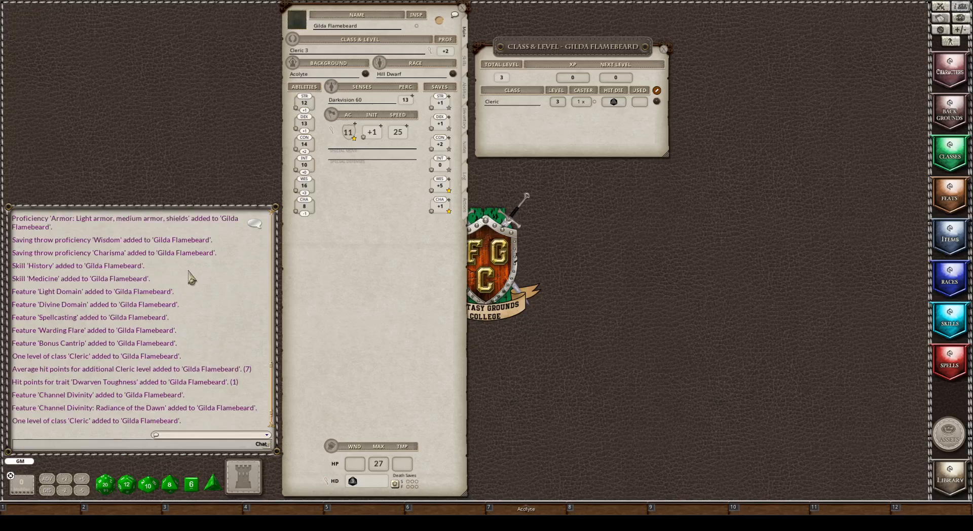
scroll(190, 278, "up", 1)
scroll(190, 277, "up", 1)
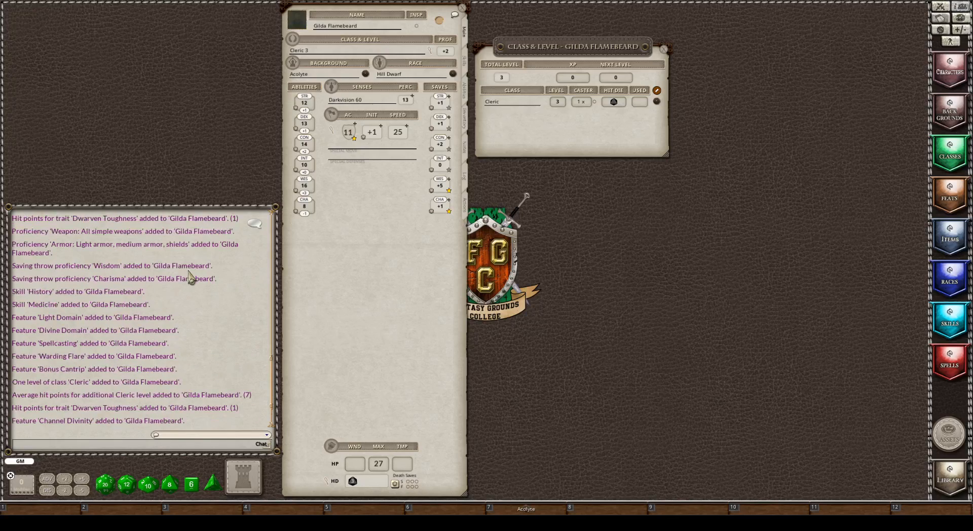
scroll(190, 278, "up", 1)
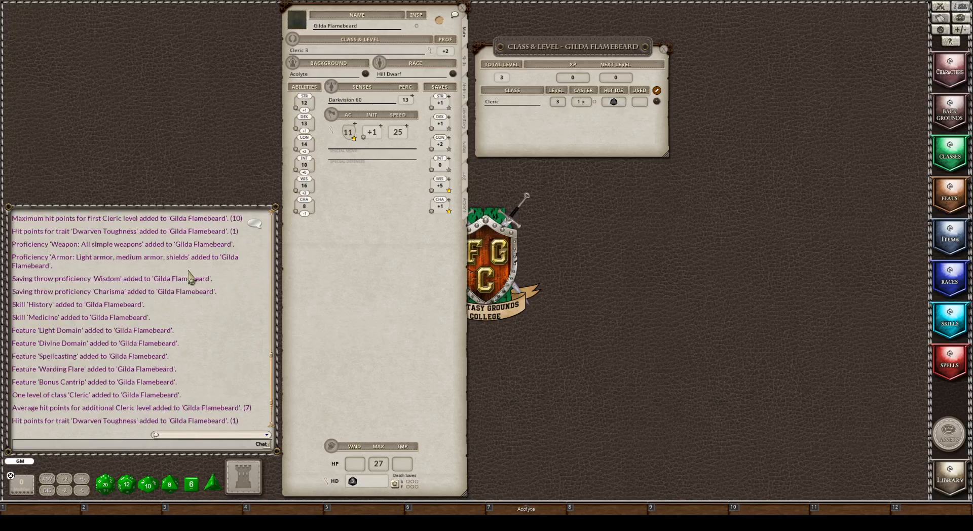
scroll(190, 278, "up", 2)
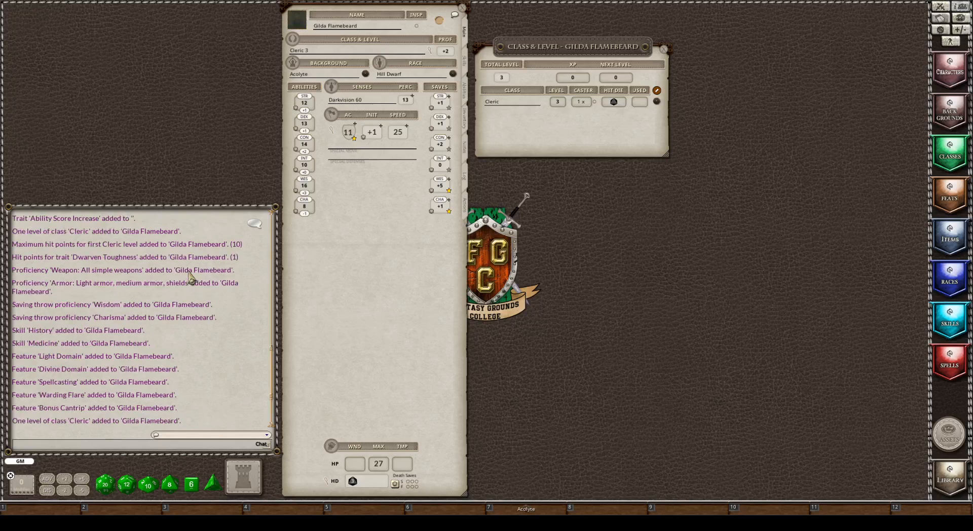
scroll(190, 278, "down", 6)
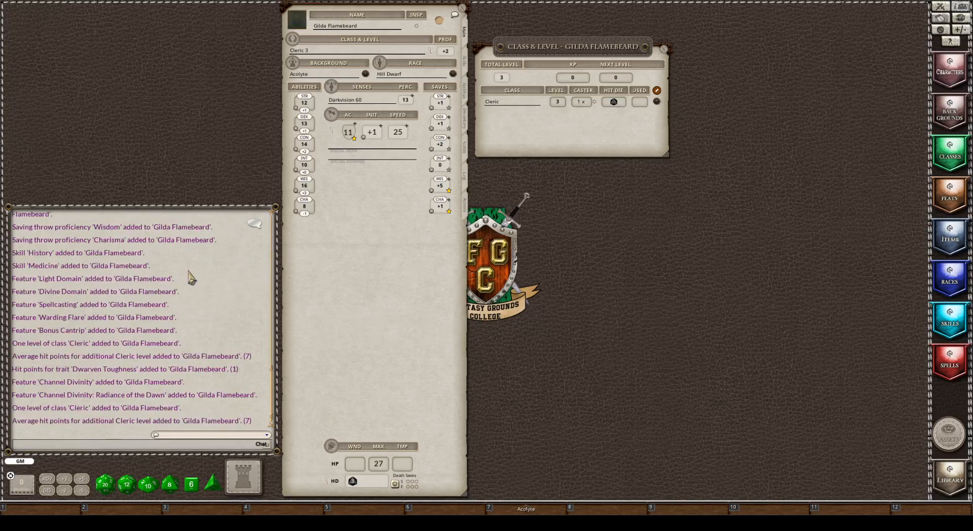
scroll(191, 277, "down", 1)
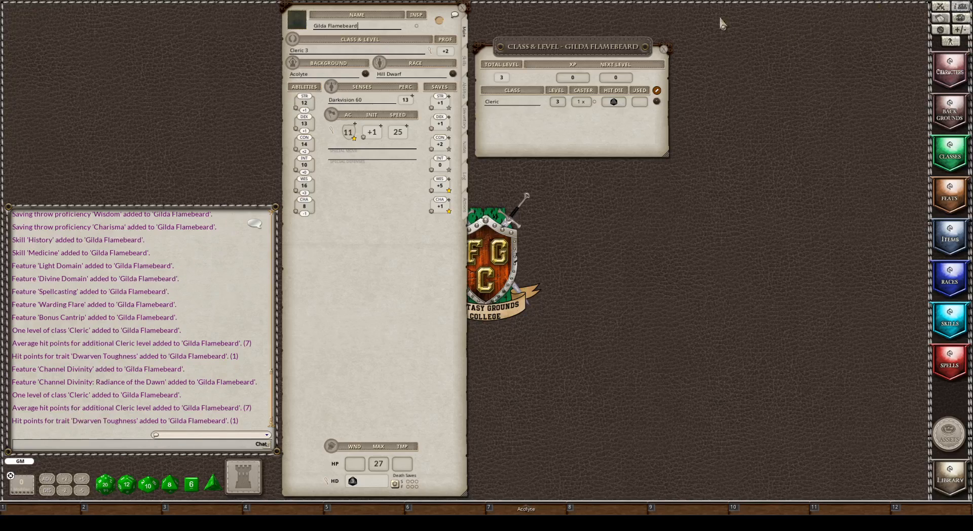
left_click(664, 50)
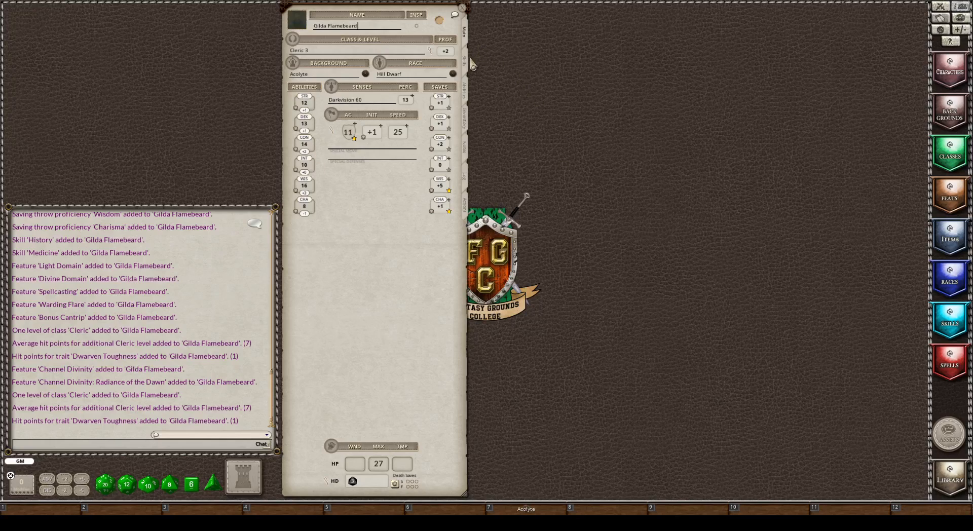
Show the character's abilities on the sheet and open the combat tracker, placing it above the chat
left_click(466, 100)
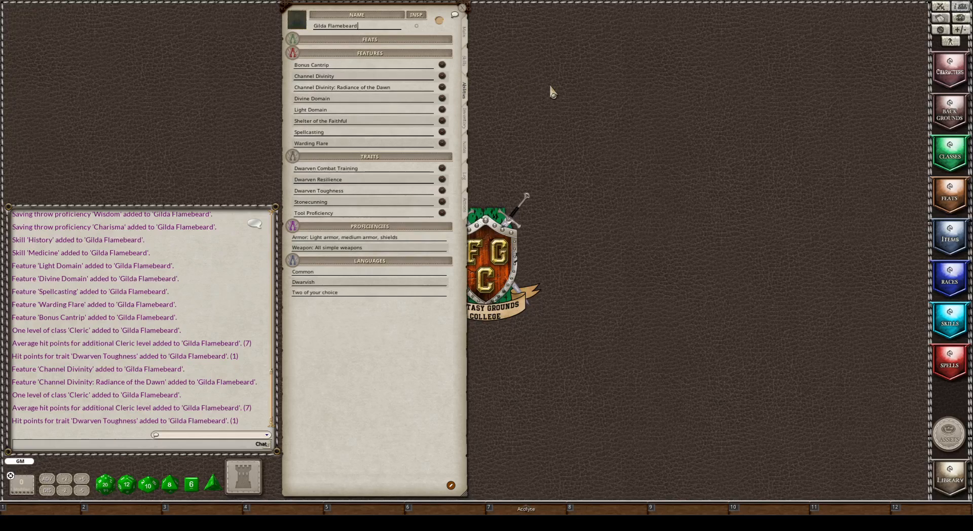
left_click(943, 6)
left_click_drag(124, 145, 120, 108)
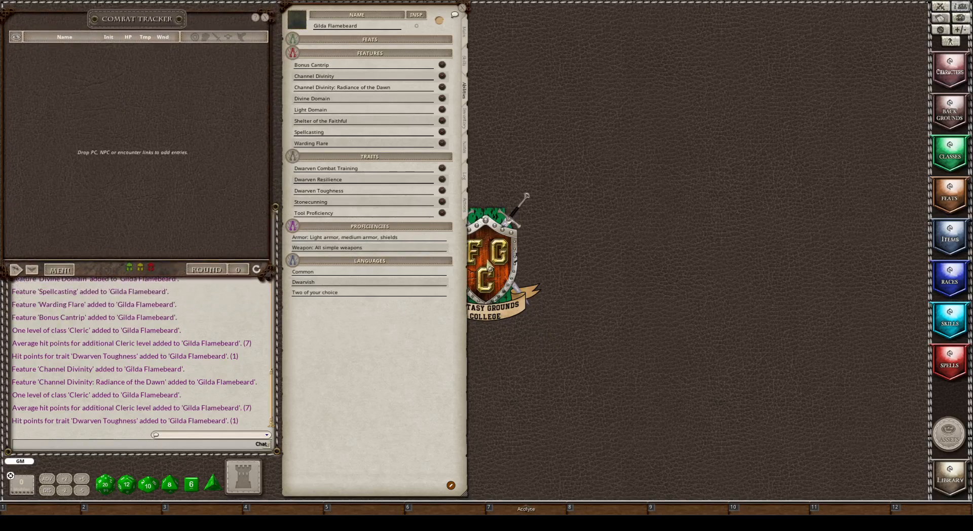
Open the Bonus Cantrip and Light Domain feature descriptions side by side and read down to the Light Domain spell list
left_click(442, 66)
left_click_drag(468, 260, 543, 94)
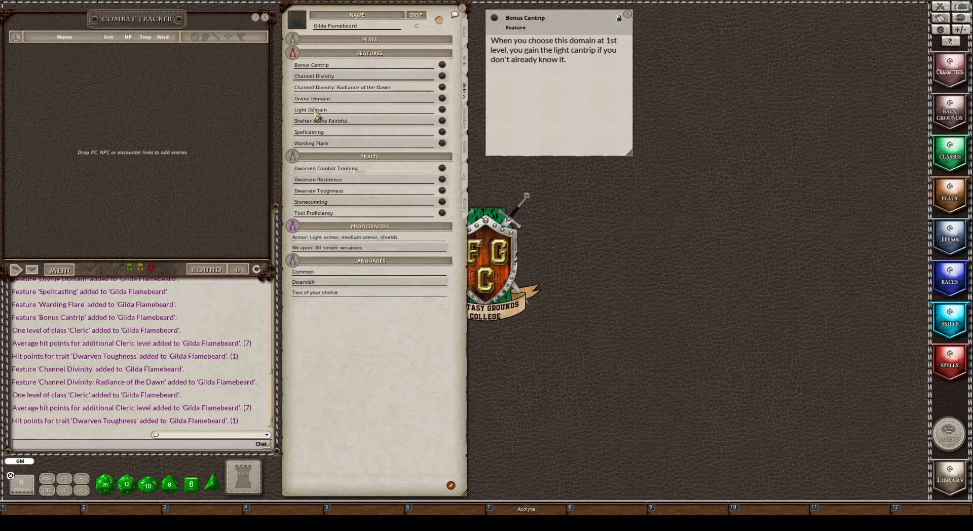
left_click(443, 112)
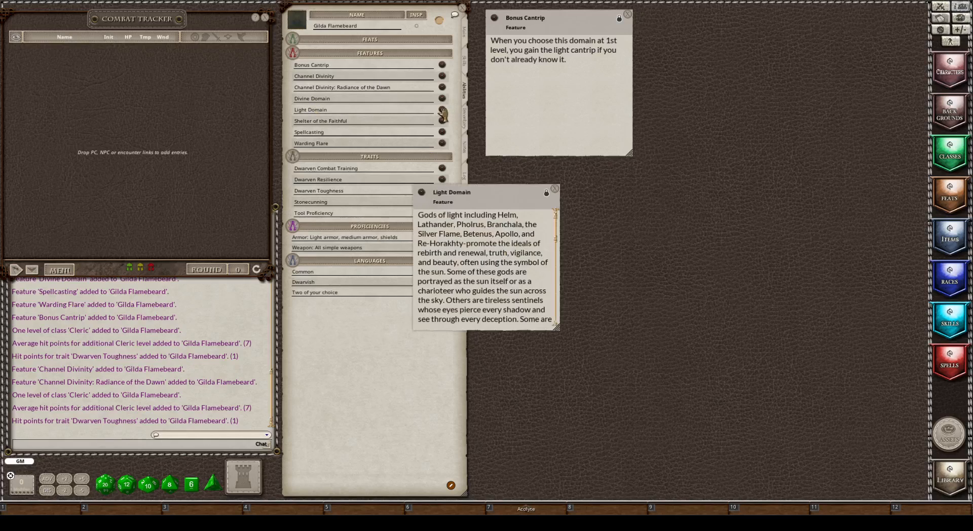
left_click_drag(487, 220, 703, 48)
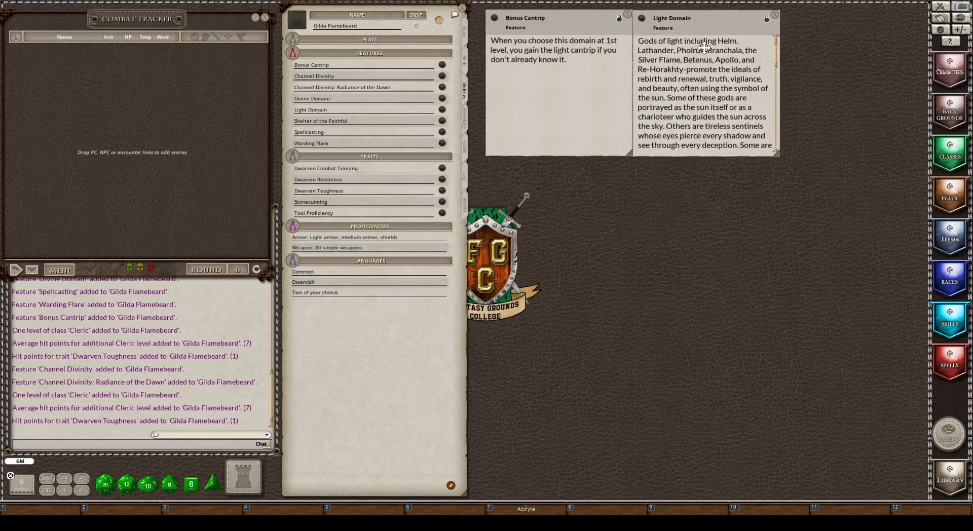
scroll(722, 97, "down", 4)
scroll(721, 93, "down", 6)
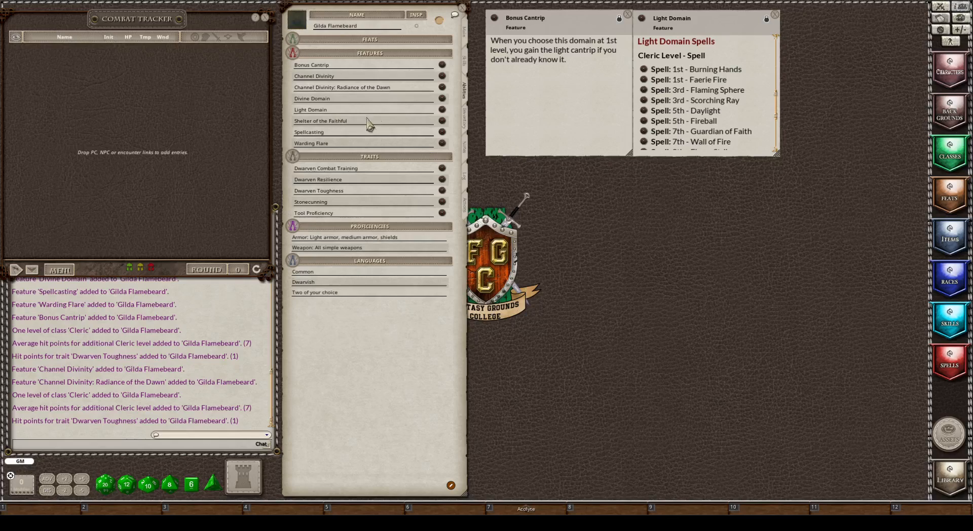
Open the Dwarven Combat Training trait, unlock it to copy its list of weapons, and lock it again
left_click(441, 168)
left_click_drag(501, 248, 559, 235)
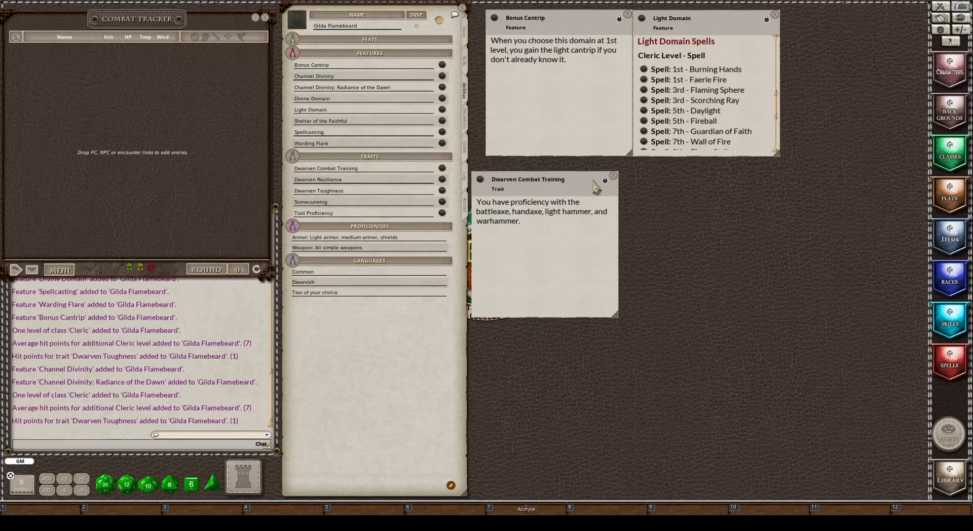
left_click(606, 182)
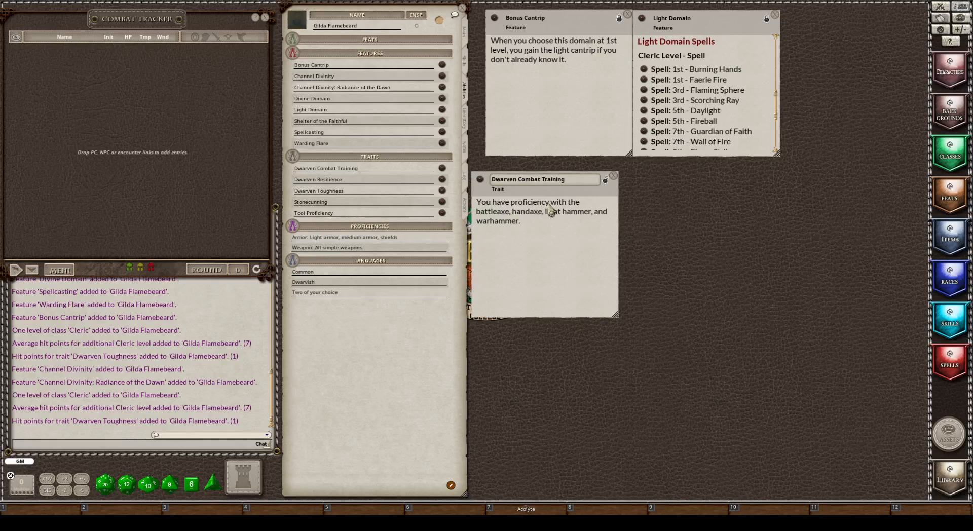
left_click(523, 224)
left_click_drag(522, 223, 476, 215)
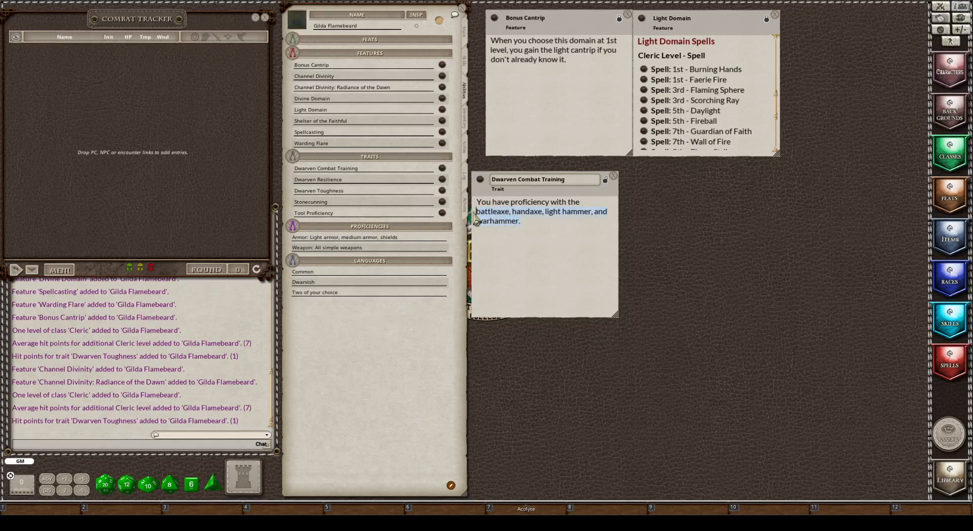
key("ctrl")
key("ctrl+c")
left_click(605, 181)
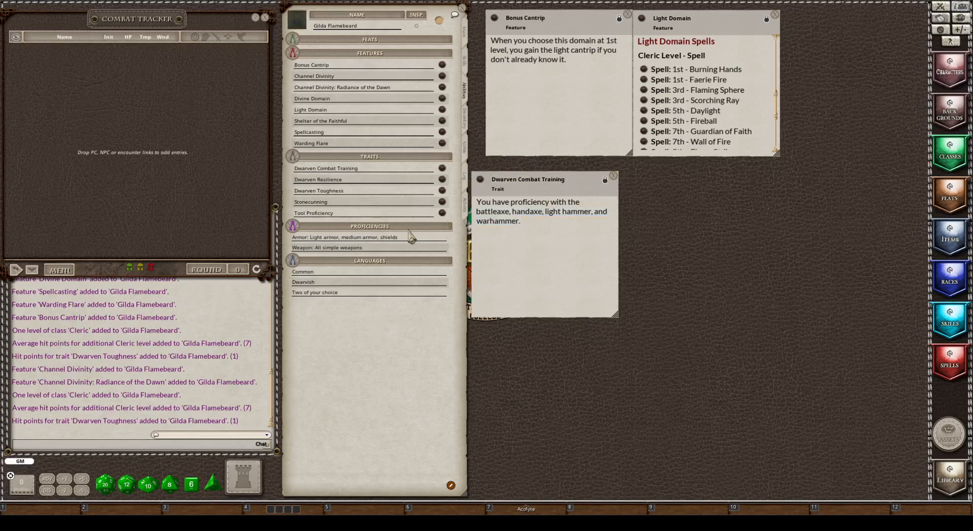
Extend the weapon proficiency entry with "battleaxe, handaxe, light hammer, warhammer." and close the Dwarven Combat Training trait
left_click(375, 248)
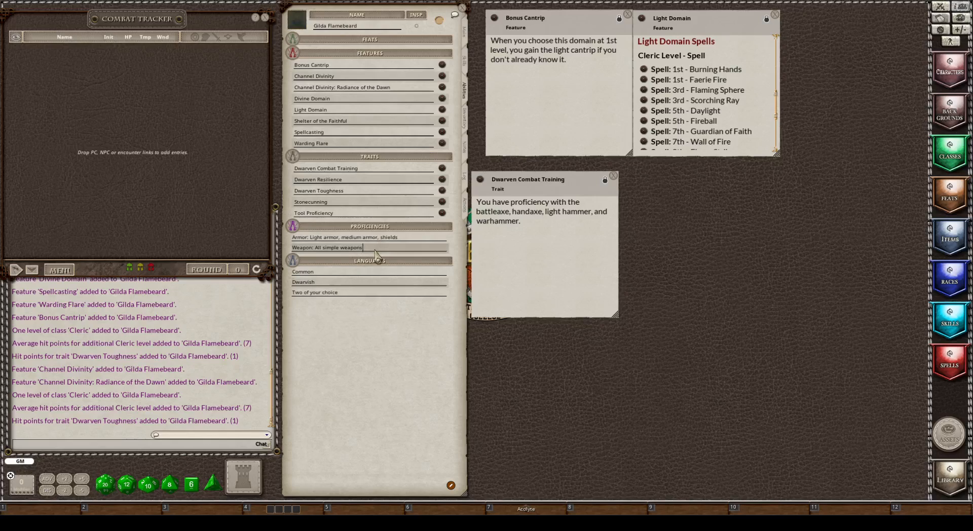
type(",")
key("ctrl+v")
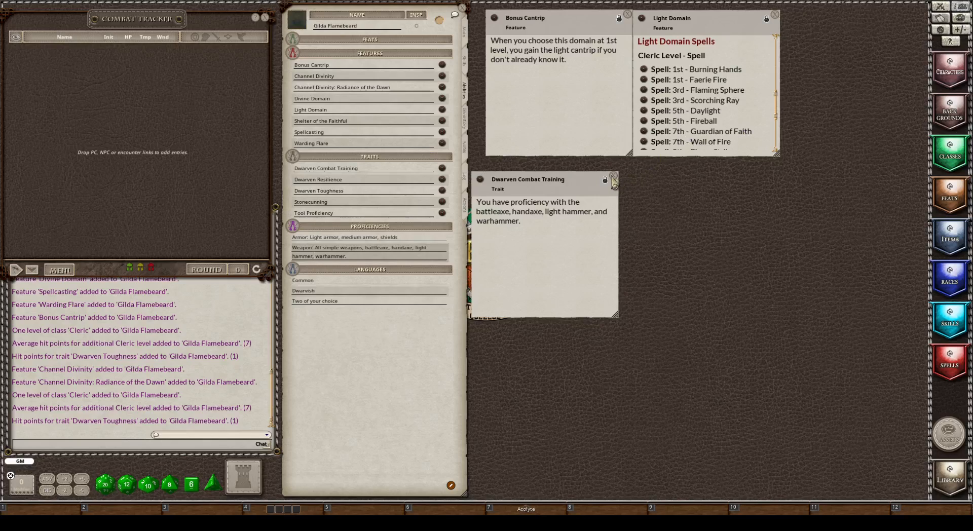
left_click(613, 176)
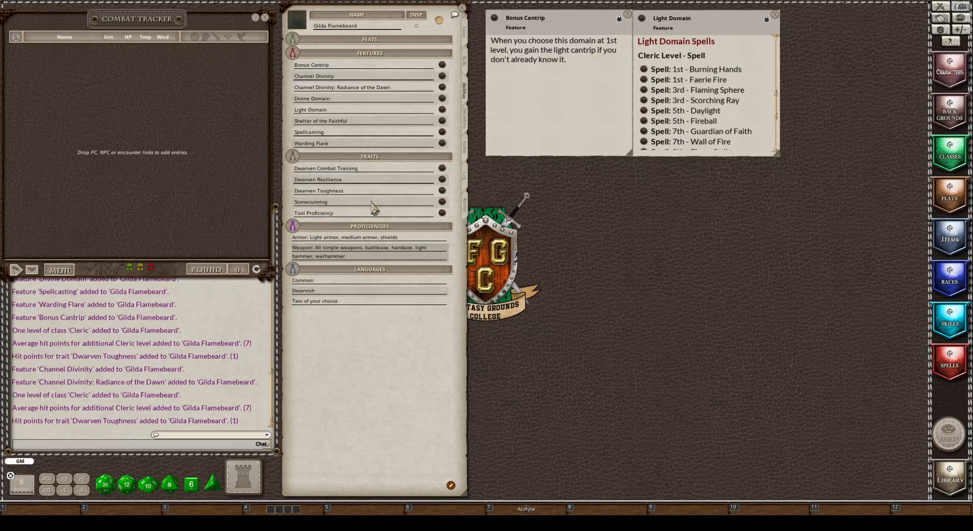
Read the Tool Proficiency trait's tool choices and rename the trait to "Tool Proficiency - Smith's Tools"
left_click(442, 216)
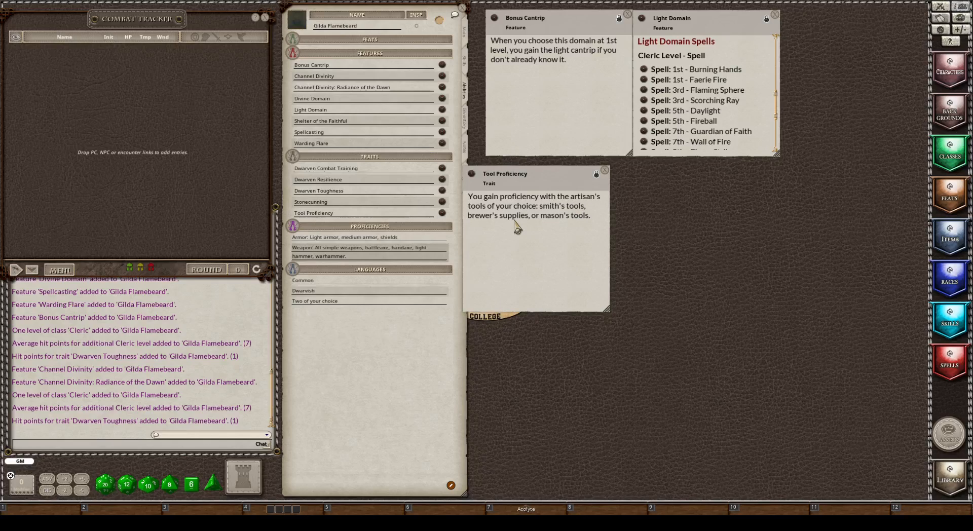
left_click(357, 214)
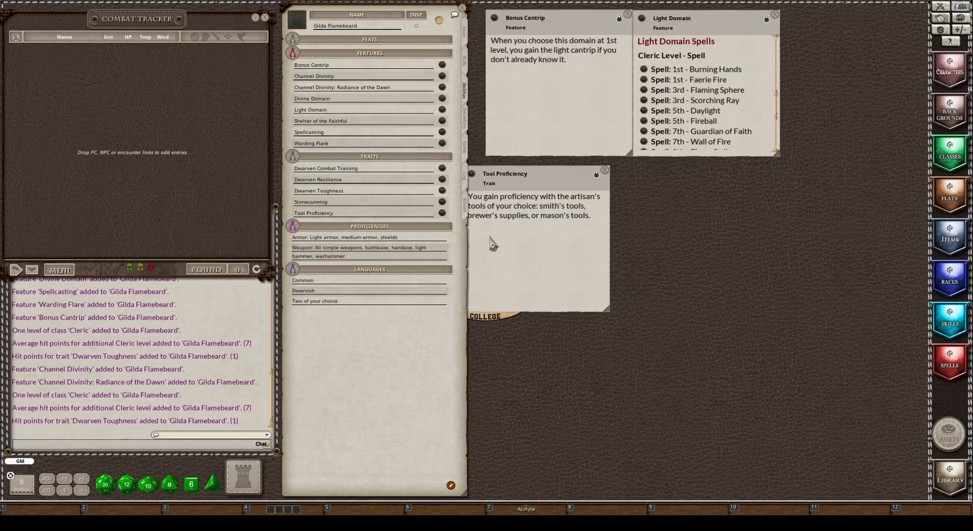
key("shift")
type("- Smith's Tools")
Add a proficient Smith's Tools skill based on Str to the skills list, and close the tool proficiency trait
left_click(464, 63)
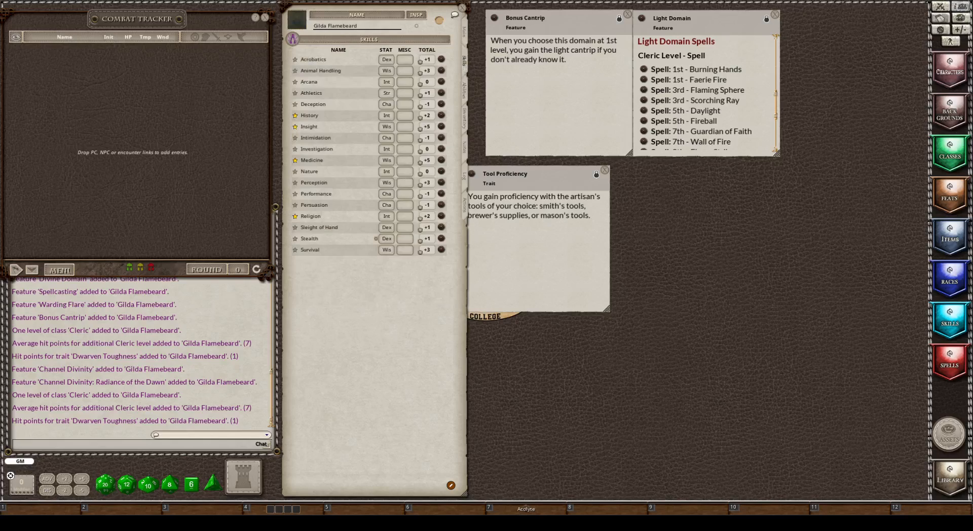
left_click(450, 485)
left_click(443, 40)
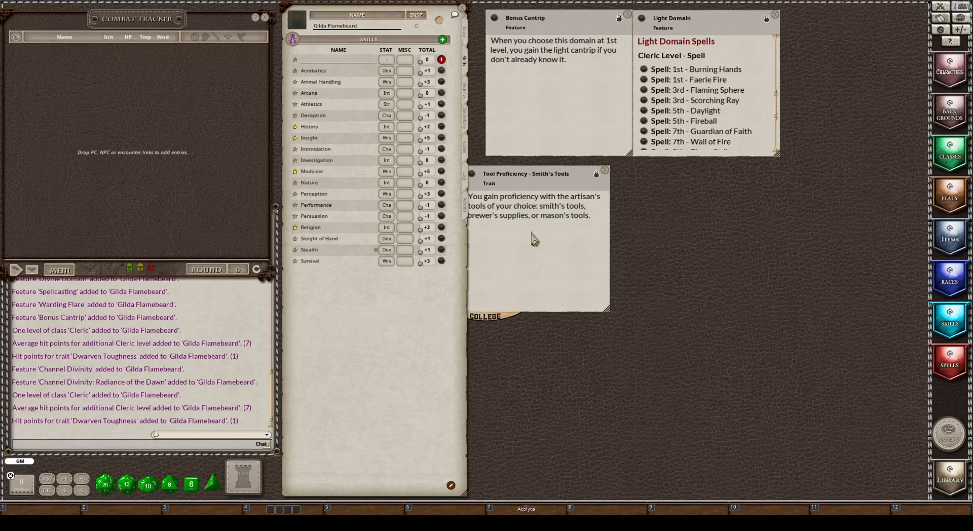
left_click_drag(535, 183, 553, 182)
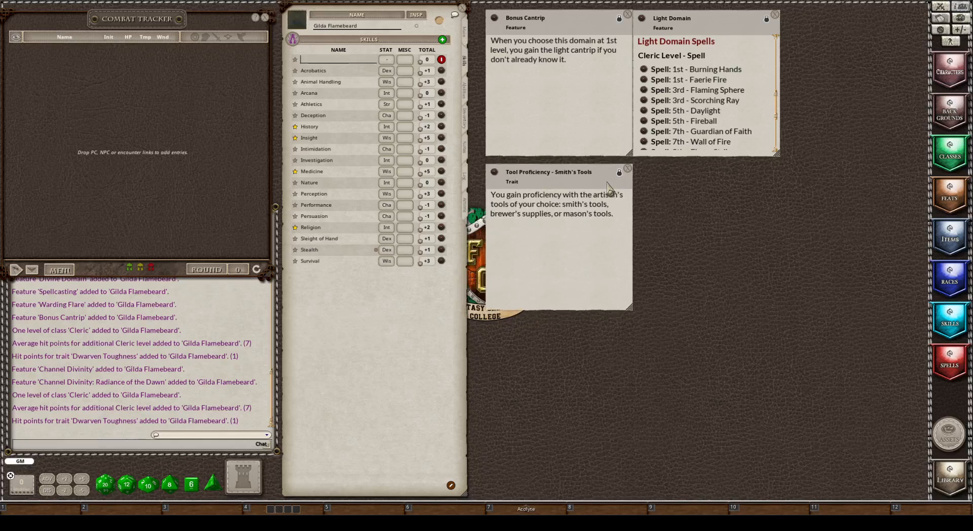
type("Smith's Tools")
left_click(296, 60)
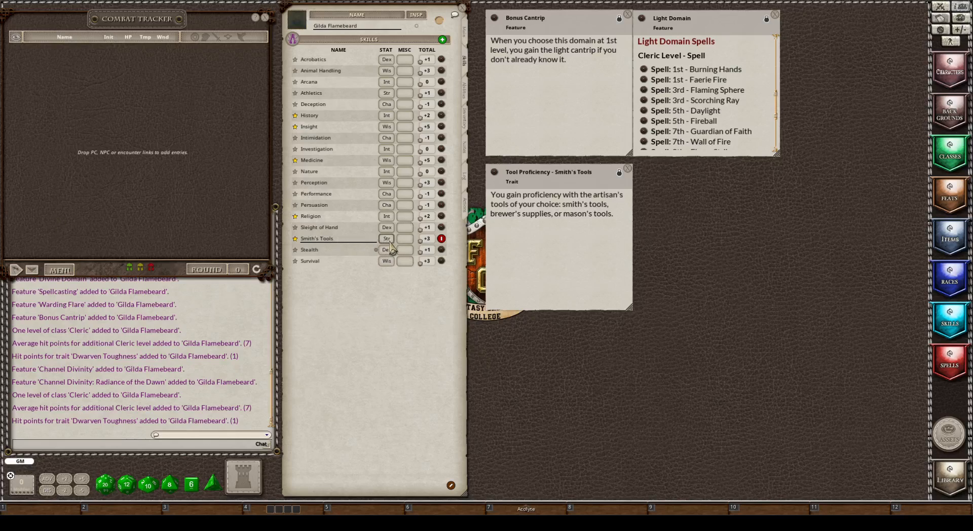
left_click(628, 169)
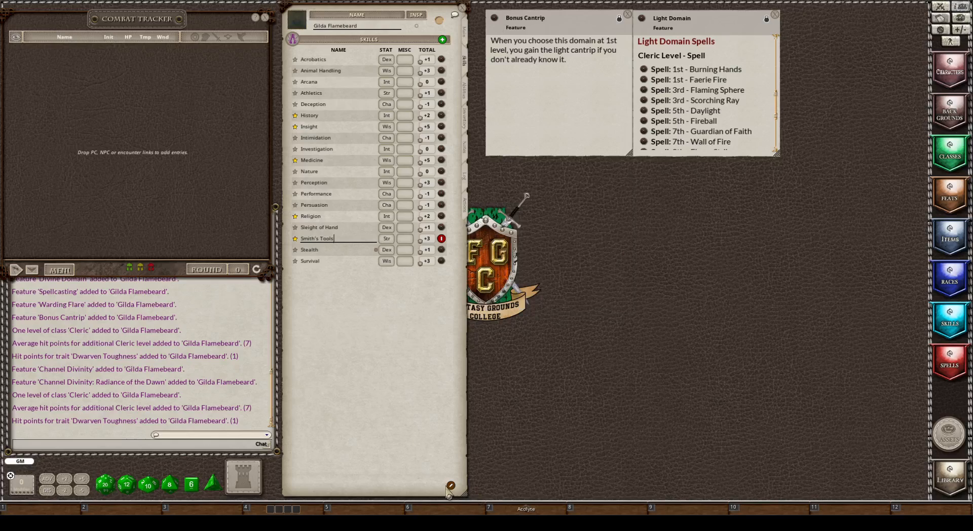
left_click(450, 486)
Clear the "Two of your choice" language entry, open the campaign's Languages list from the options, and close the options
left_click(464, 89)
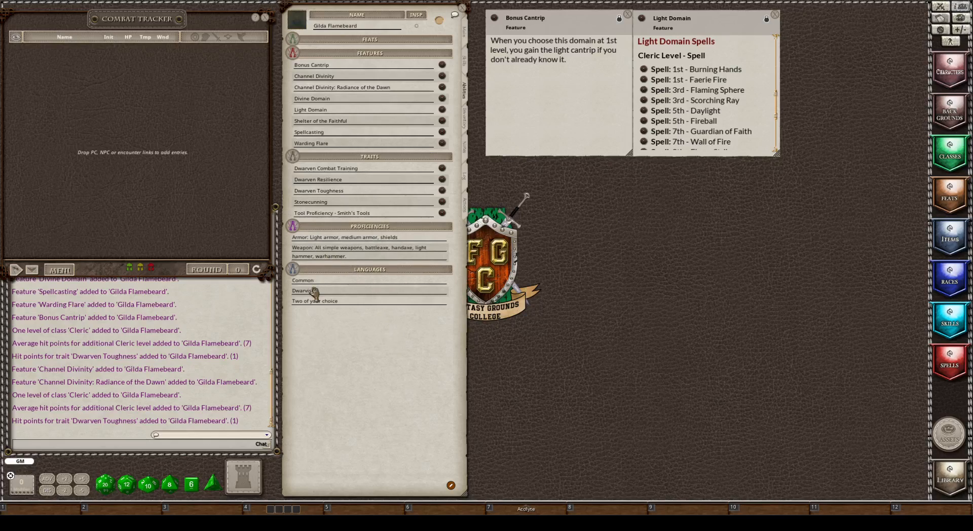
left_click(358, 303)
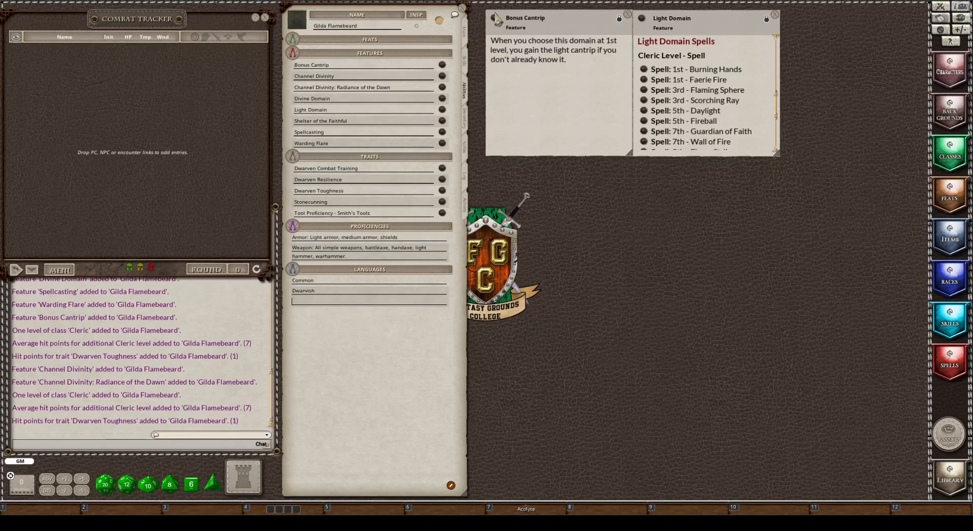
left_click(943, 31)
left_click_drag(444, 167, 572, 170)
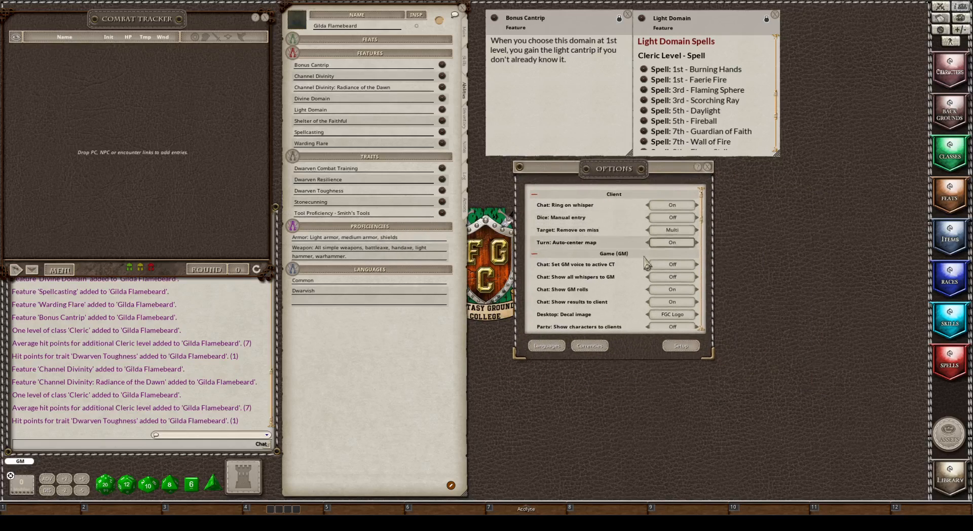
scroll(628, 280, "down", 4)
scroll(628, 284, "up", 4)
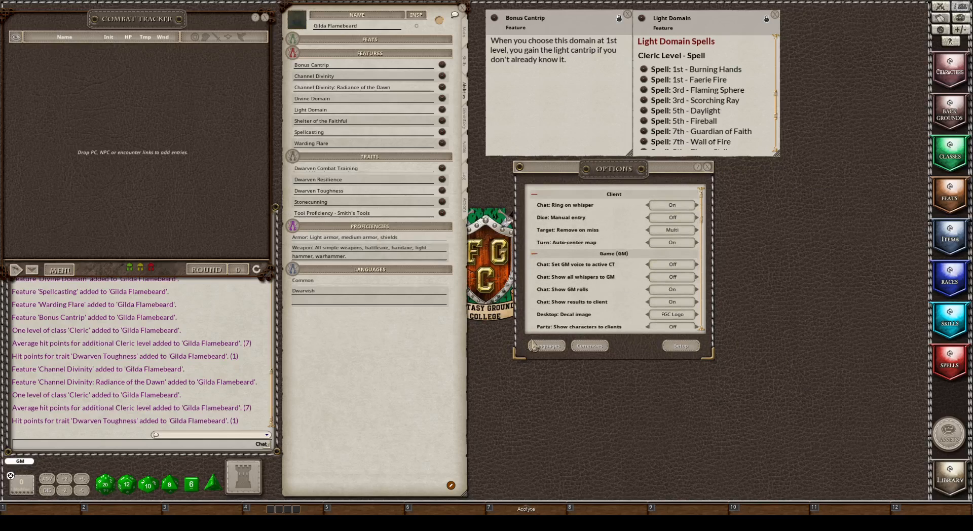
left_click(548, 347)
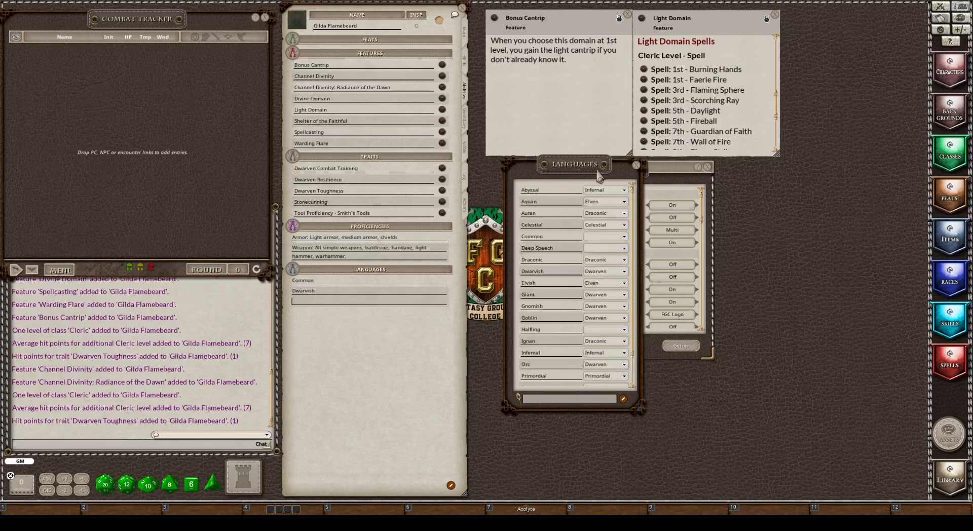
left_click(707, 167)
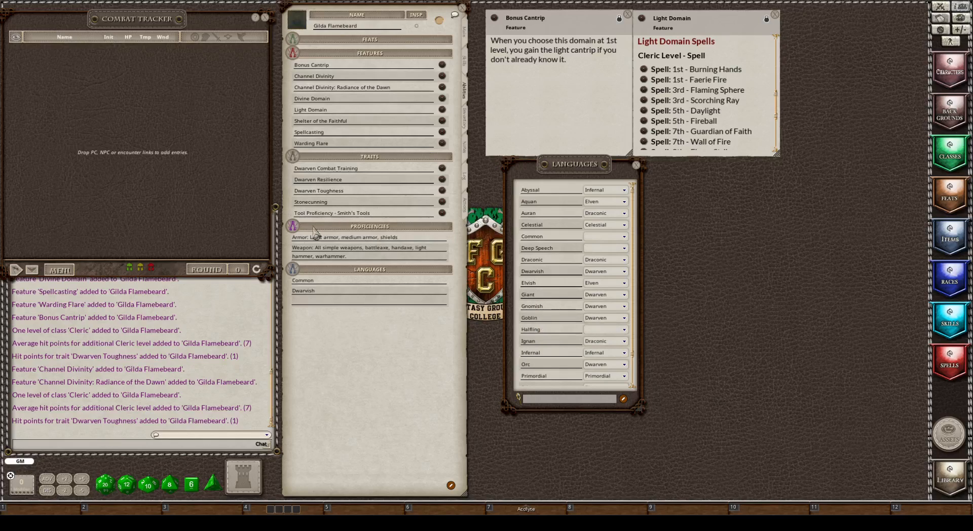
Add Halfling and Elvish to the character's languages, and close the Languages list
type("Halfling")
key("Return")
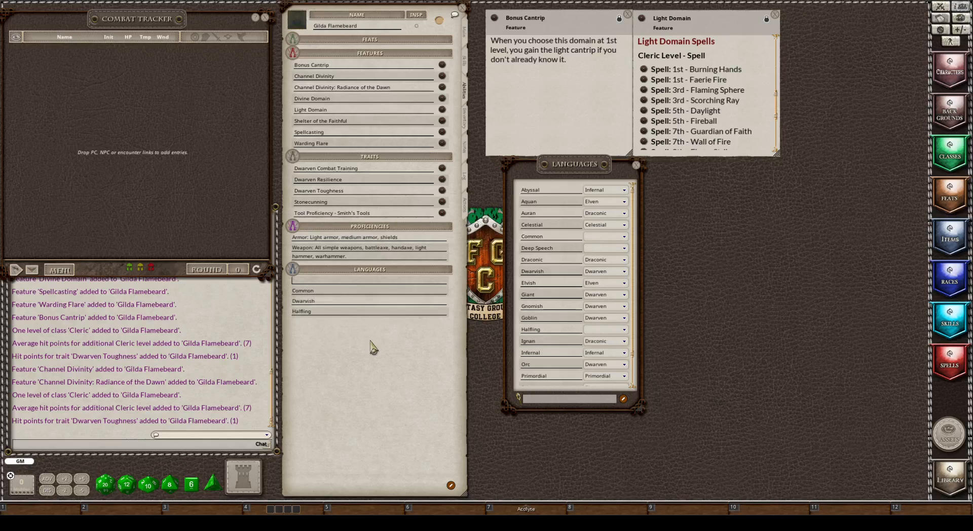
type("Elvish")
left_click(637, 165)
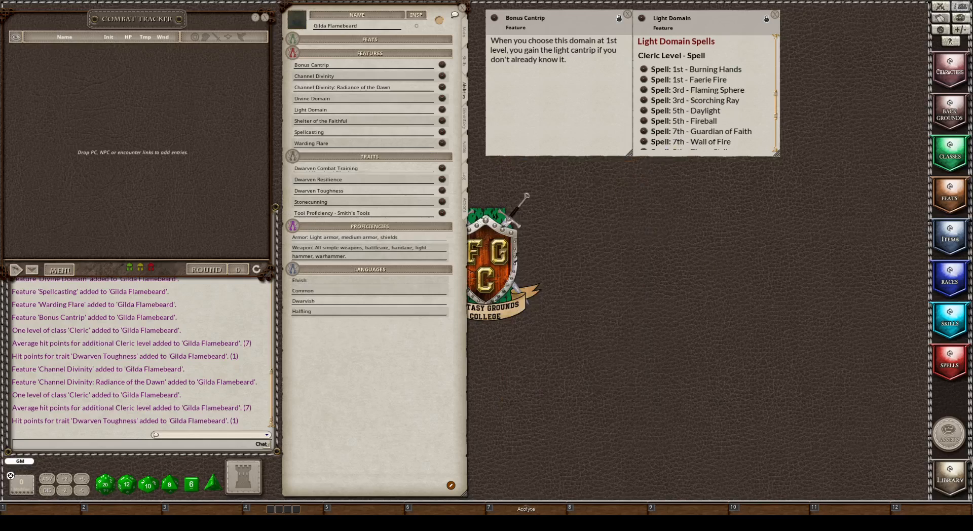
Open the Acolyte background and the Cleric class descriptions from the character sheet, and close the class and level window
left_click(465, 120)
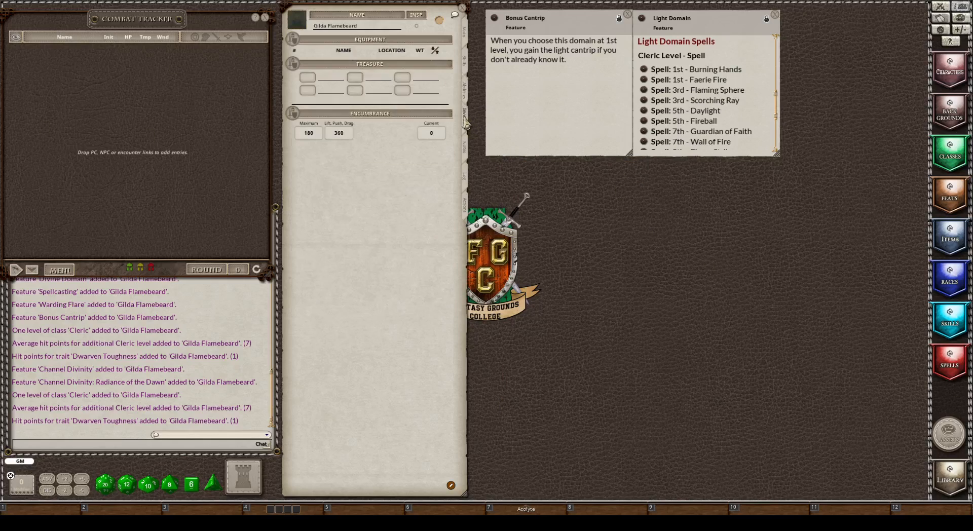
left_click(464, 33)
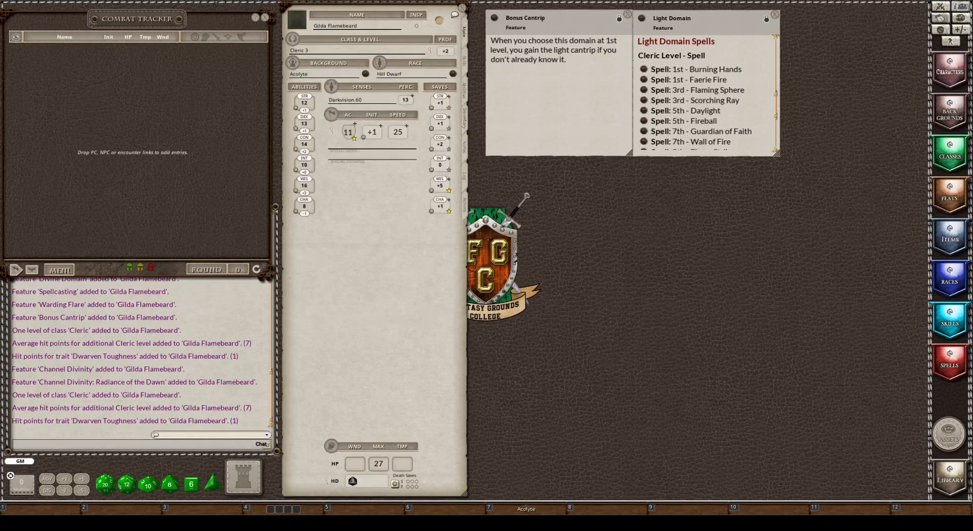
left_click(366, 73)
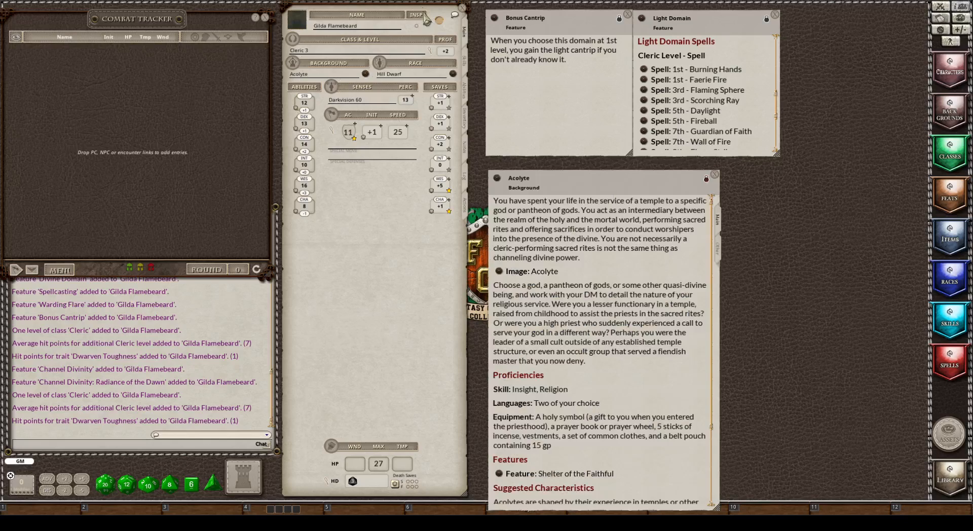
left_click(429, 51)
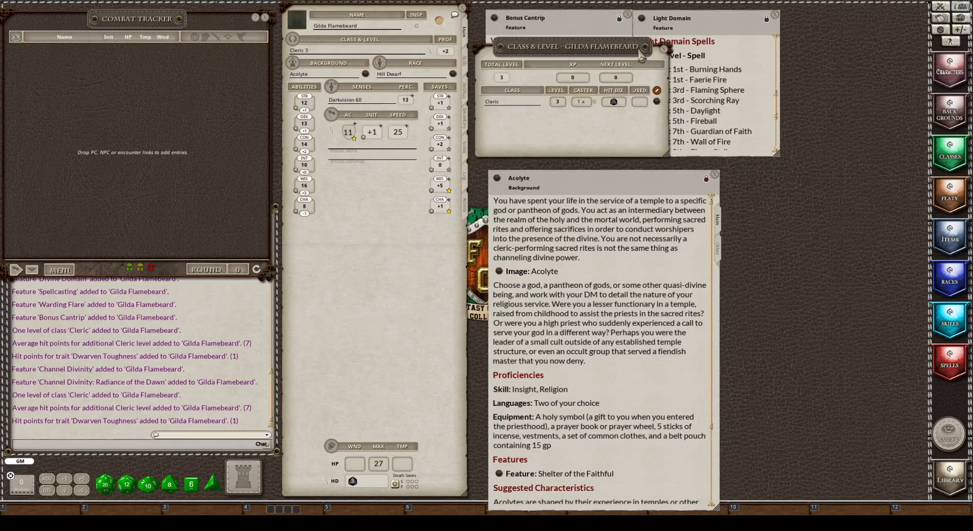
left_click(657, 101)
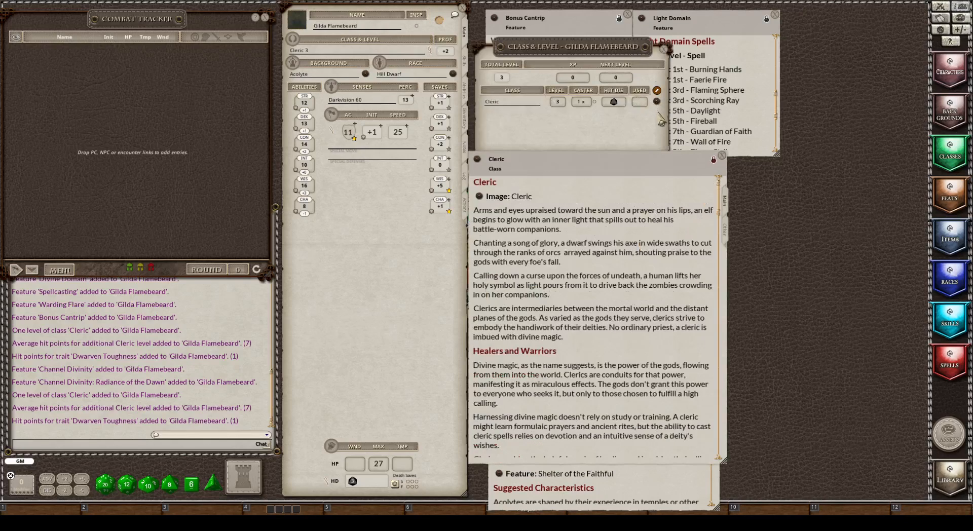
left_click(665, 51)
Store a shortcut to the Cleric class description in hotkey slot 10, and close the description
left_click_drag(591, 231, 786, 256)
scroll(564, 248, "down", 4)
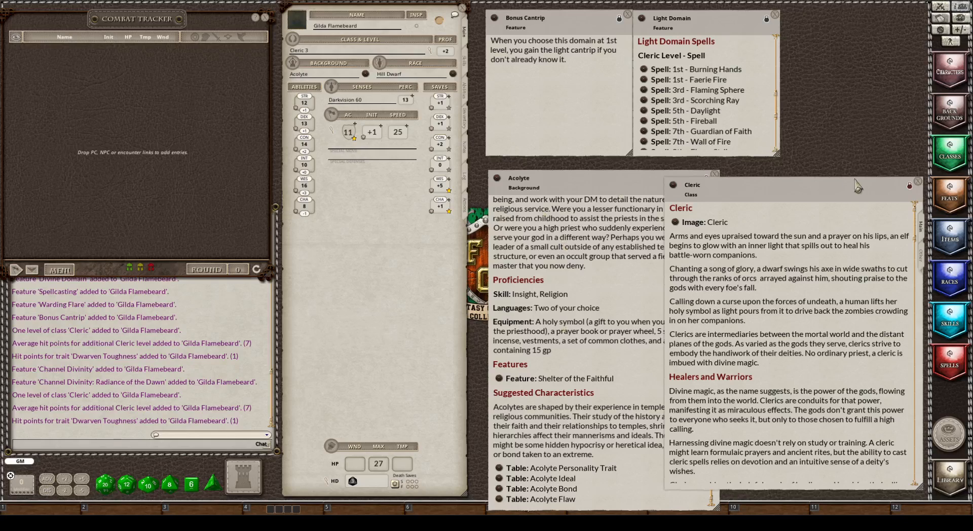
left_click_drag(738, 206, 815, 182)
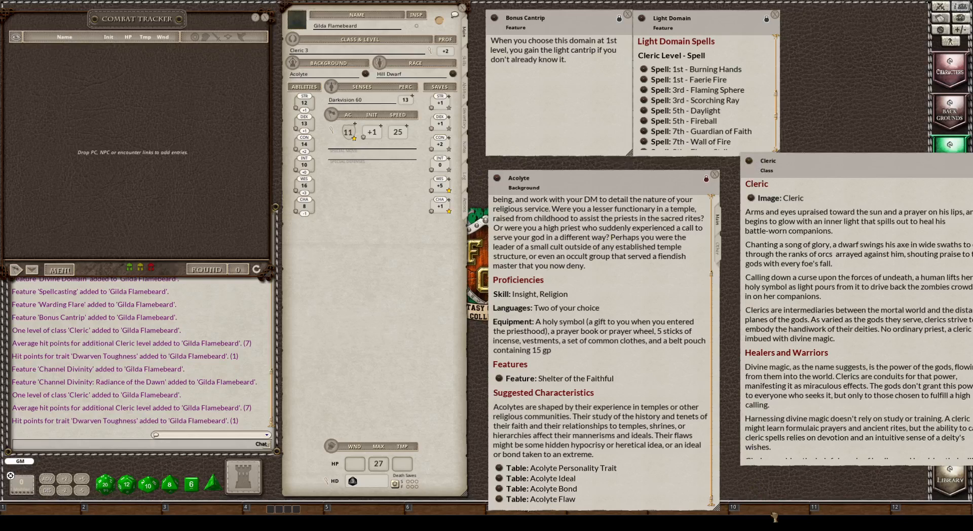
left_click_drag(883, 169, 761, 169)
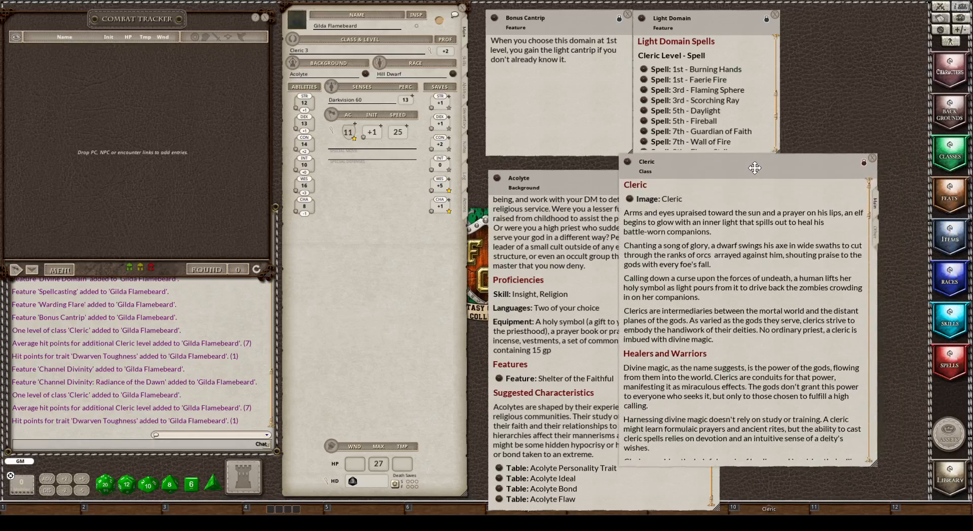
left_click(871, 158)
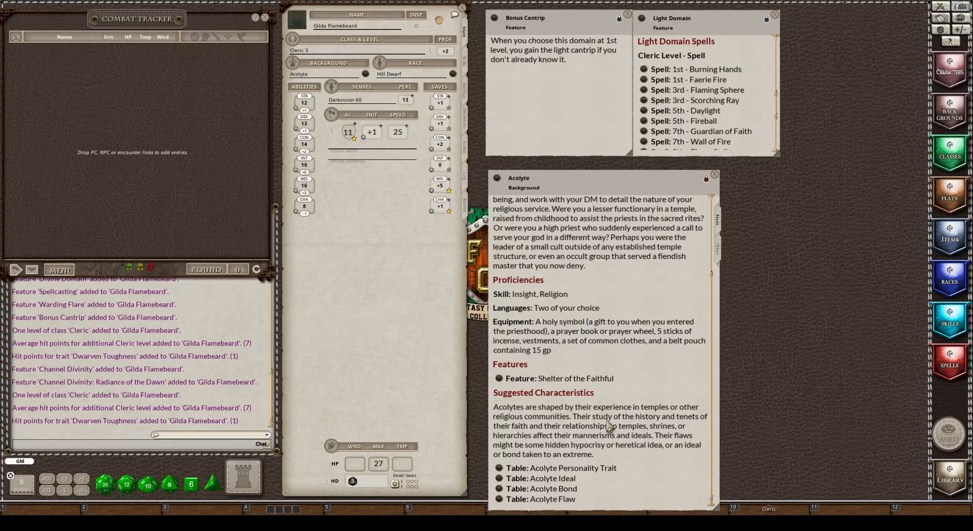
Check the Acolyte starting equipment, search the campaign items for "amulet" and add the Amulet to the character's inventory
scroll(608, 429, "up", 4)
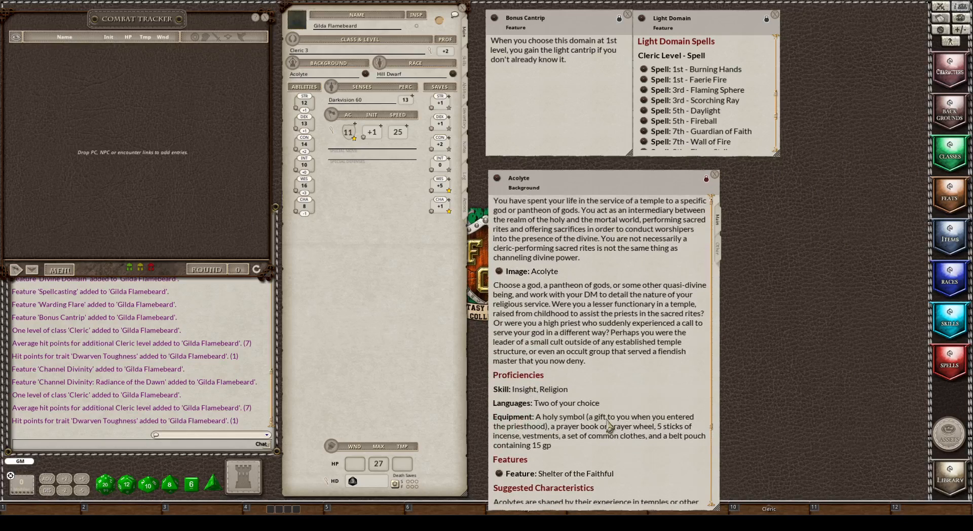
scroll(608, 428, "down", 2)
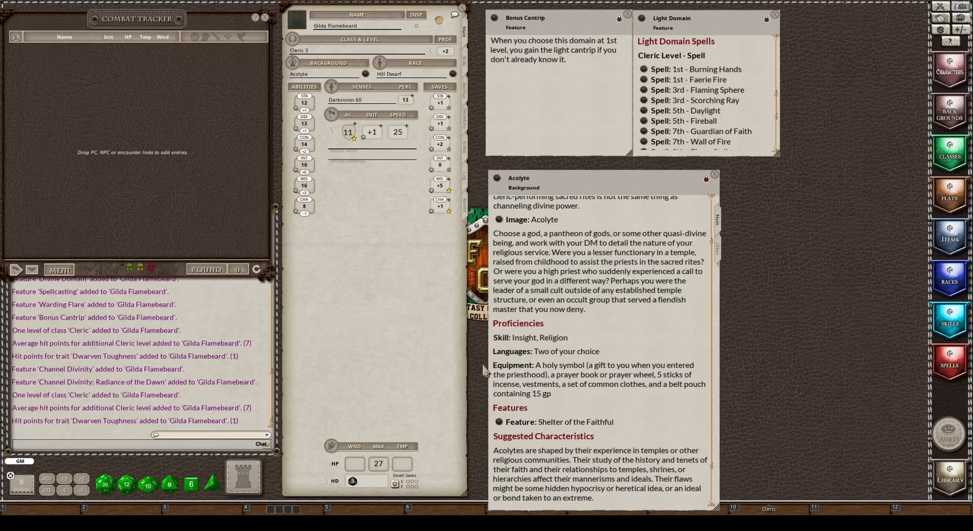
scroll(592, 401, "down", 1)
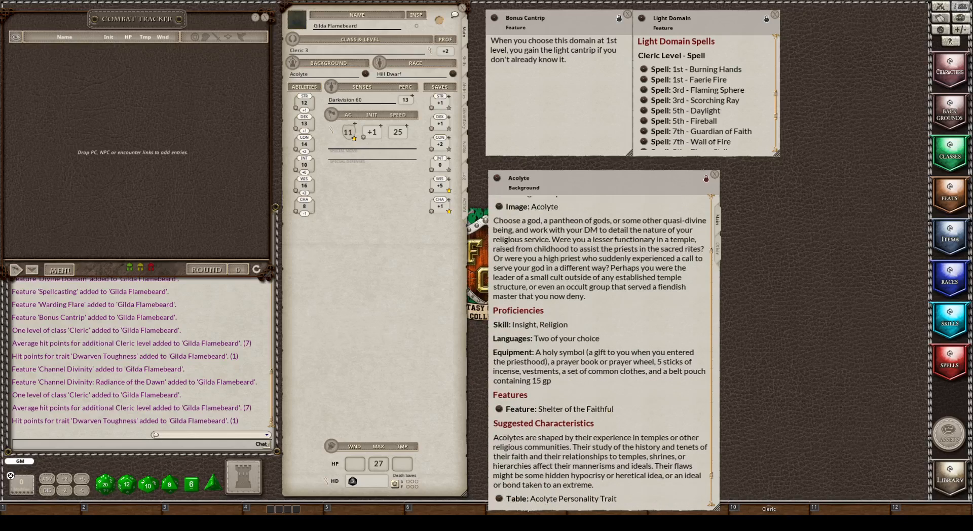
left_click(465, 120)
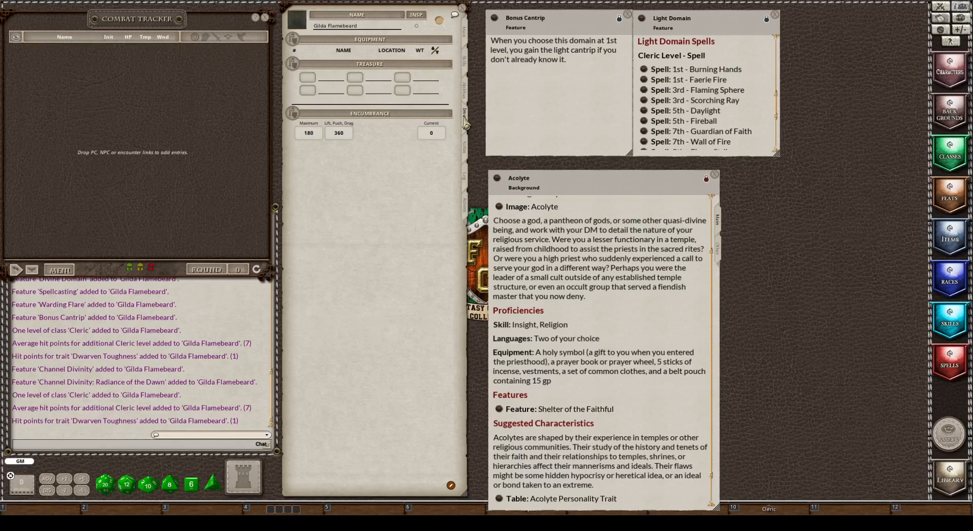
left_click(955, 242)
left_click_drag(424, 179, 756, 162)
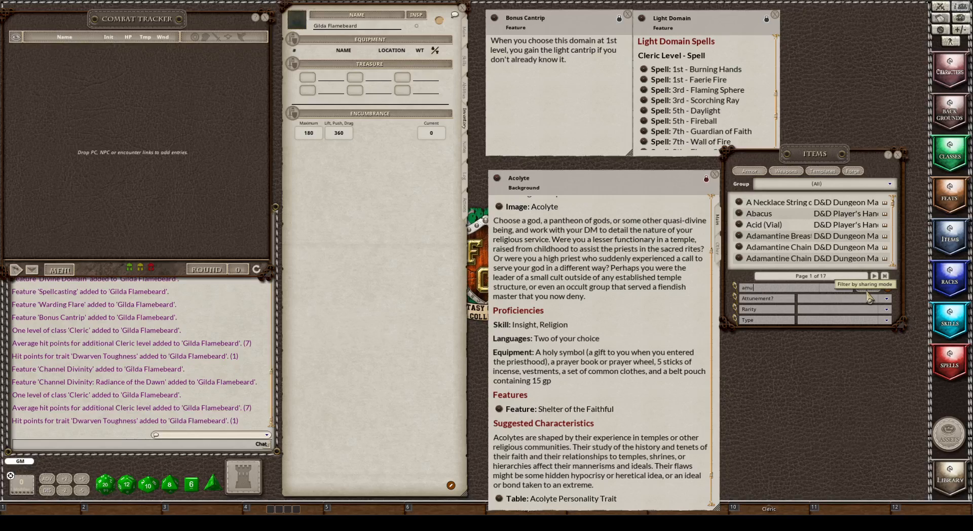
key("Return")
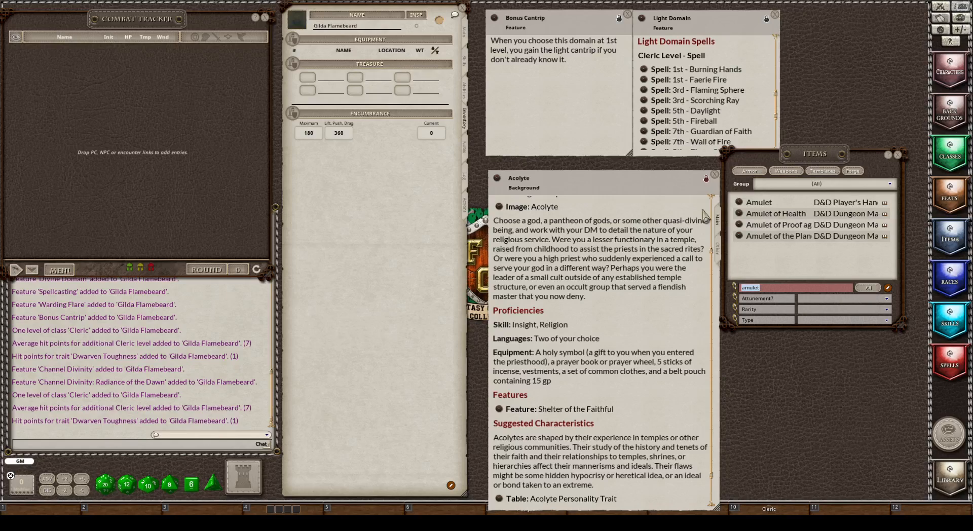
left_click_drag(739, 202, 363, 86)
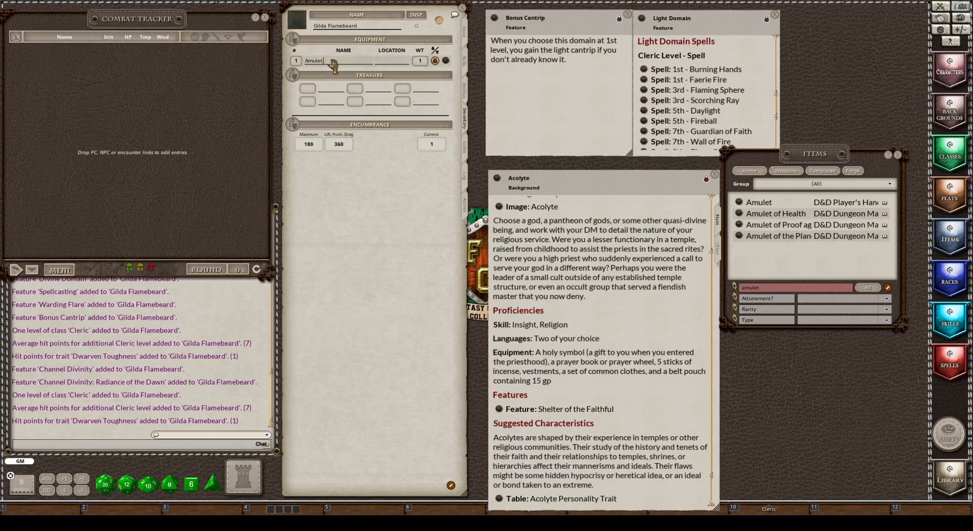
Rename the Amulet in the inventory to "Holy Symbol" and set its location to "Neck"
type("Holy Symbol")
left_click(385, 62)
type("Neck")
Search the items for "book", add the Book to the inventory and rename it "Prayer Book"
left_click(783, 289)
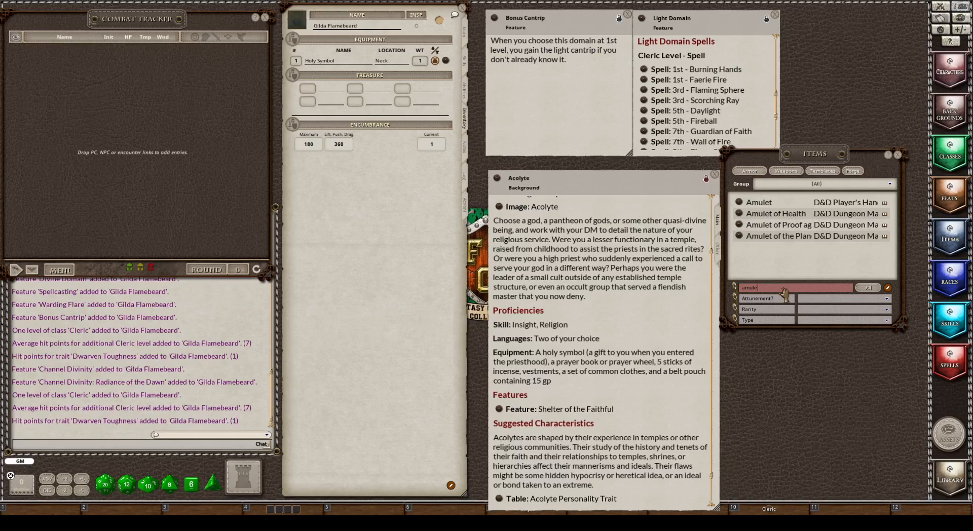
key("Return")
left_click_drag(739, 204, 355, 86)
left_click(310, 61)
type("Prayer Book")
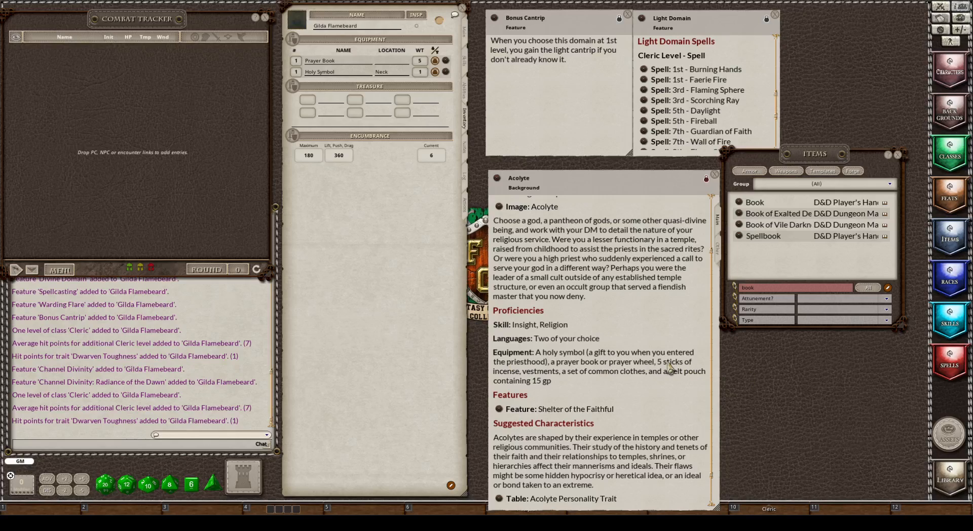
Search the items for "incense", add Incense (One Block) to the inventory and set its quantity to 5
left_click(768, 287)
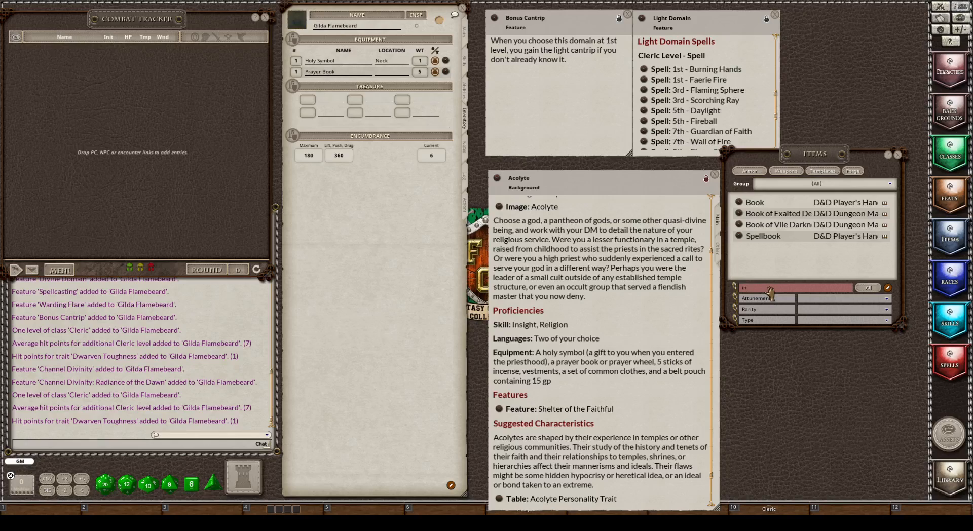
type("incense")
key("Return")
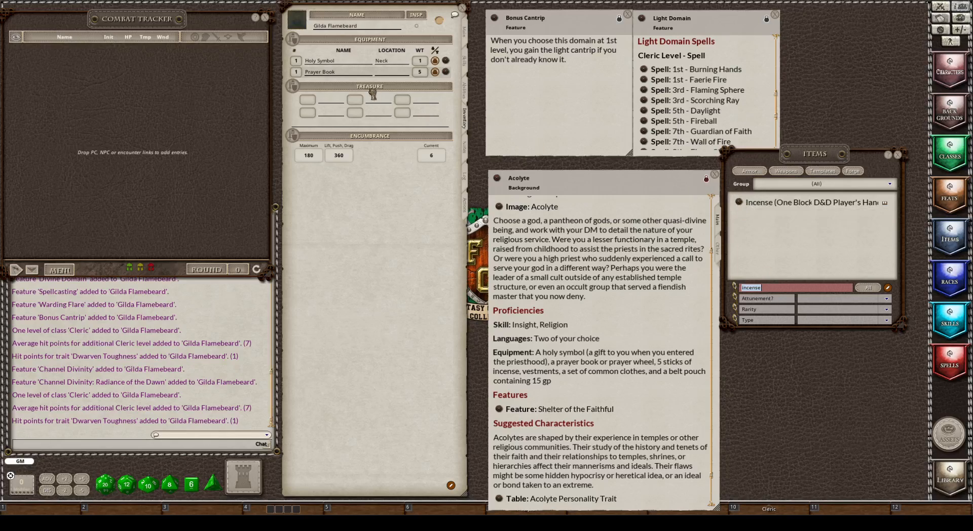
left_click_drag(377, 96, 346, 79)
left_click(297, 62)
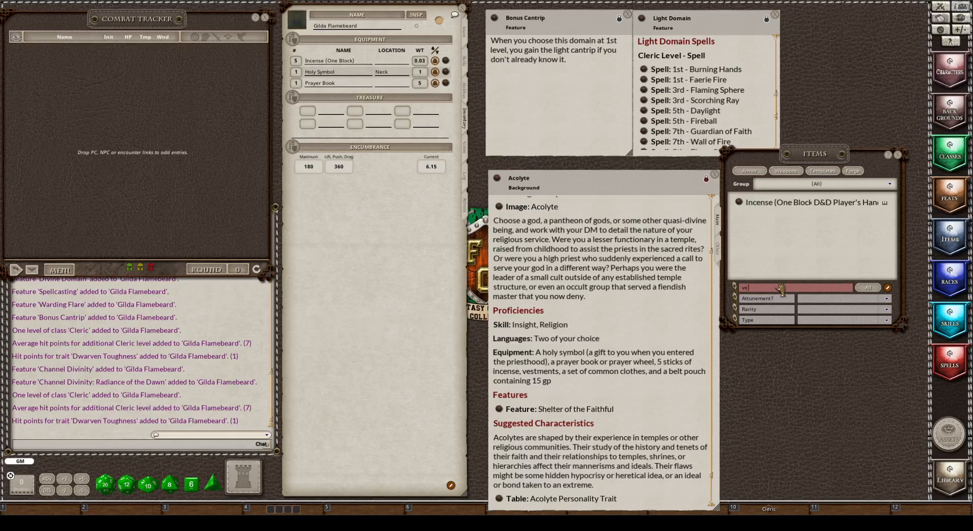
Find the vestments and the common clothes among the items and add both clothing sets to the inventory
key("Return")
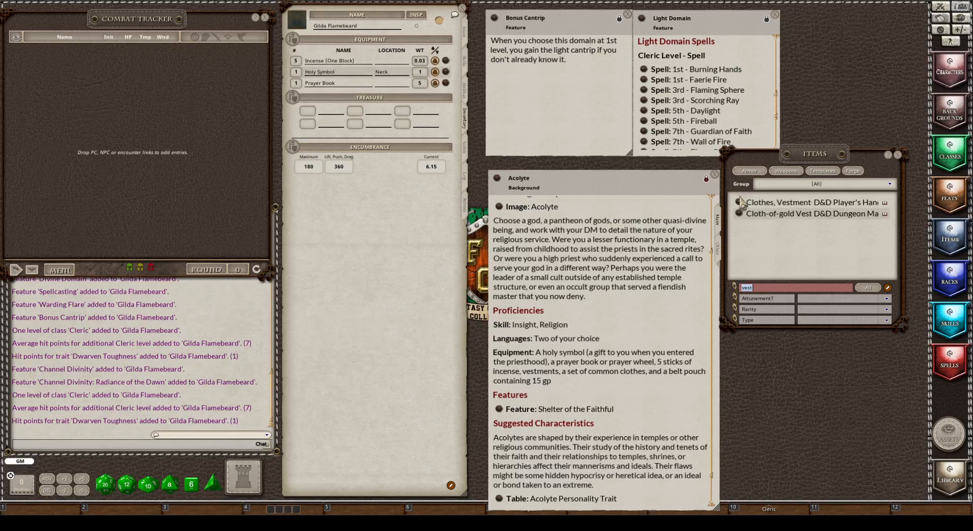
left_click_drag(741, 205, 349, 105)
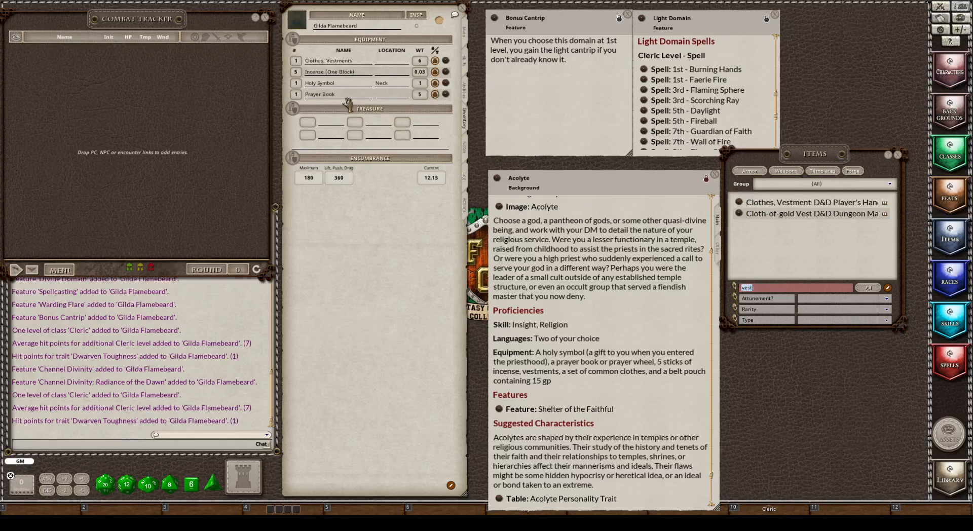
type("common")
key("Return")
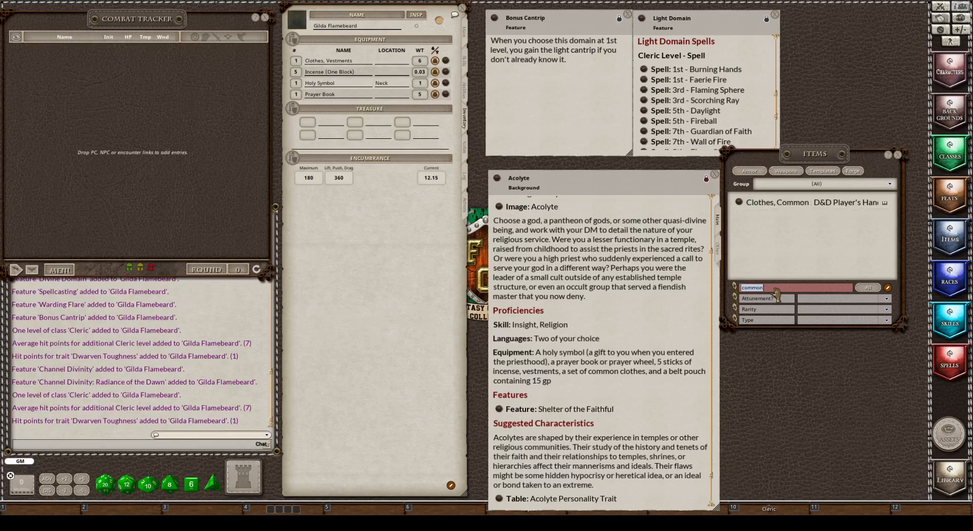
left_click_drag(634, 154, 345, 76)
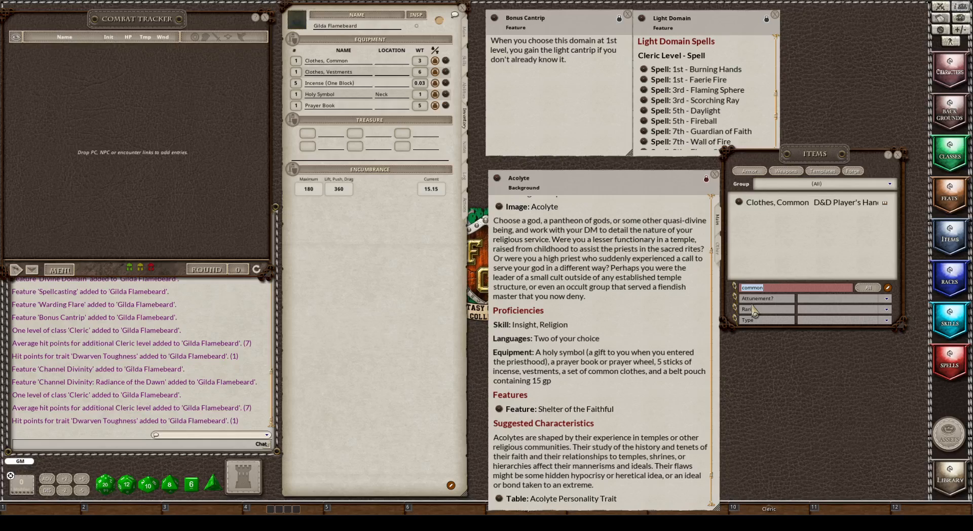
Search the items for "pouch", add the plain Pouch to the inventory and rename it "Belt Pouch"
type("pouch")
key("Return")
left_click_drag(738, 218, 381, 95)
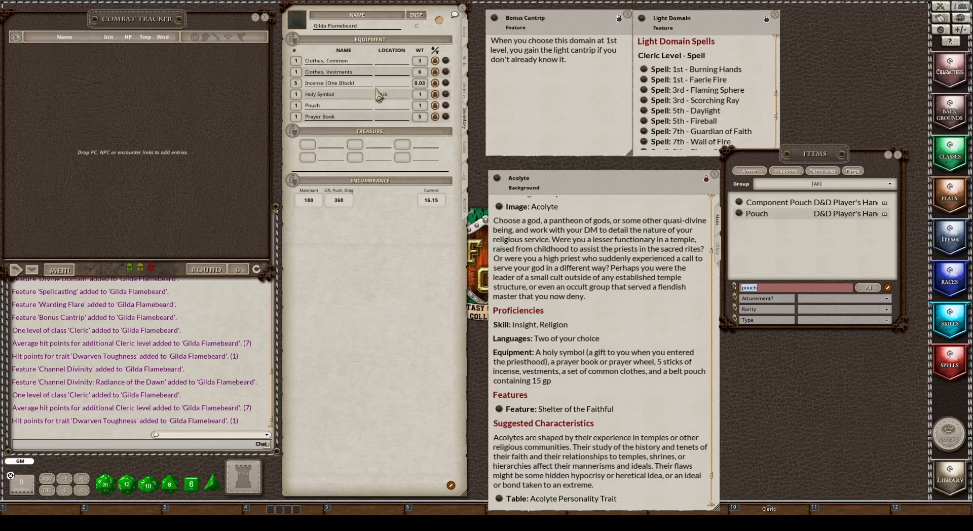
left_click(306, 105)
type("Belt")
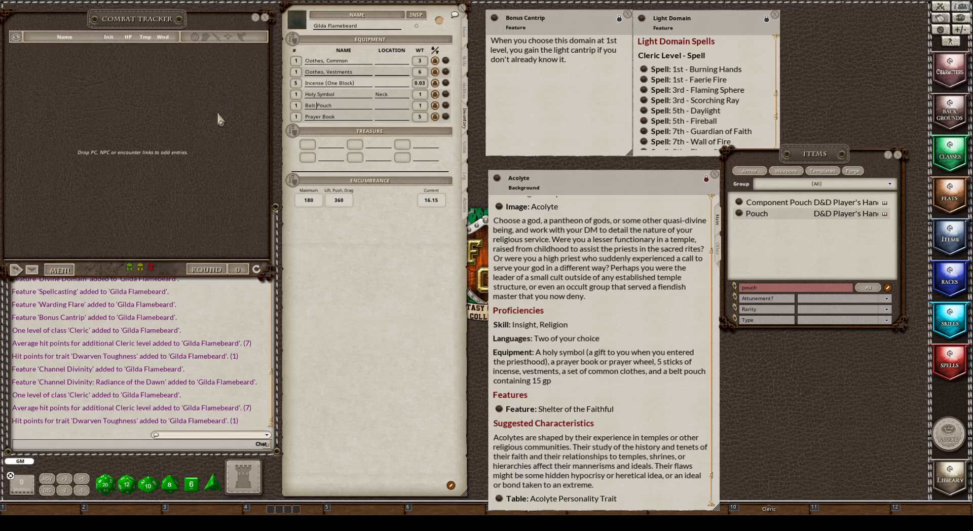
Label the treasure entries GP, SP, EP and CP, enter 15 GP, and close the Acolyte background
left_click(329, 145)
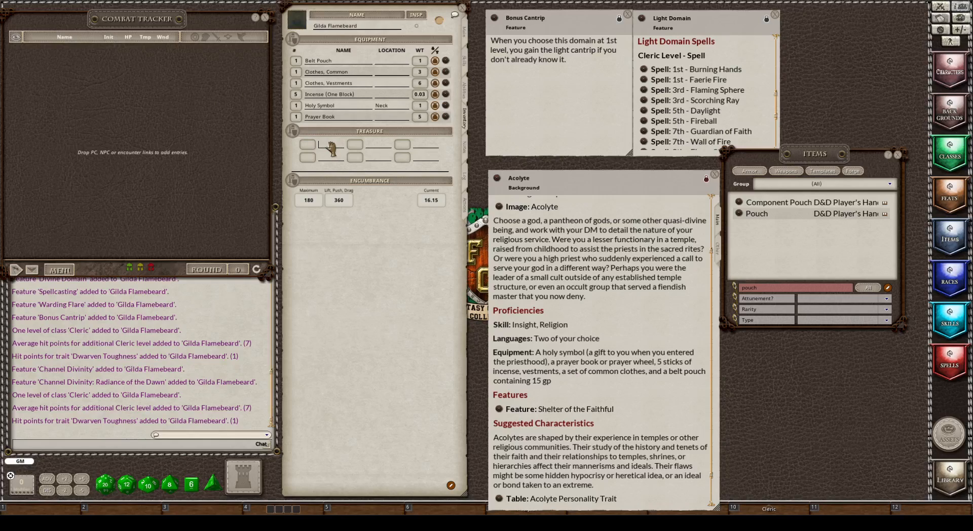
key("shift")
type("GP")
type("SP")
left_click(382, 144)
type("EP")
left_click(385, 158)
type("CP")
left_click(715, 174)
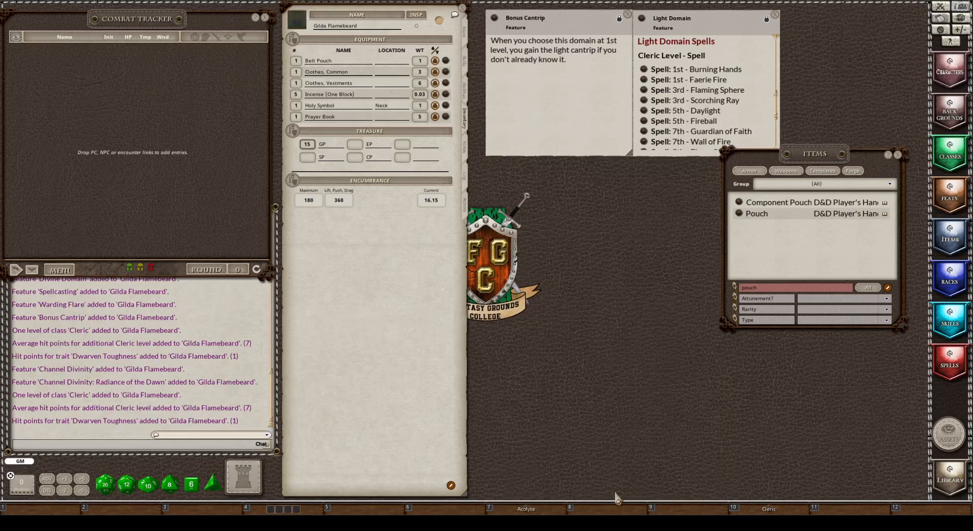
Open the Cleric class entry and examine its proficiencies and starting equipment choices
left_click(783, 509)
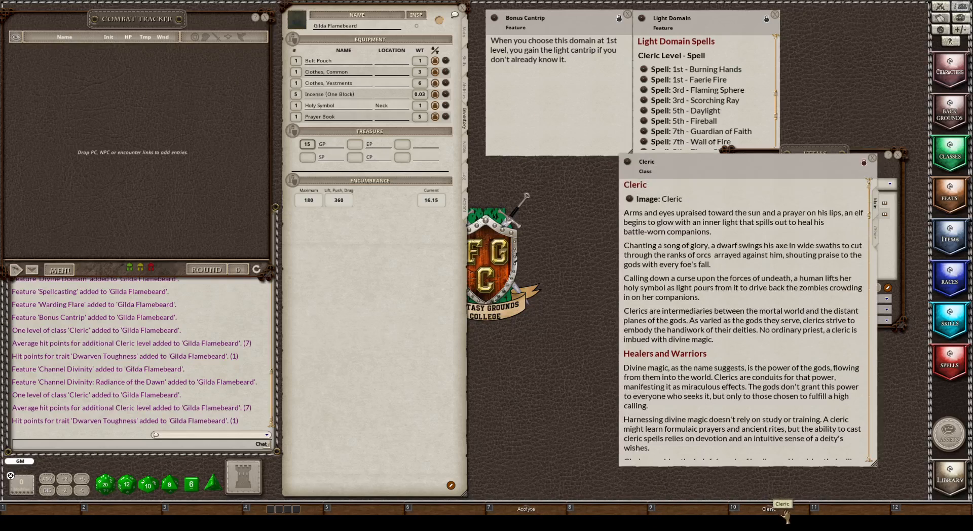
left_click_drag(784, 208, 642, 183)
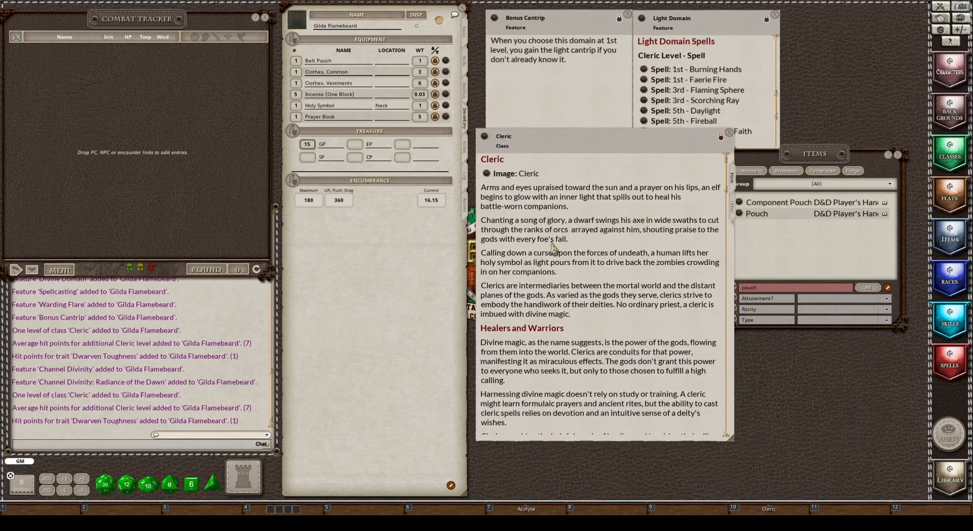
scroll(553, 248, "down", 1)
scroll(554, 248, "down", 10)
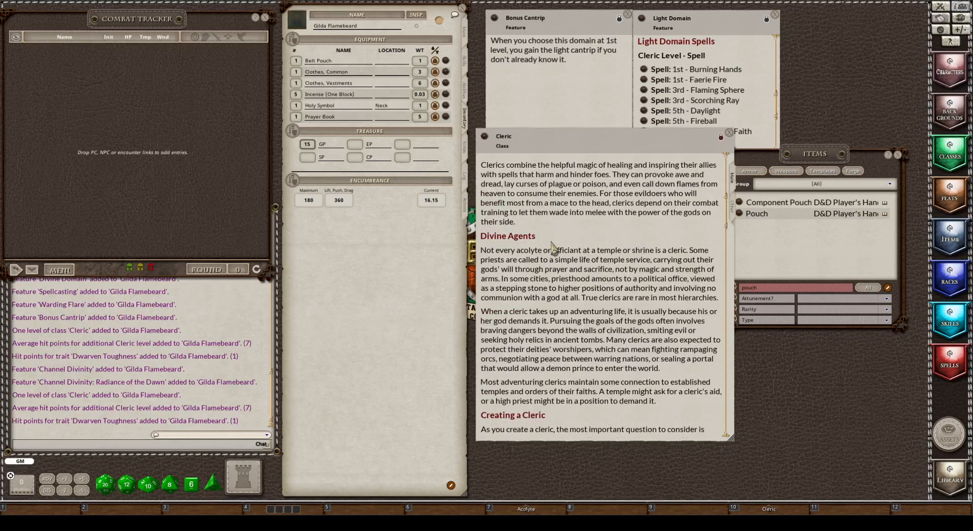
scroll(554, 249, "down", 10)
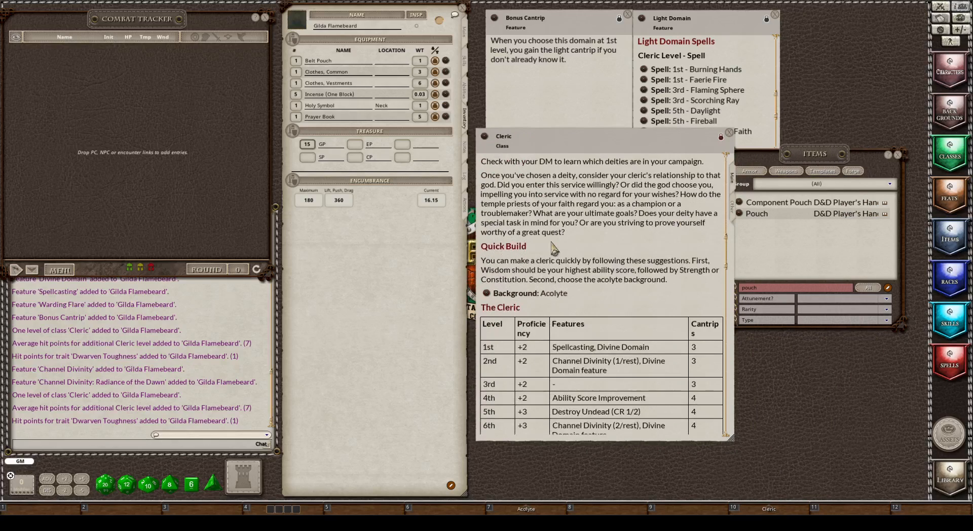
scroll(555, 250, "down", 10)
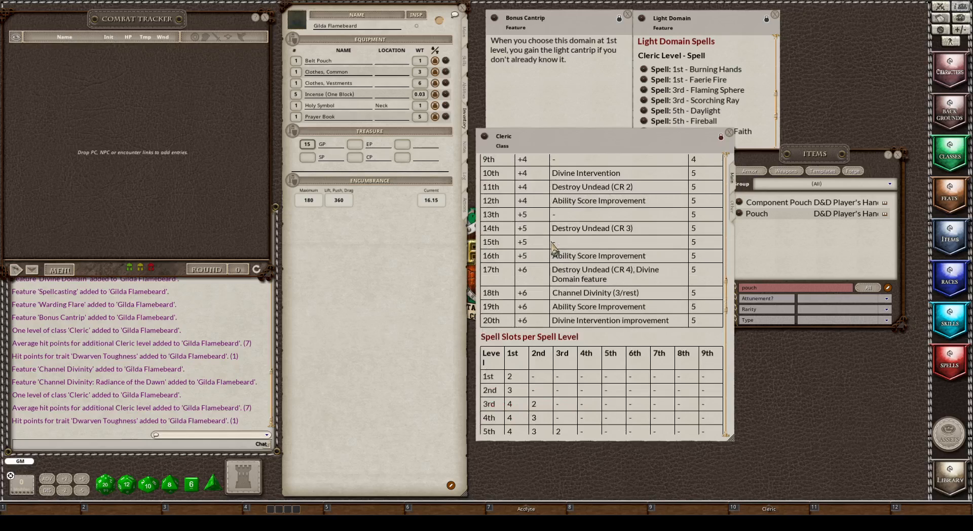
scroll(555, 249, "down", 8)
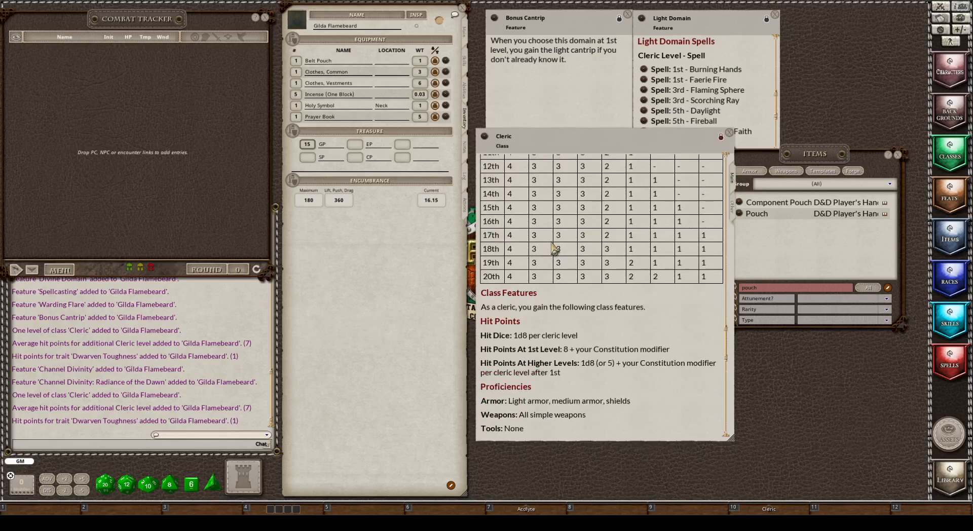
scroll(555, 249, "down", 8)
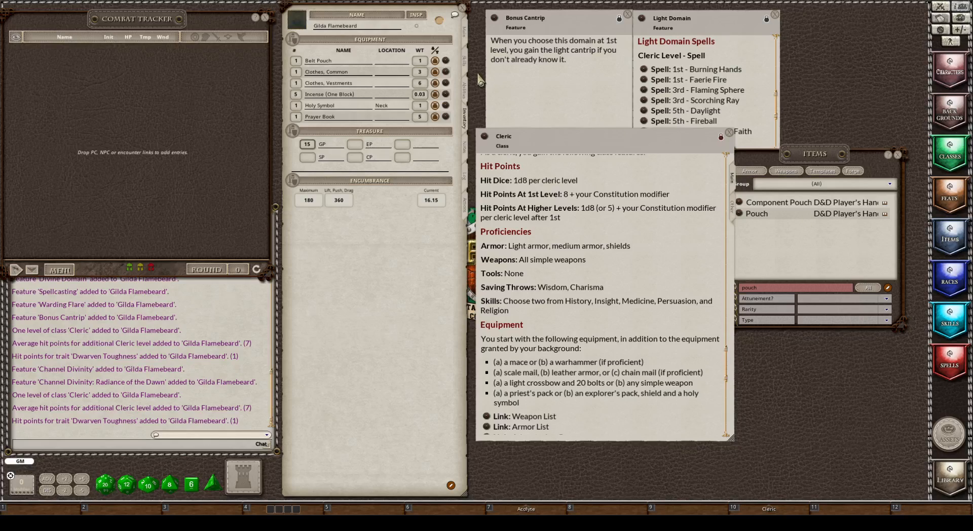
Search the items for "warhammer" and add the plain Warhammer to the inventory
left_click_drag(799, 158, 823, 157)
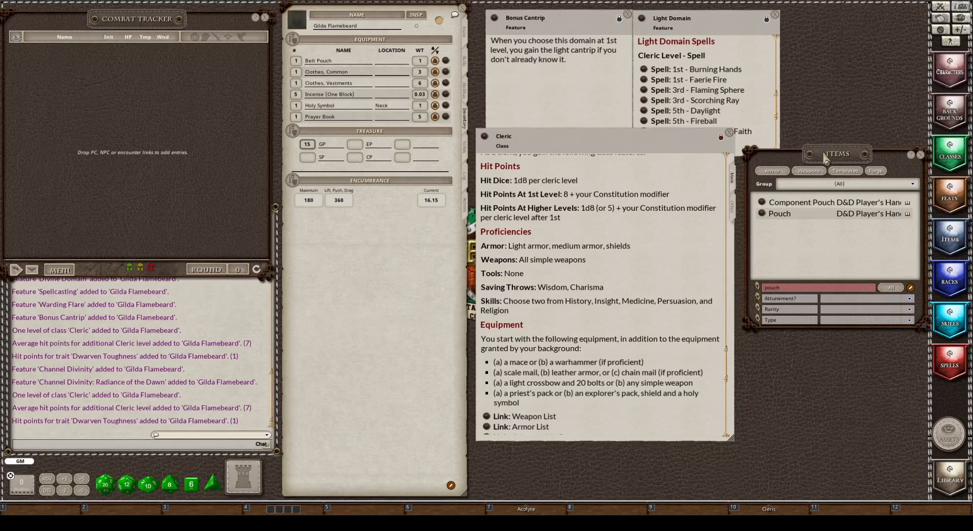
left_click(800, 287)
type("warhammer")
key("Return")
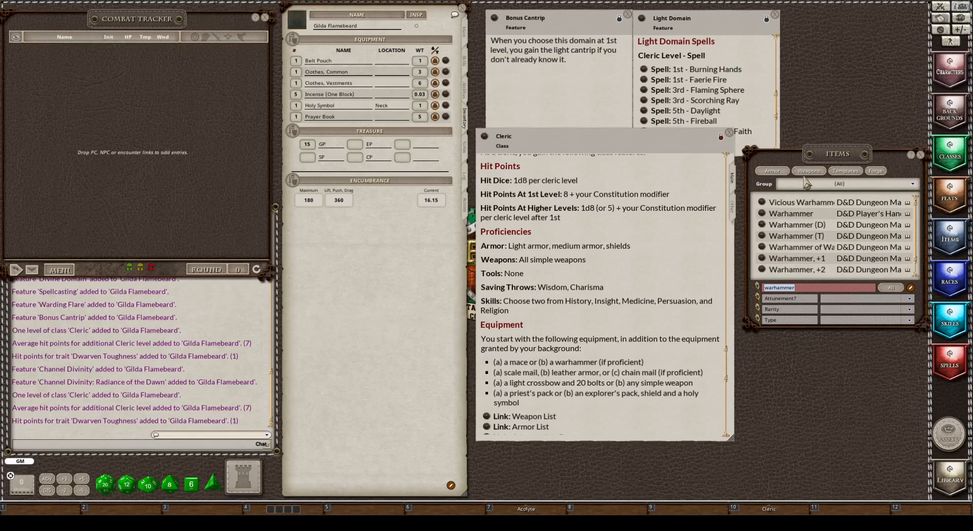
left_click_drag(762, 216, 310, 96)
Search the items for "leather" and add the plain Leather armor to the inventory
left_click_drag(687, 165, 709, 127)
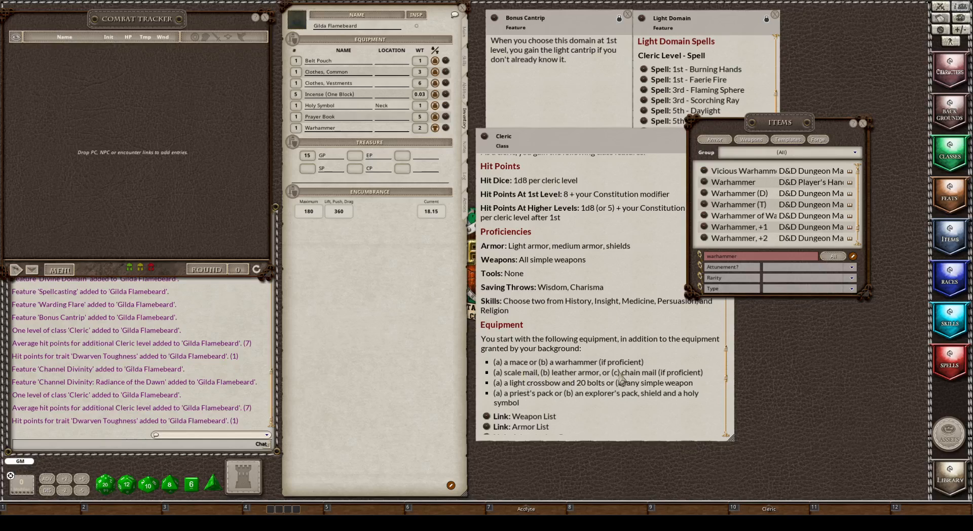
double_click(750, 257)
type("leather")
key("Return")
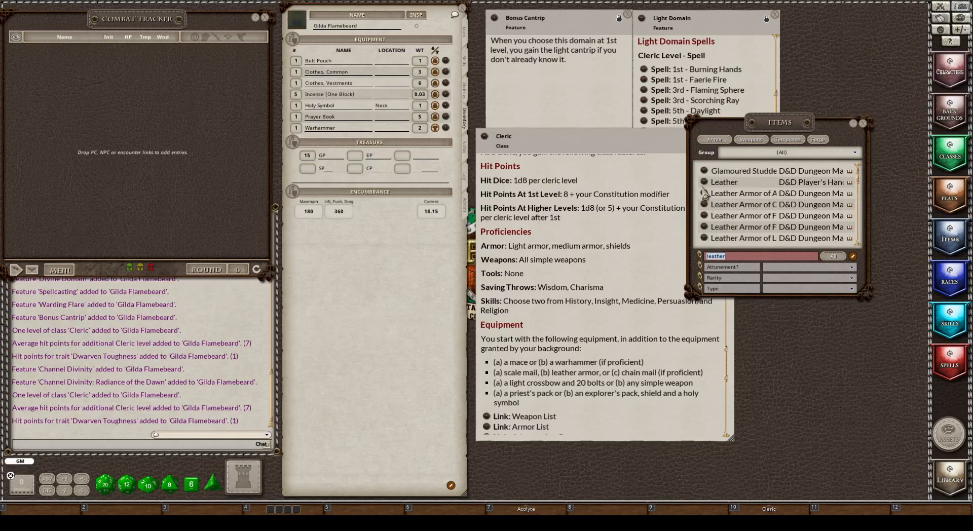
left_click_drag(379, 51, 331, 77)
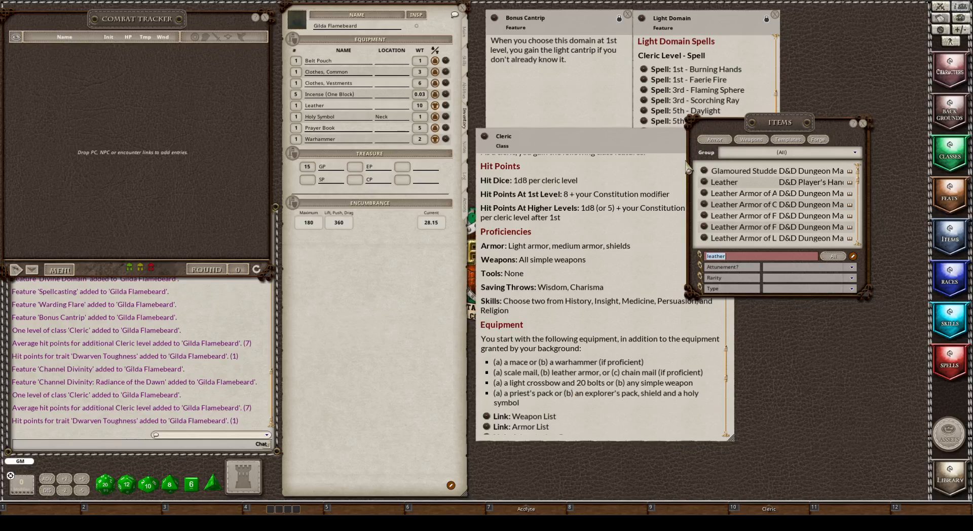
Search the items for "crossbow" and add the Player's Handbook Crossbow Bolts (20) to the inventory
left_click(742, 257)
key("BackSpace")
key("BackSpace")
key("BackSpace")
key("BackSpace")
key("BackSpace")
key("BackSpace")
key("Return")
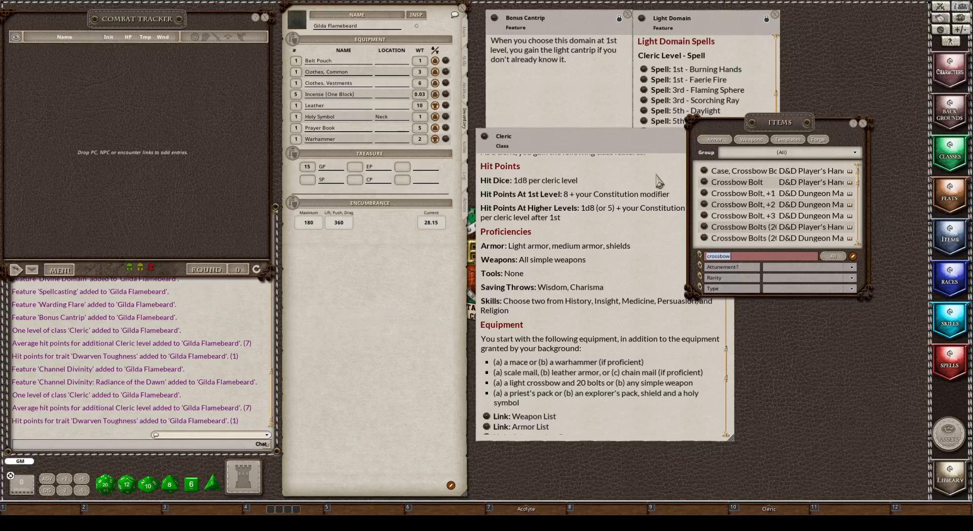
scroll(768, 207, "down", 2)
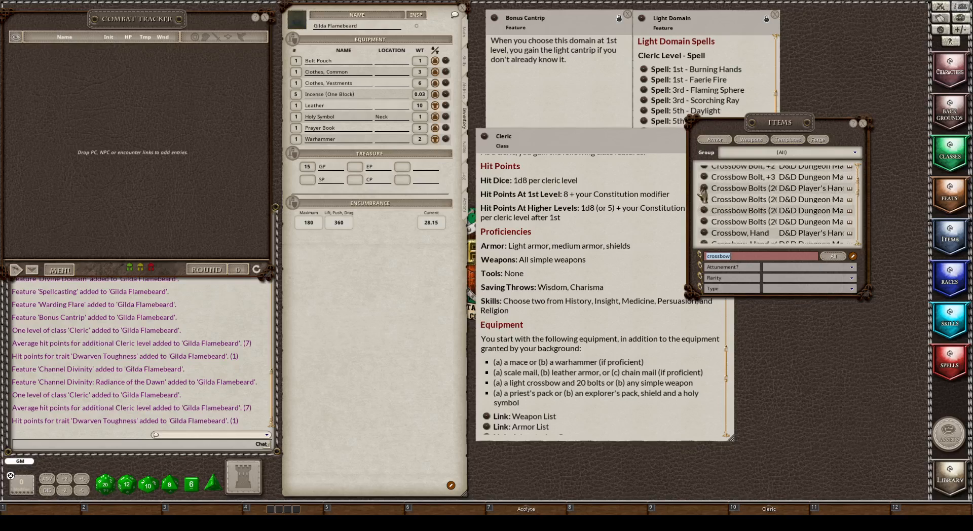
left_click_drag(704, 188, 360, 65)
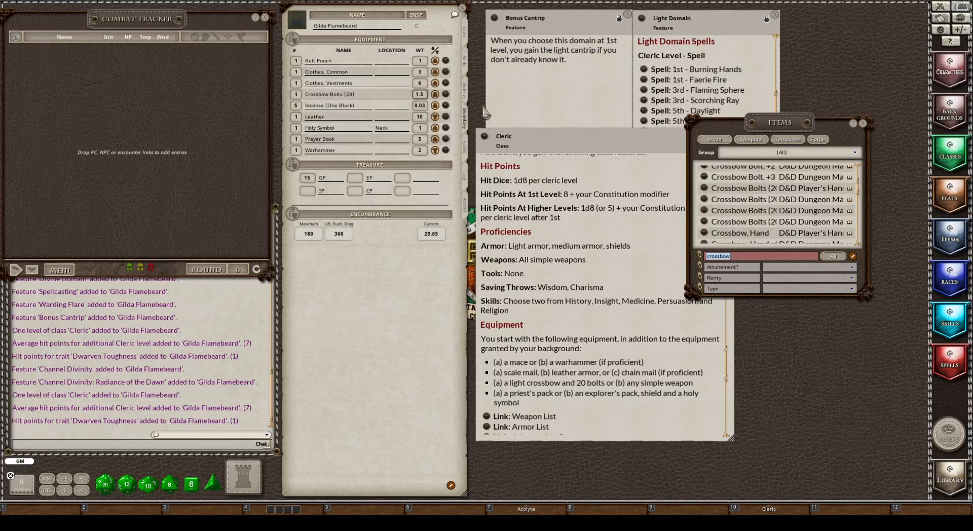
Add the plain Crossbow, Light and the Case, Crossbow Bolt from the crossbow items to the inventory
scroll(769, 226, "down", 4)
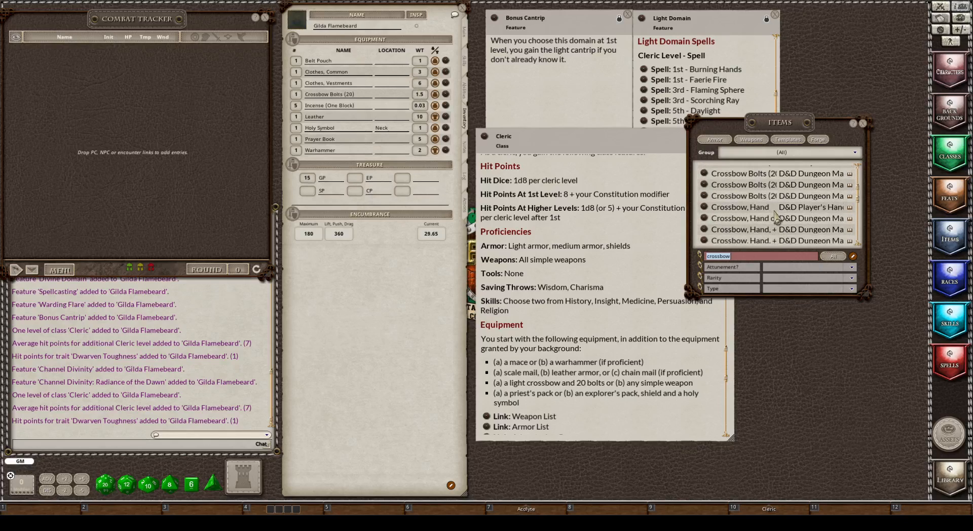
scroll(776, 217, "down", 4)
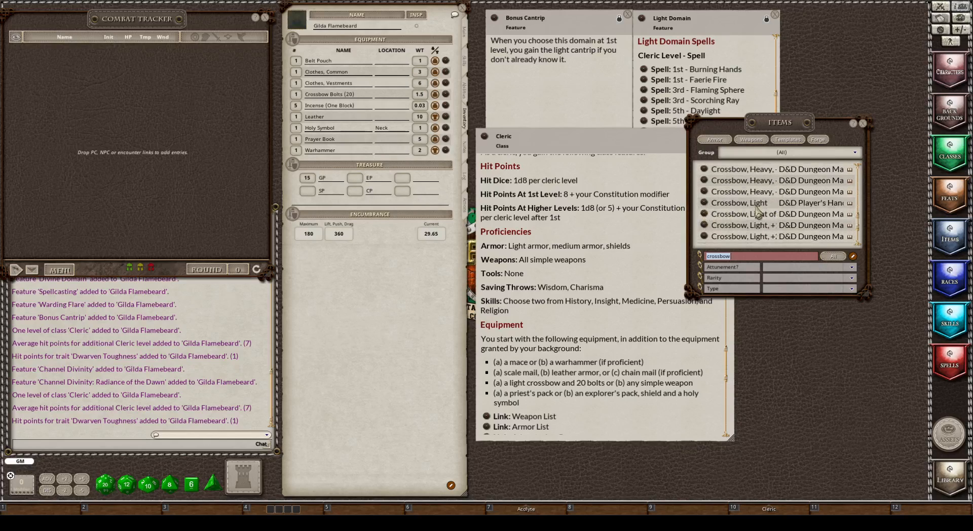
scroll(758, 210, "down", 1)
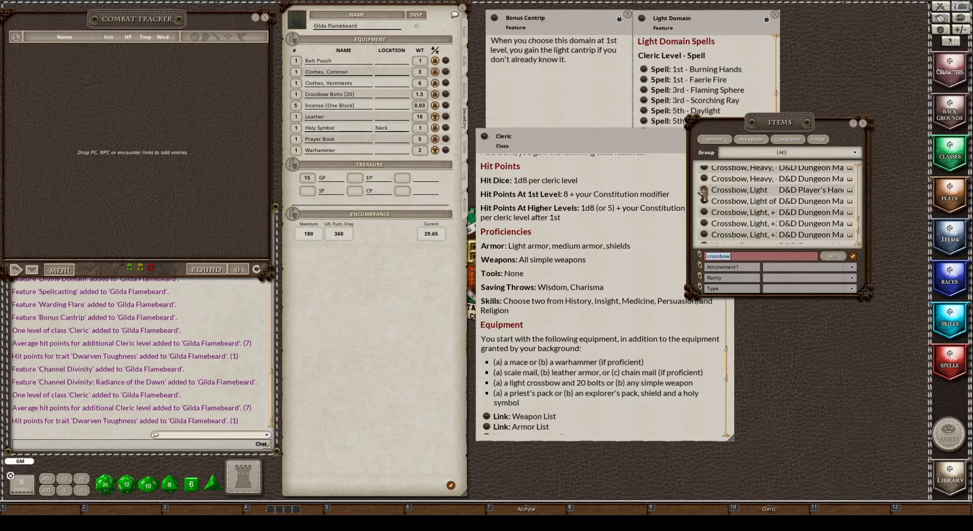
left_click_drag(345, 76, 355, 81)
scroll(759, 218, "up", 5)
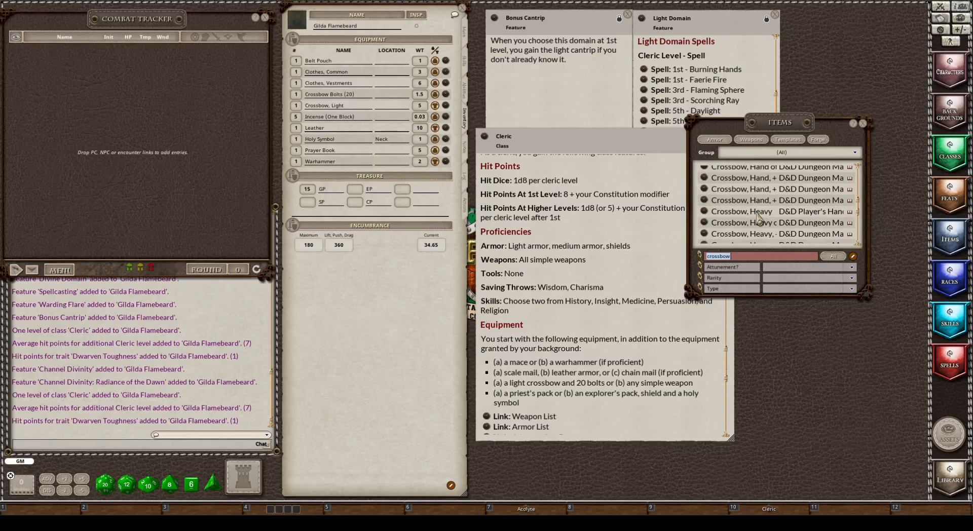
scroll(758, 217, "up", 3)
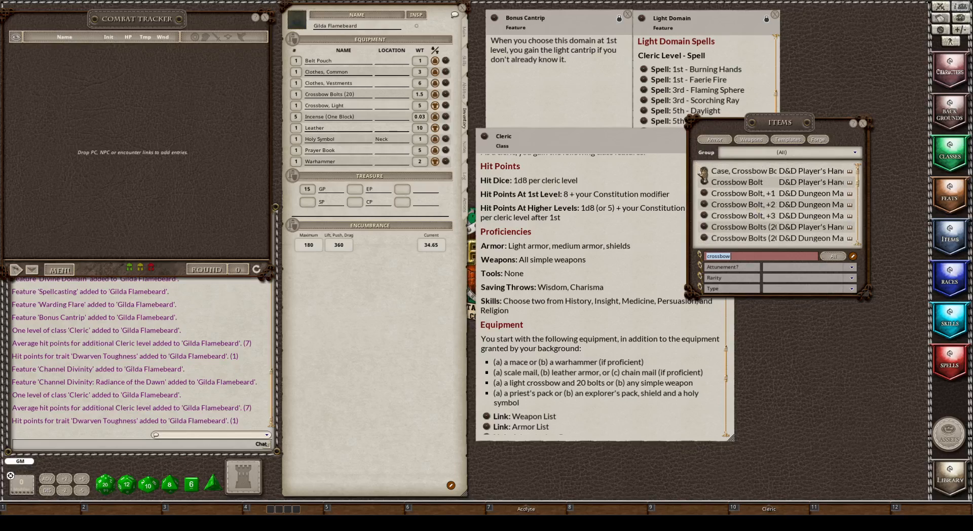
left_click_drag(701, 171, 349, 91)
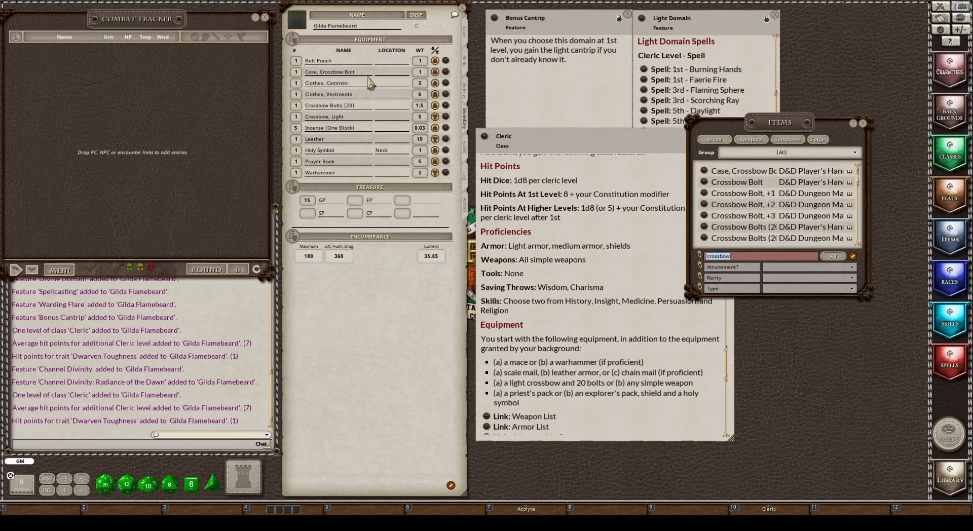
Rename the inventory's crossbow bolt case as "Crossbow Bolt Case"
left_click(367, 76)
key("BackSpace")
key("BackSpace")
key("BackSpace")
key("BackSpace")
key("BackSpace")
key("BackSpace")
key("BackSpace")
key("BackSpace")
key("BackSpace")
key("BackSpace")
key("BackSpace")
key("BackSpace")
key("BackSpace")
key("BackSpace")
key("BackSpace")
key("BackSpace")
key("BackSpace")
type("ro")
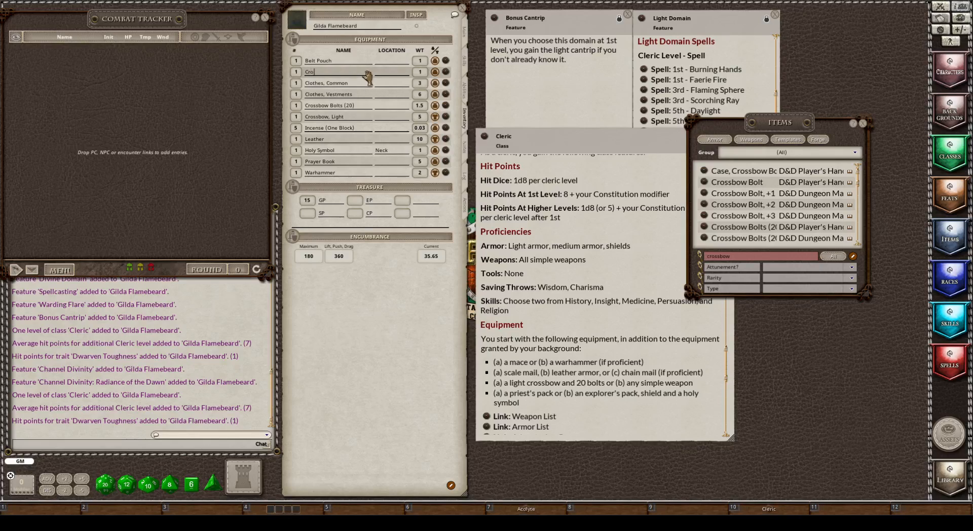
type("ssbow Bolt Case")
Set the location of the Crossbow Bolts (20) to the Crossbow Bolt Case
left_click(390, 107)
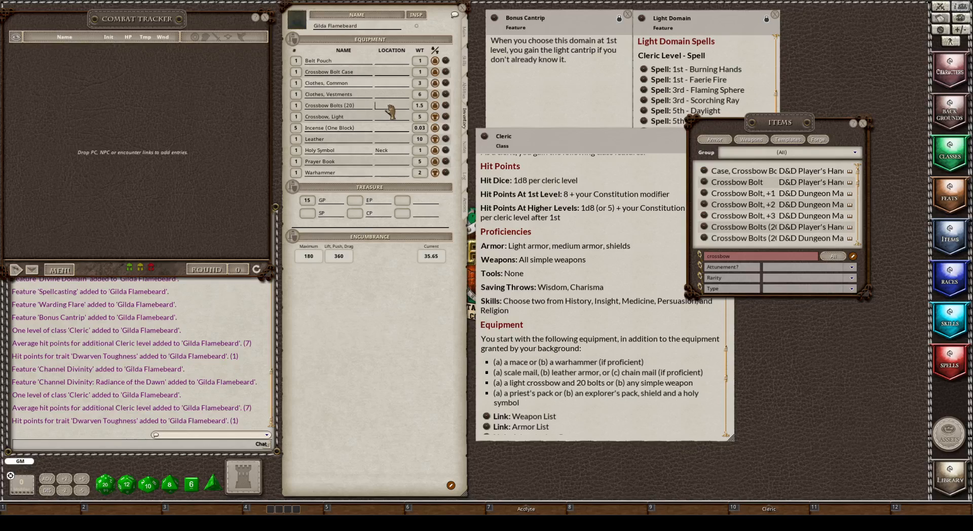
type("Crossbow Bolt")
left_click(396, 74)
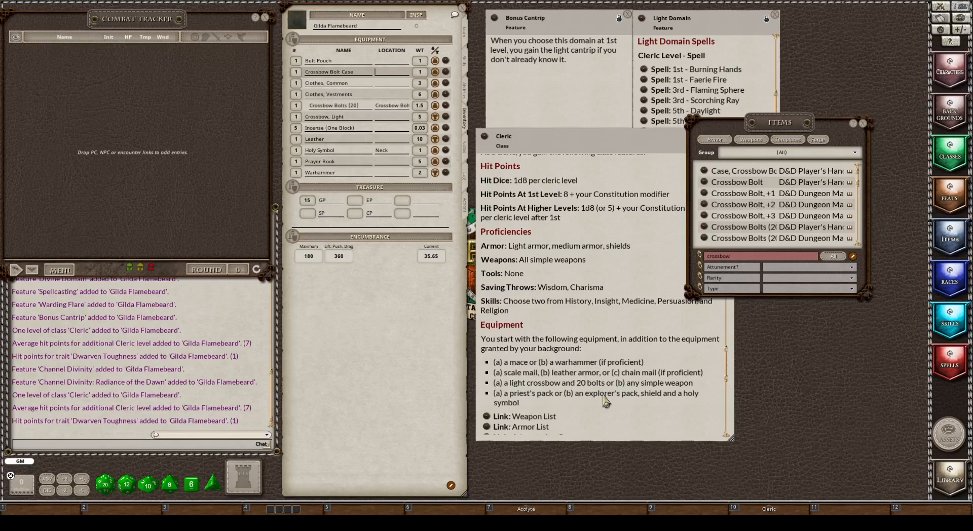
Search the items for "Priest" and add the Priest's Pack to the inventory
left_click(754, 257)
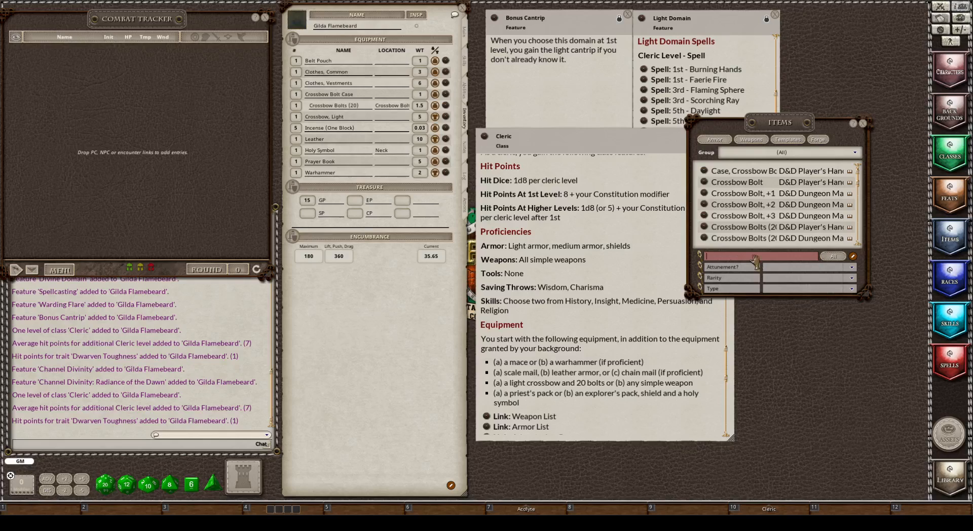
type("Priest")
key("Return")
left_click_drag(704, 175, 287, 119)
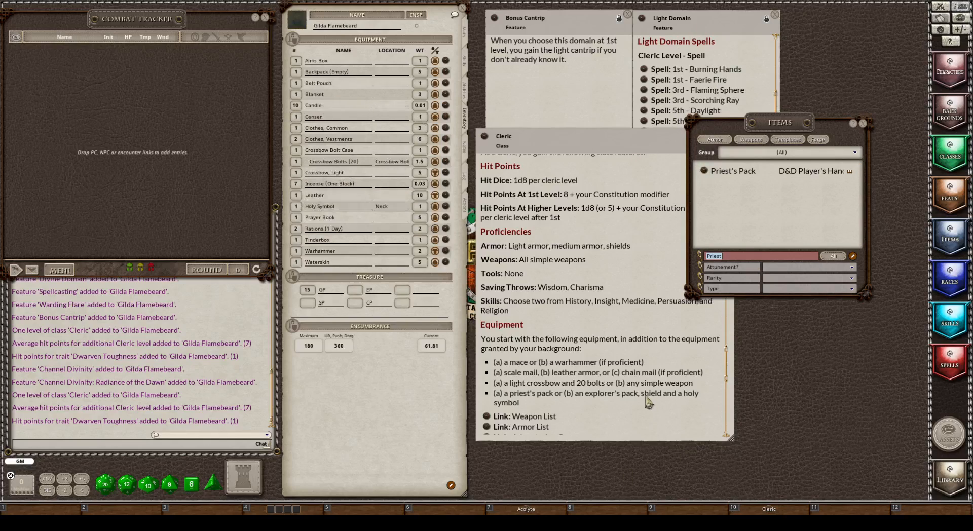
Search the items for "shield", add the plain Shield to the inventory and close the items list
type("shie")
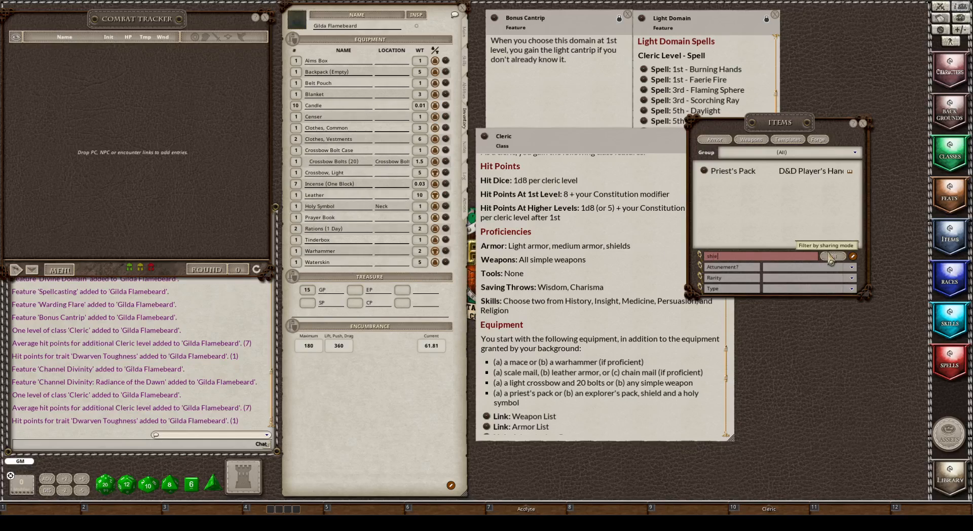
type("ld")
key("Return")
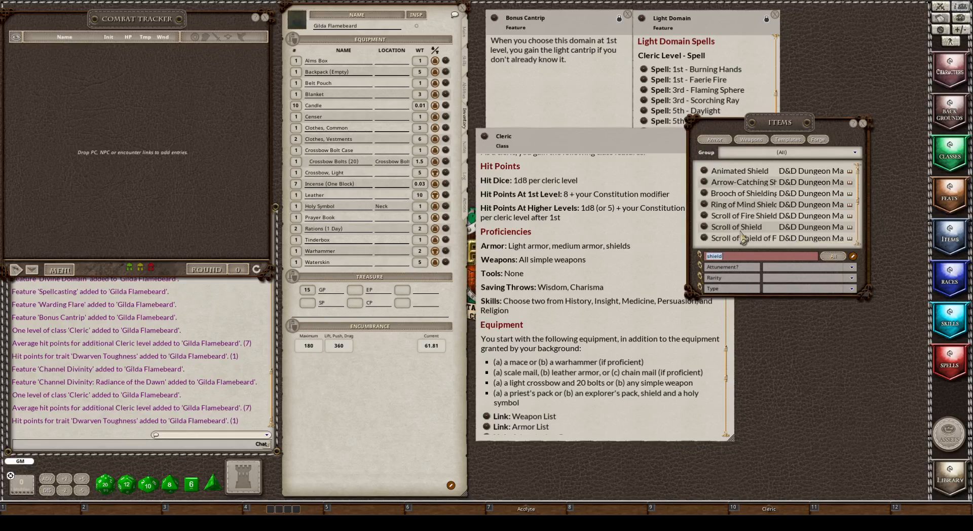
scroll(739, 217, "down", 3)
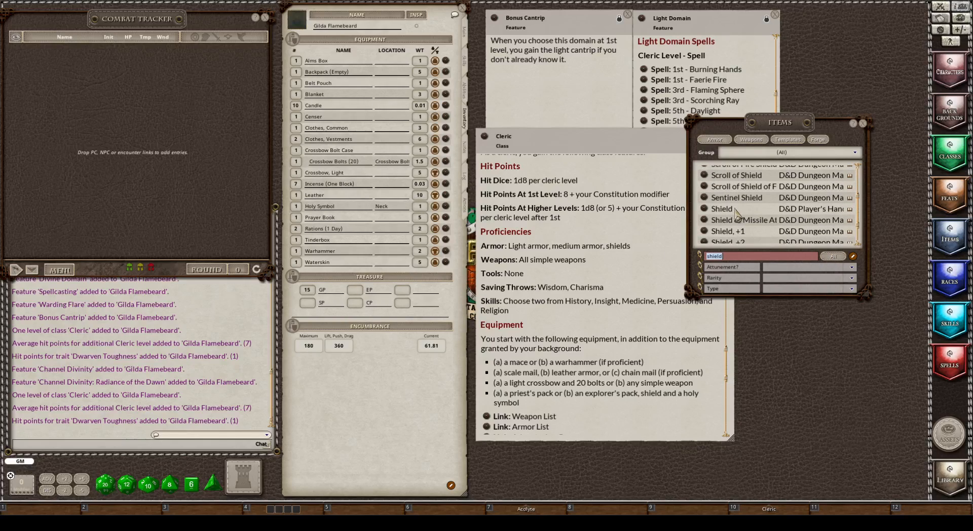
left_click_drag(704, 210, 351, 106)
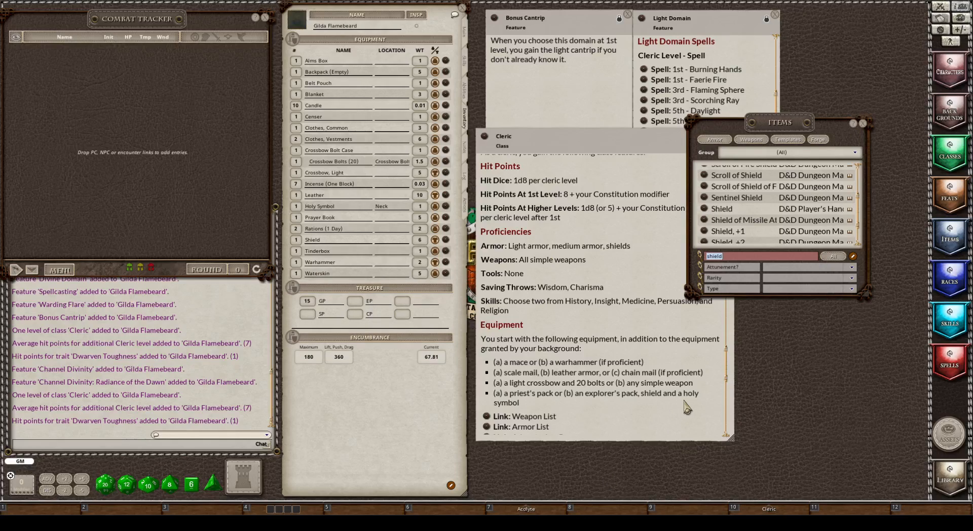
left_click(863, 123)
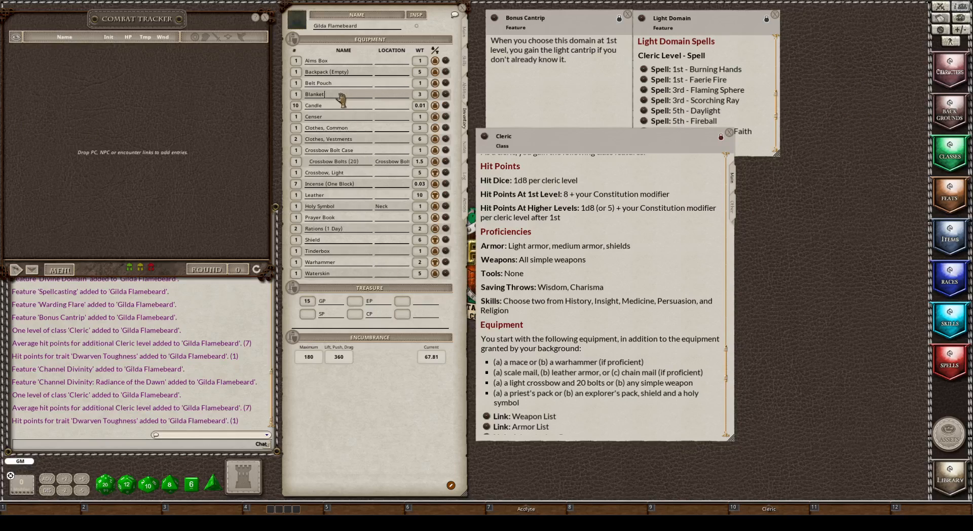
Rename the empty backpack as "Backpack" and set the Alms Box's location to Backpack
left_click(359, 72)
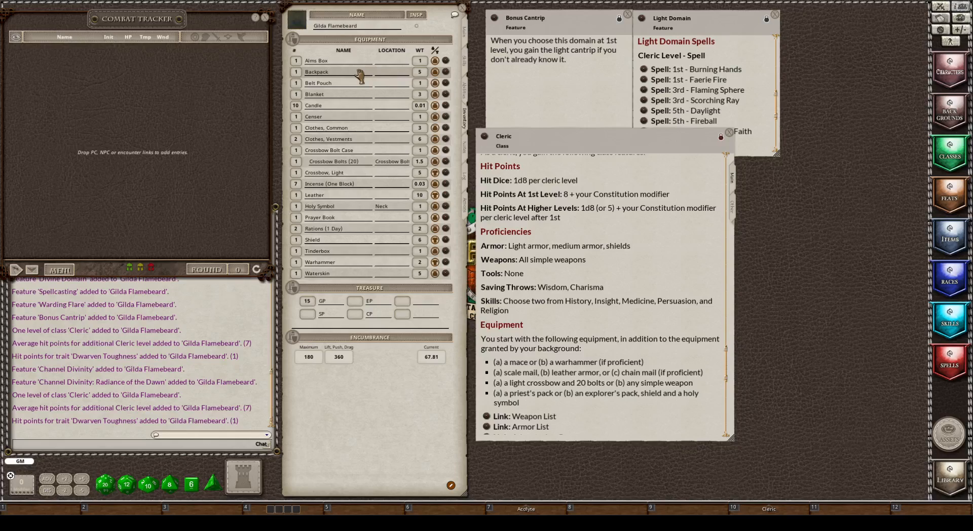
left_click(393, 61)
type("Backpack")
key("Return")
key("Return")
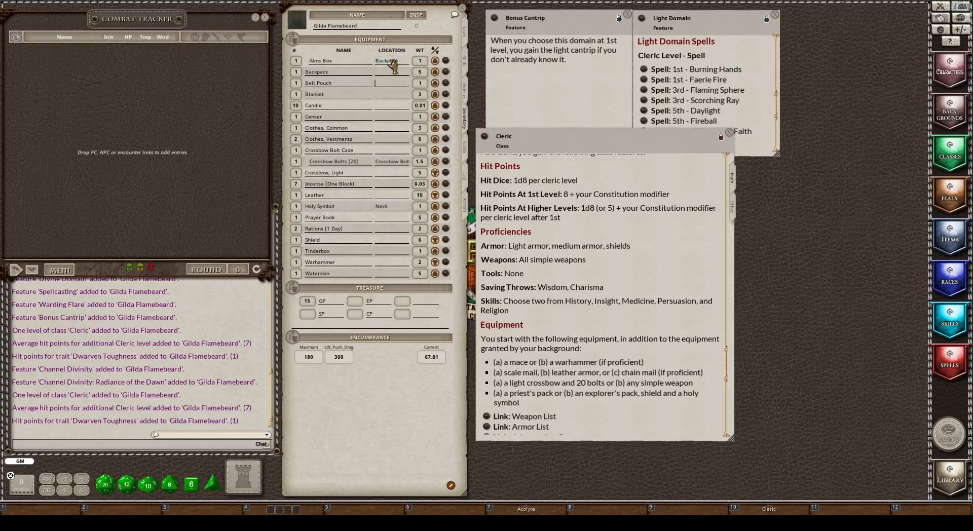
Set the location to Backpack for the Blanket, Candle, Censer, common clothes and vestments, leaving the Belt Pouch without one
key("Return")
type("Backpack")
key("Return")
type("Backpack")
key("Return")
type("Backpack")
key("Return")
type("Backpack")
key("Return")
type("Backpack")
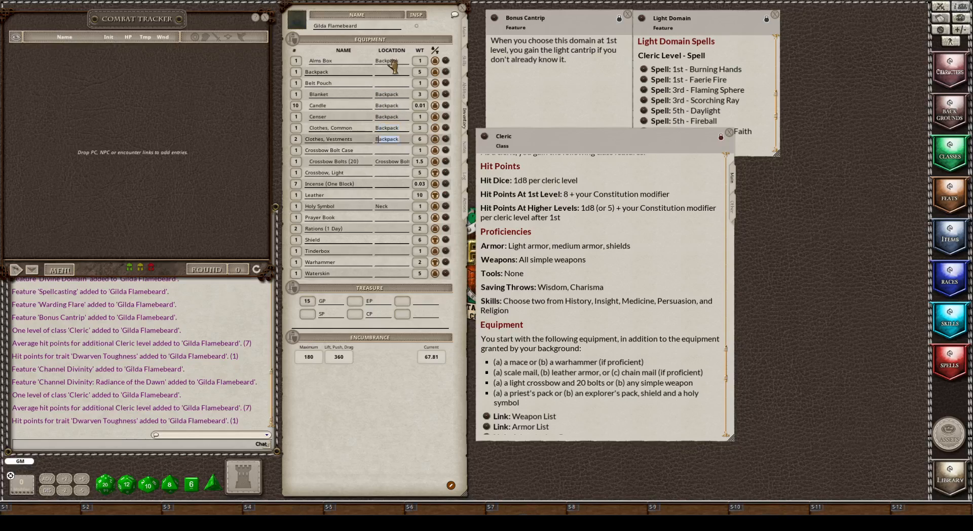
key("Return")
key("Return")
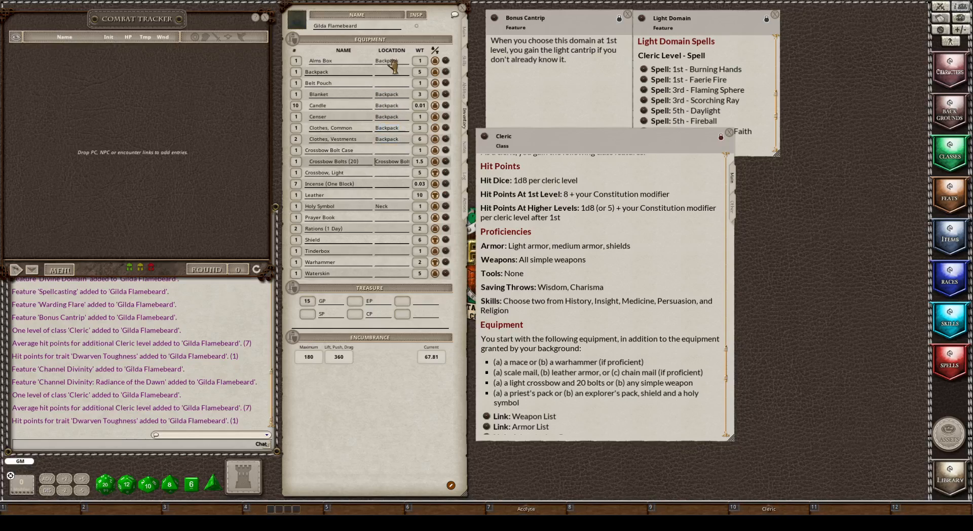
Set the Incense's location to Backpack, leaving the light crossbow, its bolt case, the Leather armor and the Holy Symbol as they are
key("Return")
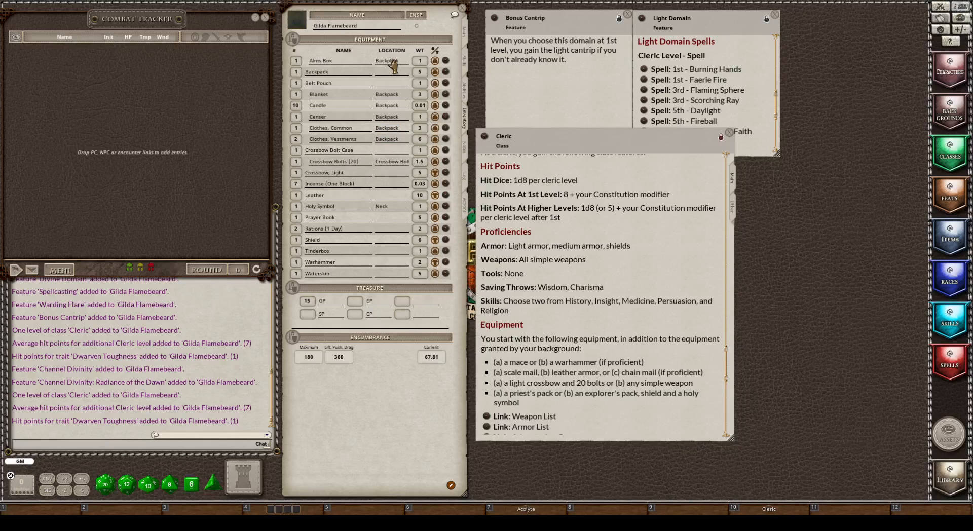
key("Return")
type("Backpack")
key("Return")
key("Return")
key("Return")
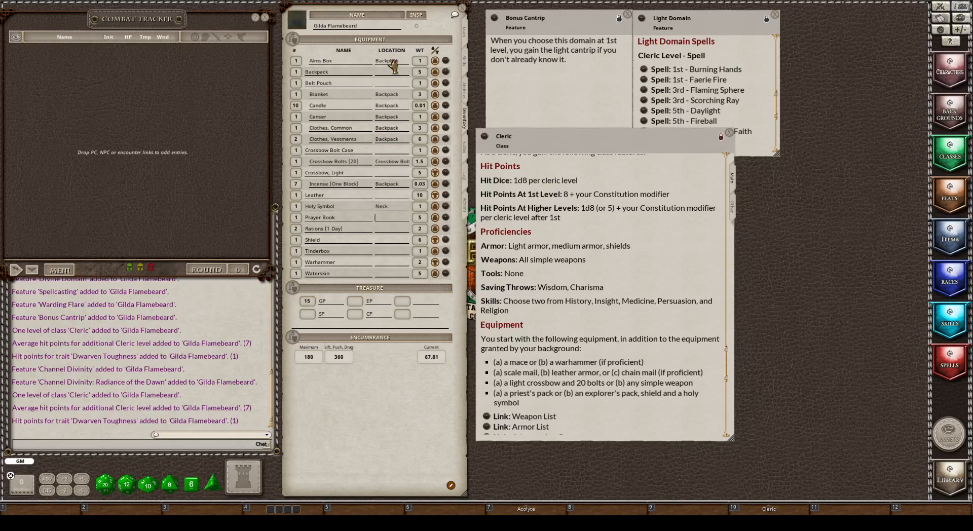
Set the location to Backpack for the Prayer Book, Rations, Tinderbox and Waterskin, skipping the Shield and Warhammer
type("Backpack")
key("Return")
type("Backpack")
key("Return")
key("Return")
type("Backpack")
key("Return")
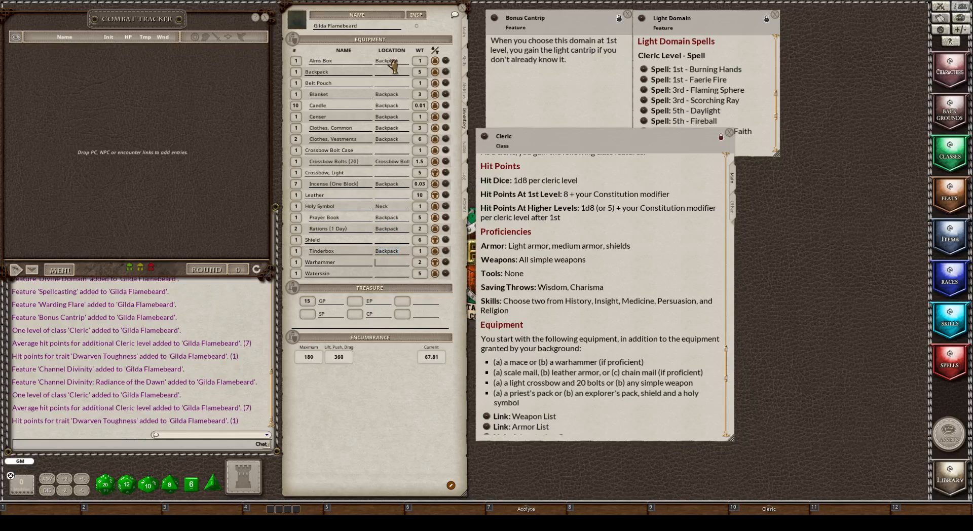
key("Return")
type("Backpack")
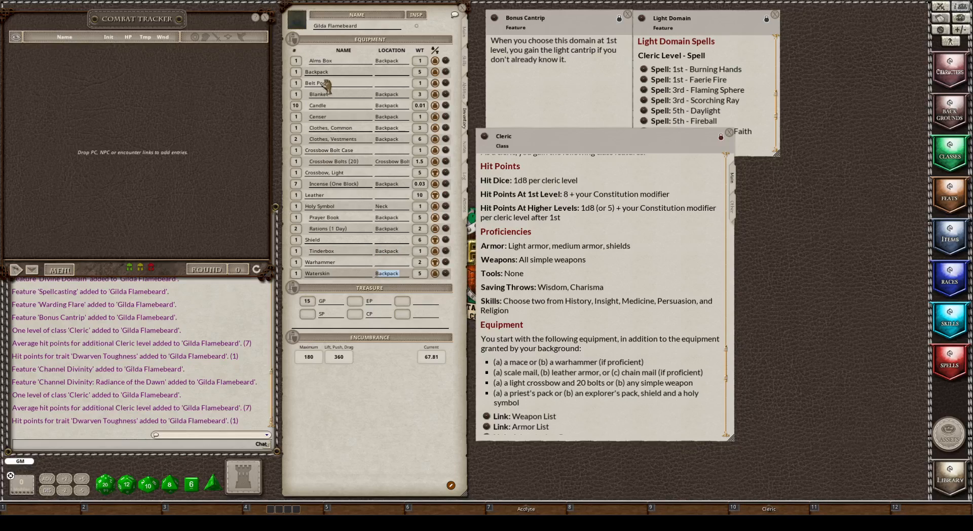
key("Return")
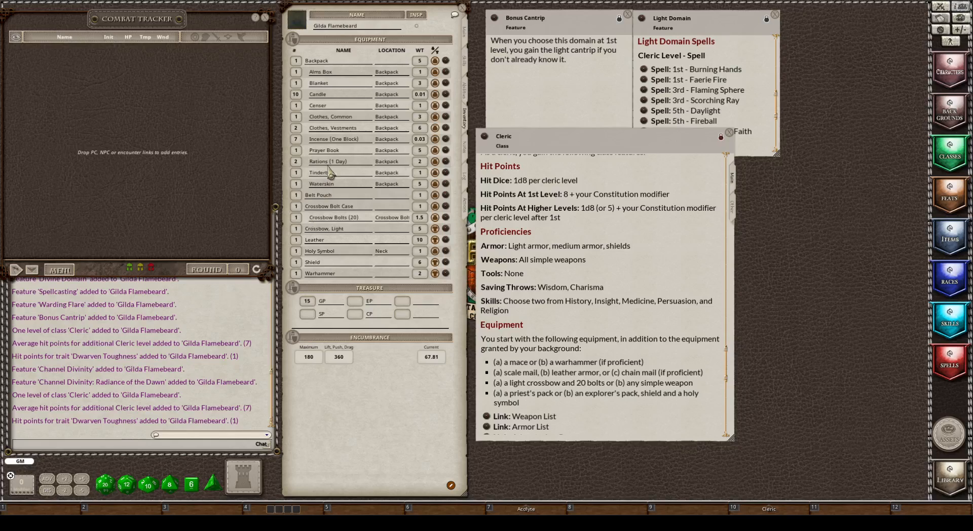
Switch the Backpack and its contents to not carried and return them to carried
left_click(435, 60)
left_click(435, 60)
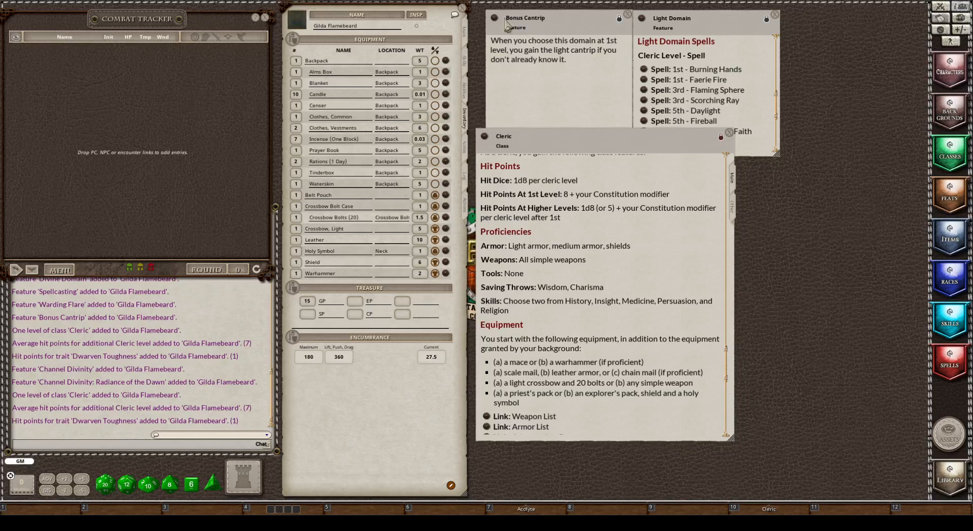
left_click(435, 61)
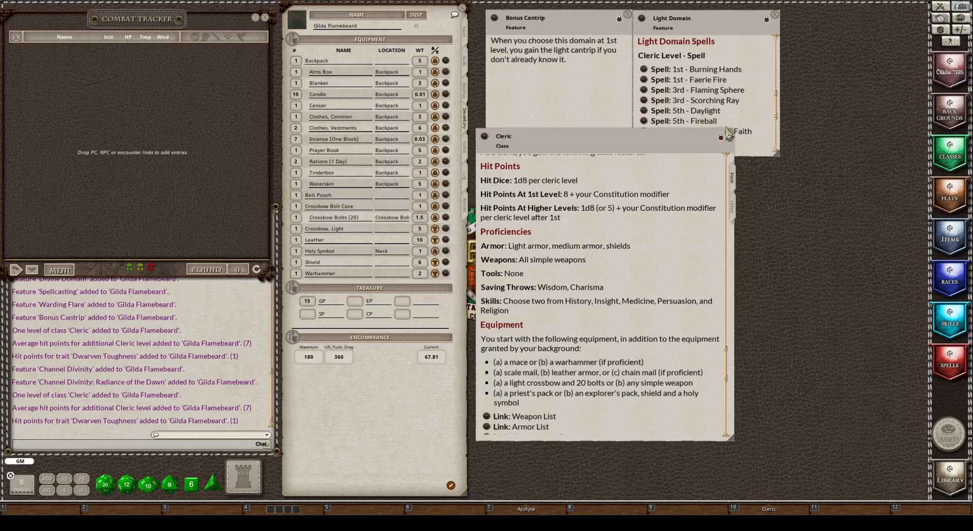
Close the Cleric class record and open the character's notes page beside the Acolyte background's suggested characteristics
left_click(730, 133)
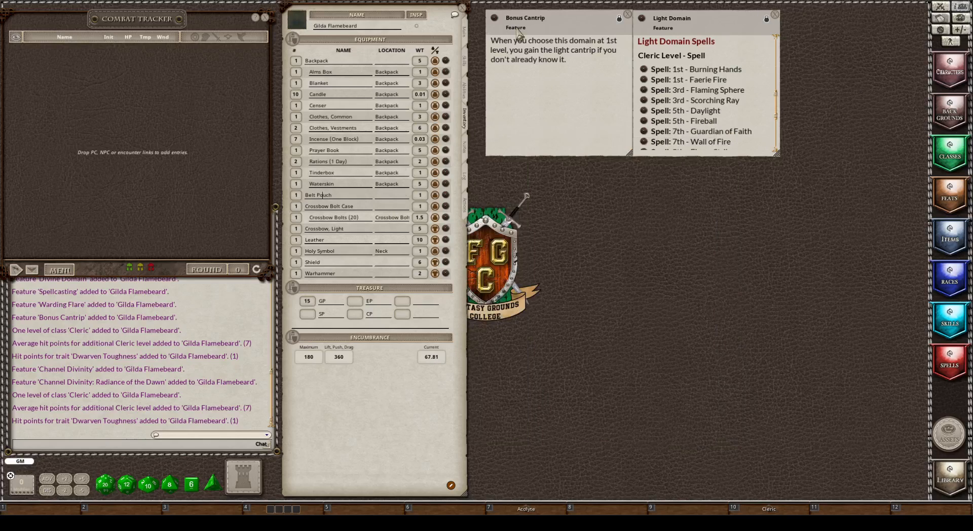
left_click(466, 155)
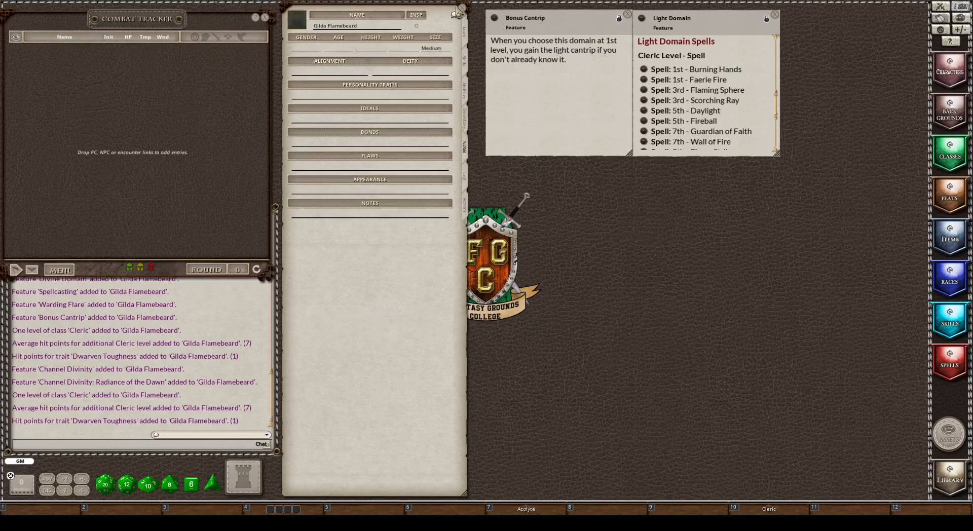
left_click(527, 509)
scroll(571, 233, "down", 4)
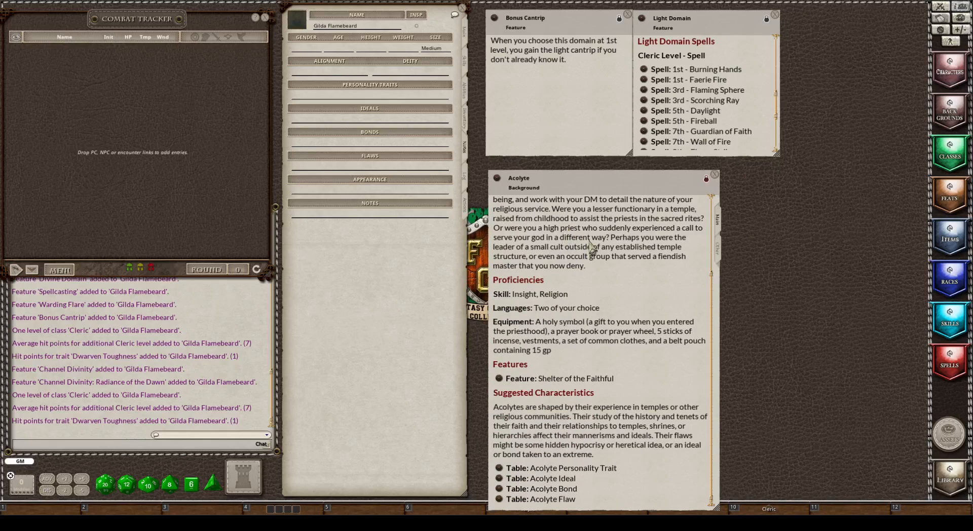
left_click_drag(594, 247, 599, 229)
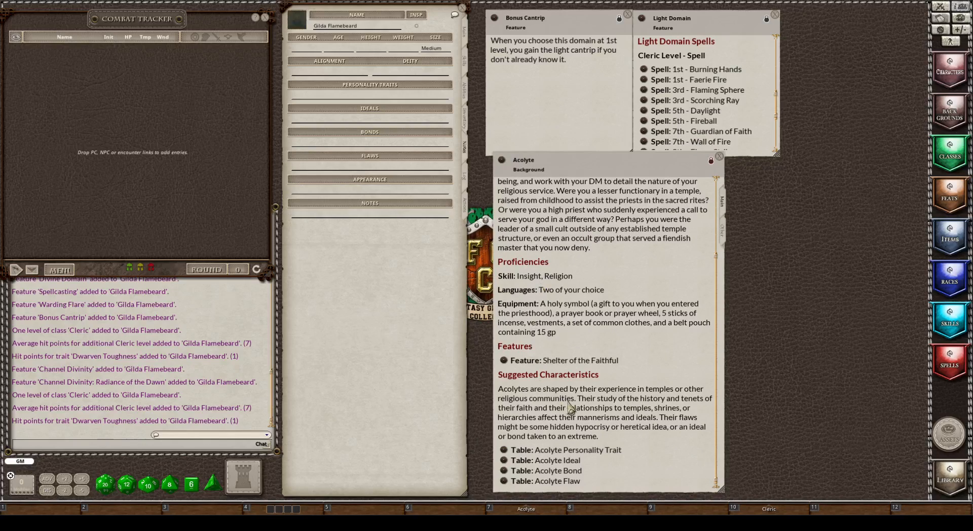
Clear the chat log and fill the Personality Traits with a roll from the Acolyte Personality Trait table
right_click(236, 308)
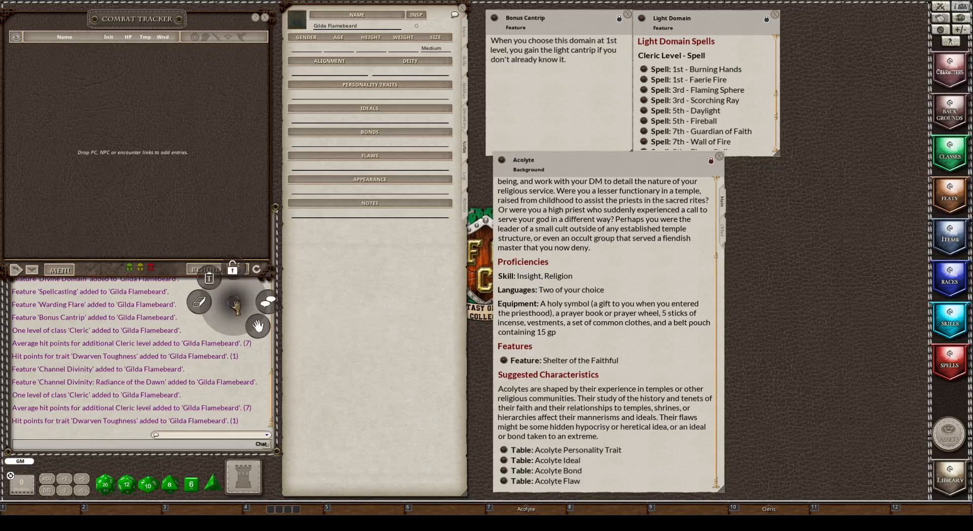
left_click(195, 312)
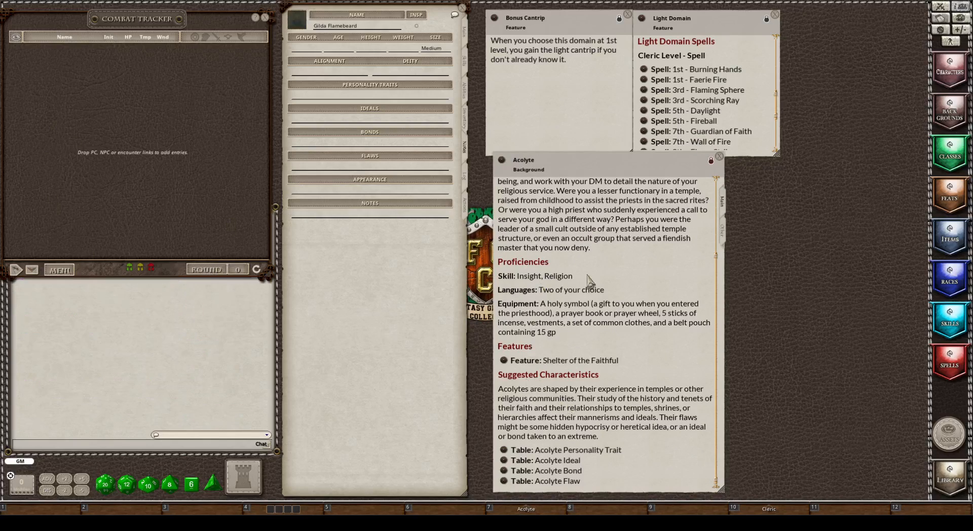
left_click(503, 451)
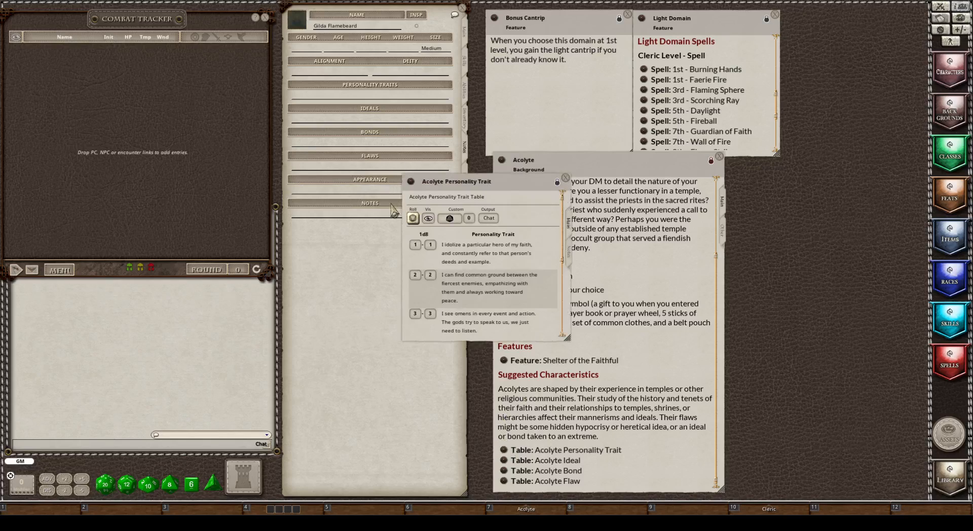
left_click(413, 219)
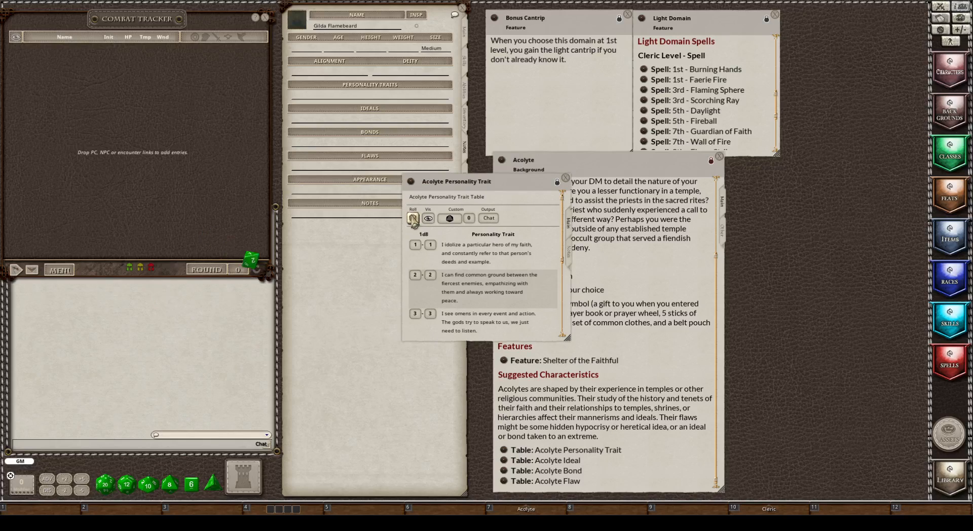
left_click_drag(529, 193, 630, 184)
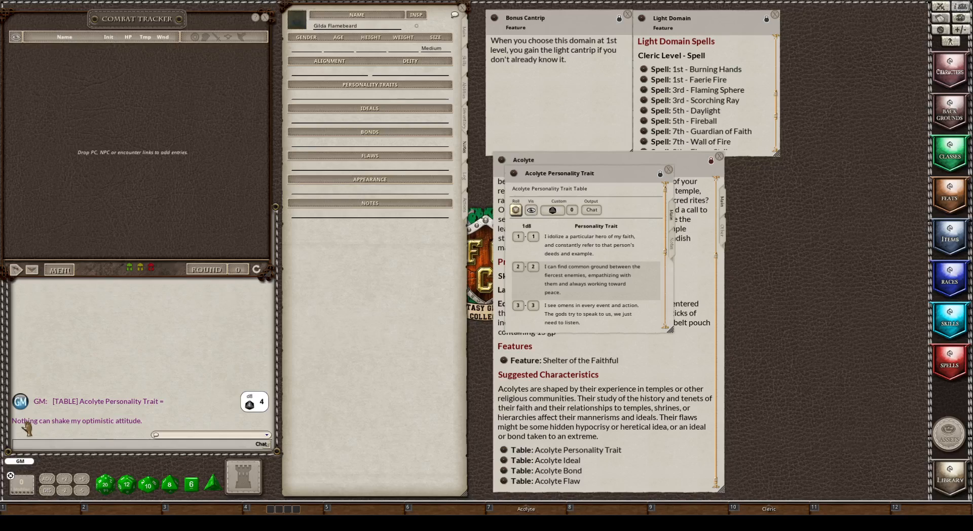
left_click_drag(27, 427, 326, 100)
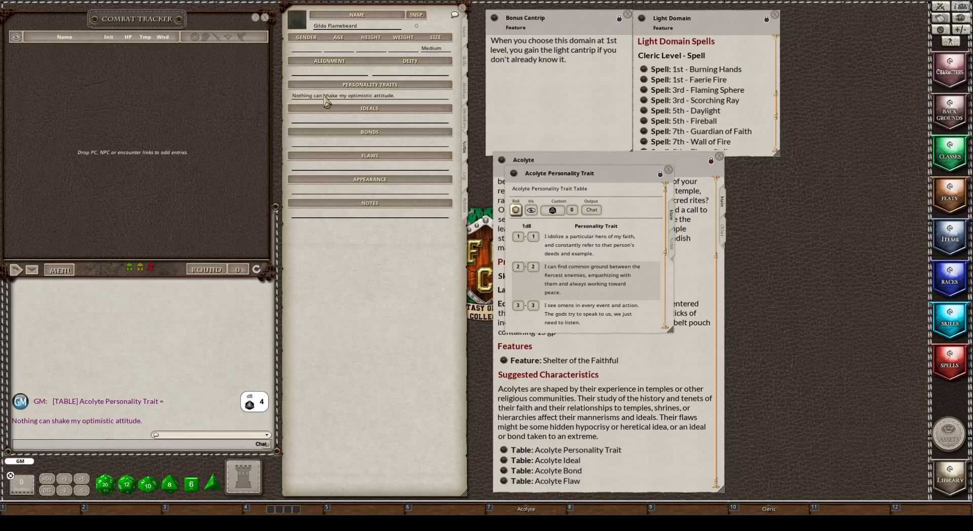
left_click(668, 170)
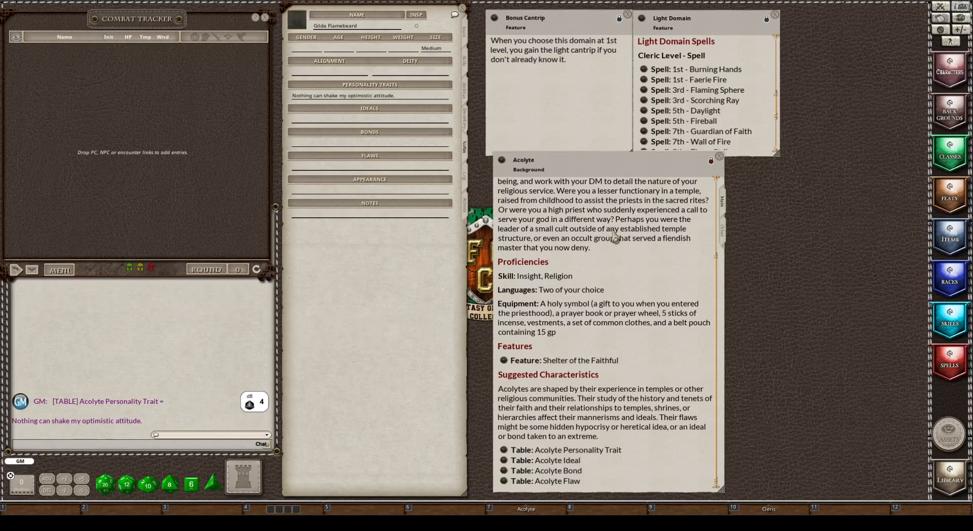
Roll on the Acolyte Ideal table and copy the rolled text into the character's Ideals
left_click(504, 461)
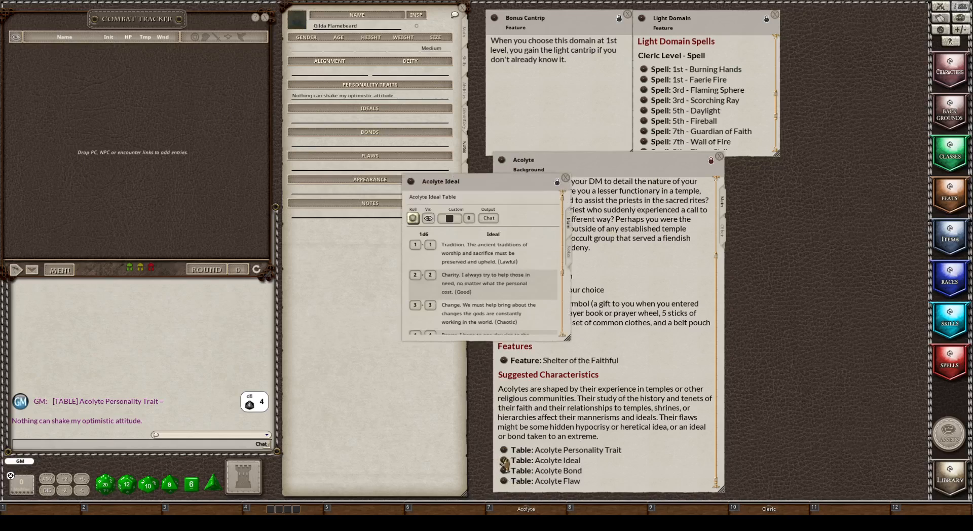
left_click(413, 218)
left_click(565, 178)
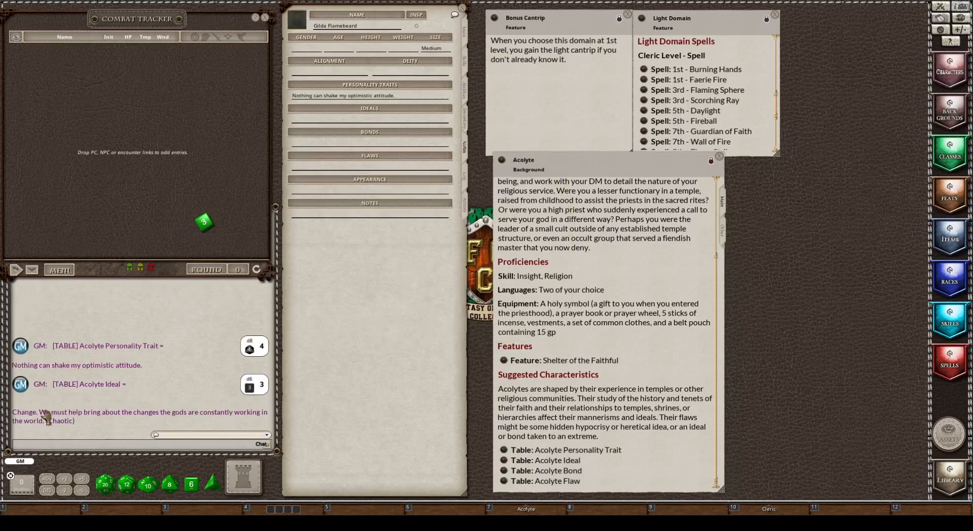
left_click_drag(36, 420, 324, 121)
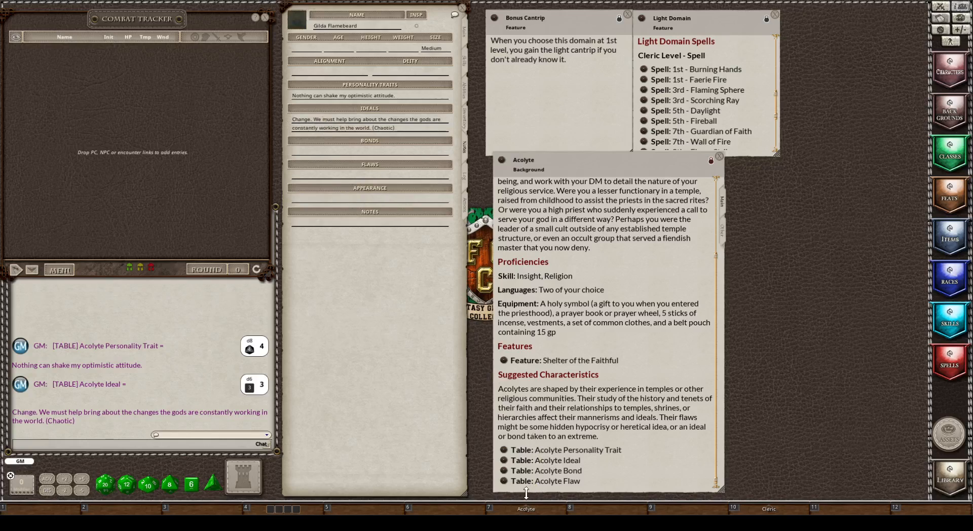
Roll on the Acolyte Bond table and copy the rolled text into the character's Bonds
left_click(504, 470)
left_click(413, 218)
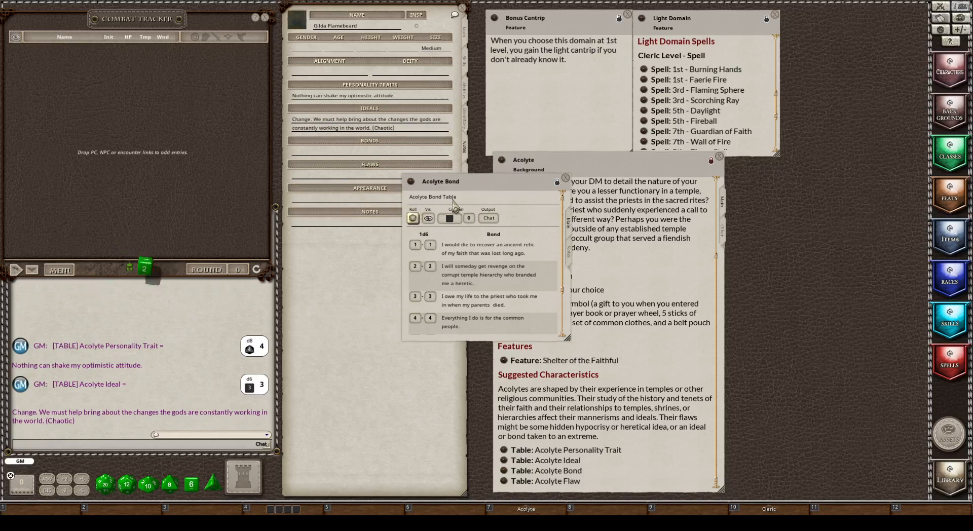
left_click(566, 178)
left_click_drag(65, 421, 340, 157)
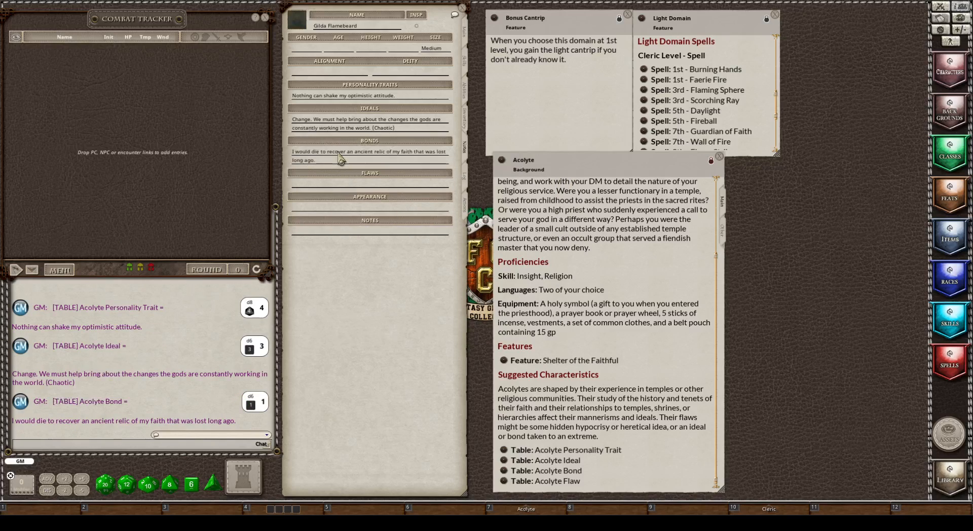
Roll on the Acolyte Flaw table and copy the rolled text into the character's Flaws
left_click(504, 483)
left_click(413, 218)
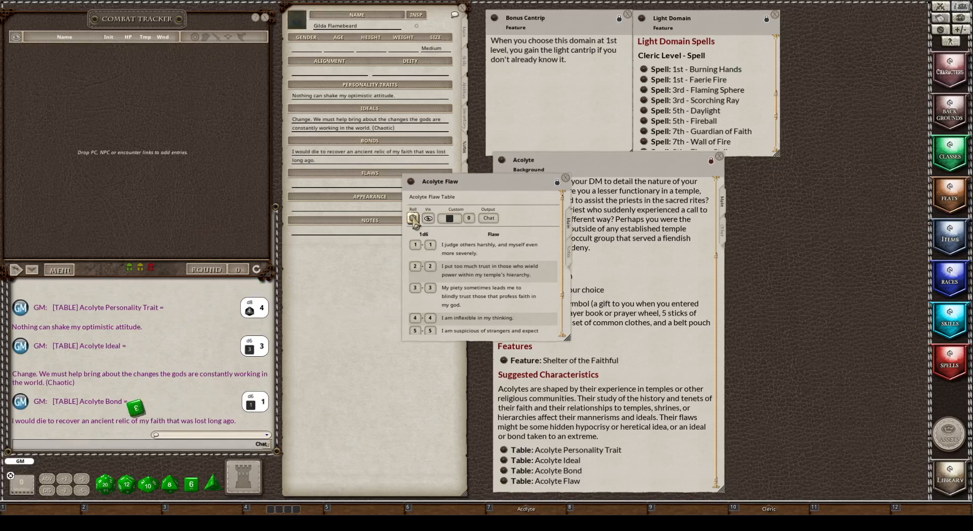
left_click(566, 179)
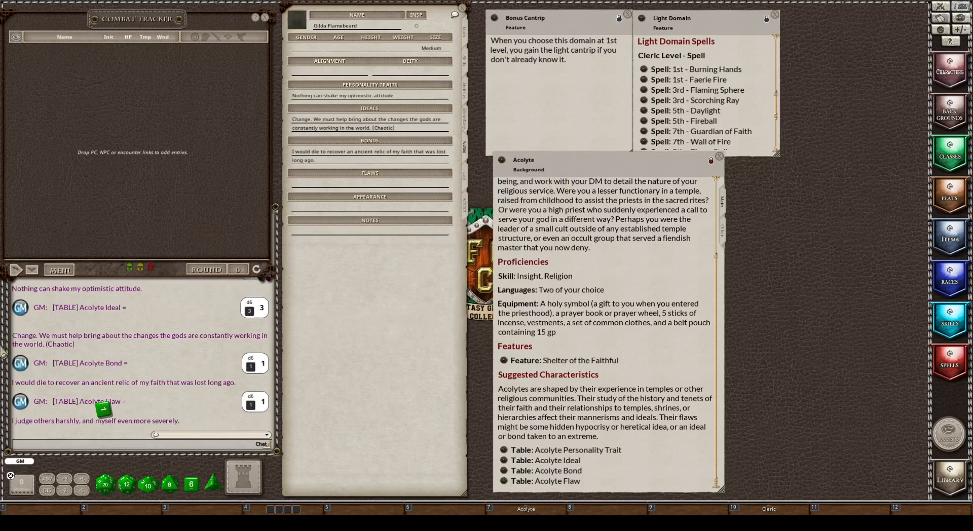
left_click_drag(33, 423, 329, 185)
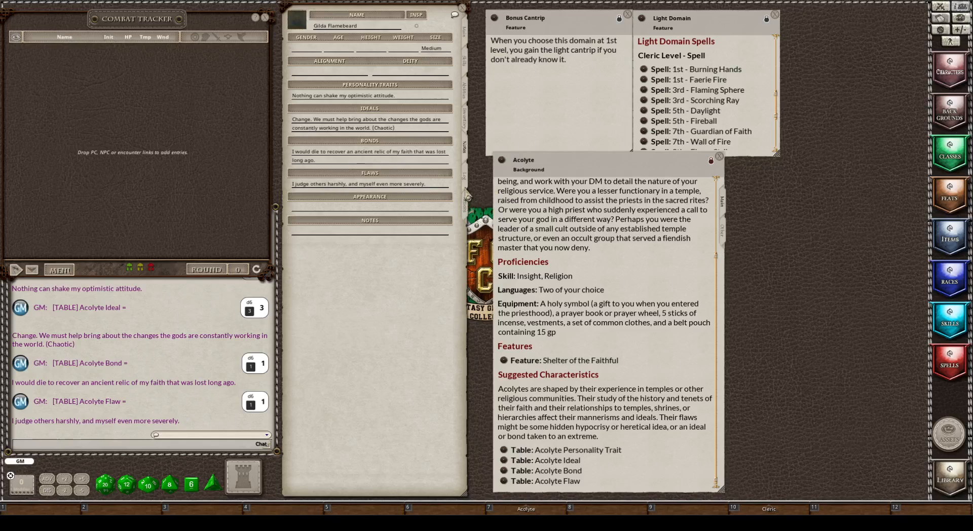
Show the character's actions page with weapons and spell slots, and close the Acolyte background
left_click(465, 207)
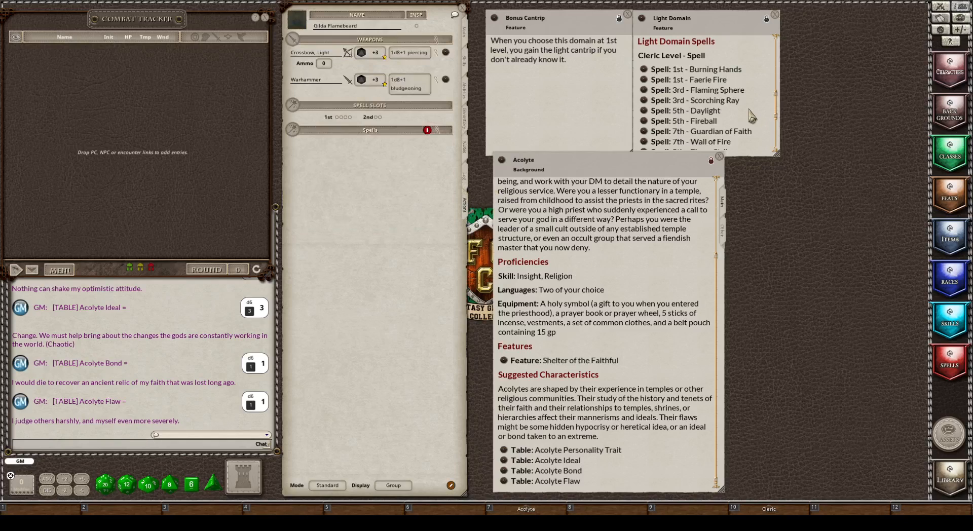
left_click(719, 157)
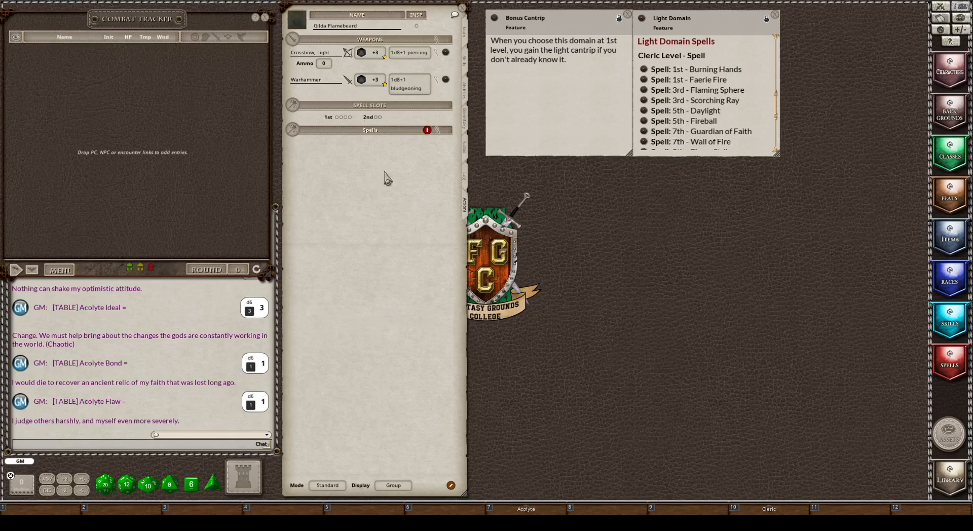
Try adding the Bonus Cantrip feature to the character's actions as a power, and delete that entry
left_click_drag(494, 21, 324, 161)
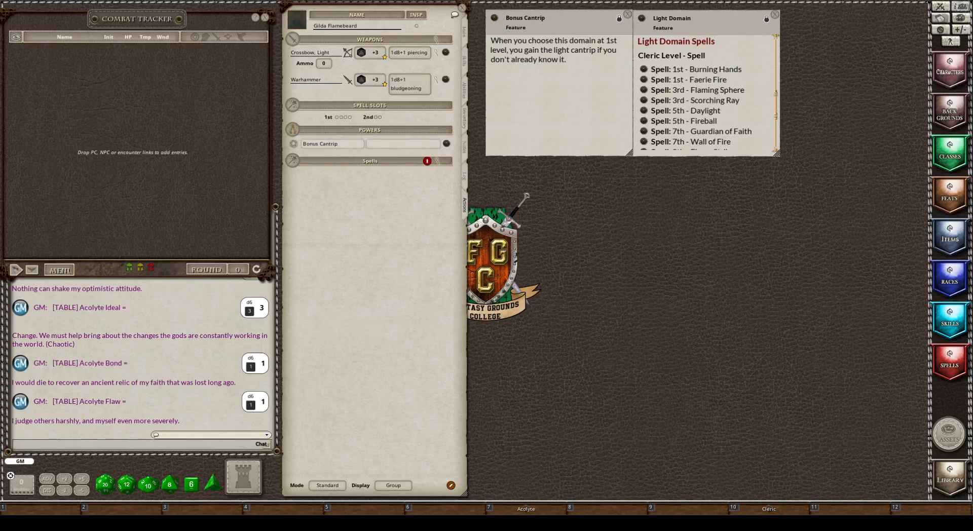
left_click(451, 486)
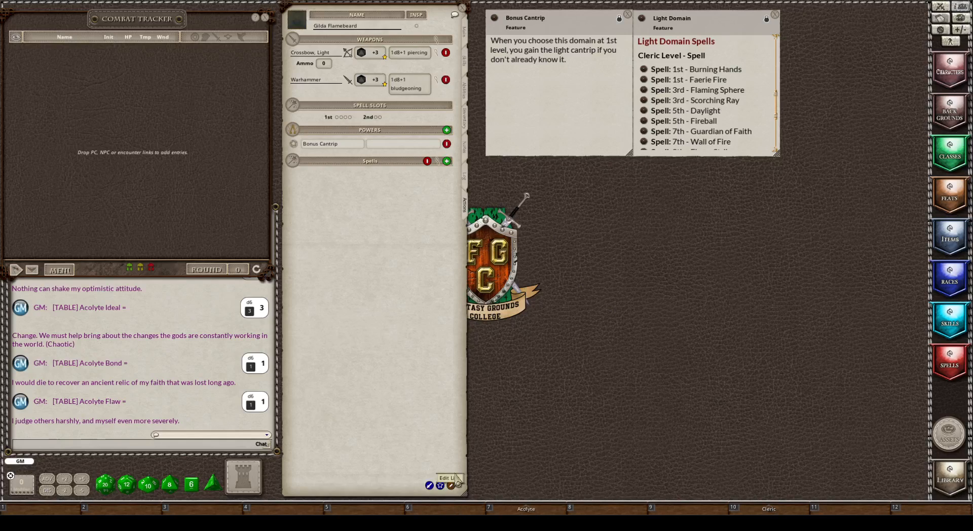
left_click(446, 144)
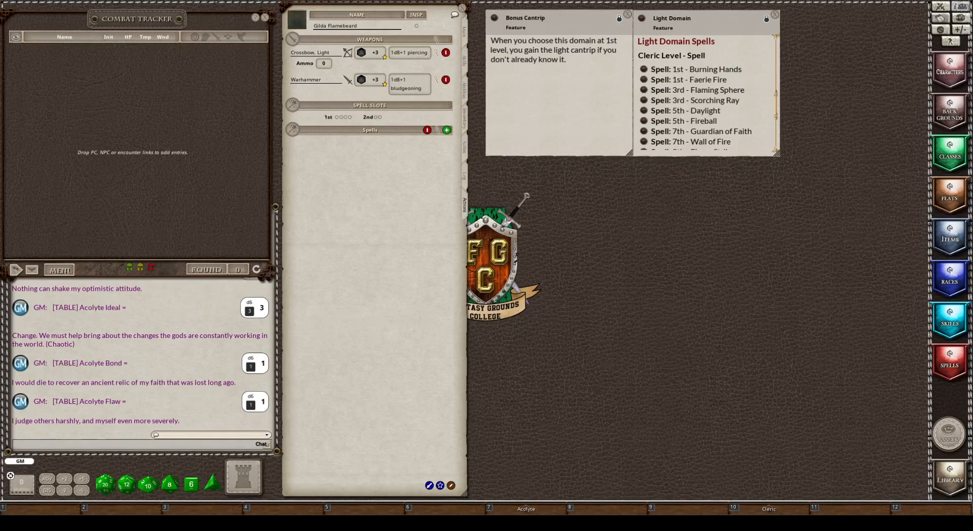
Open the spell list beside the character sheet, end editing of the actions page, and filter the spells to source Cleric, level 0
left_click(950, 360)
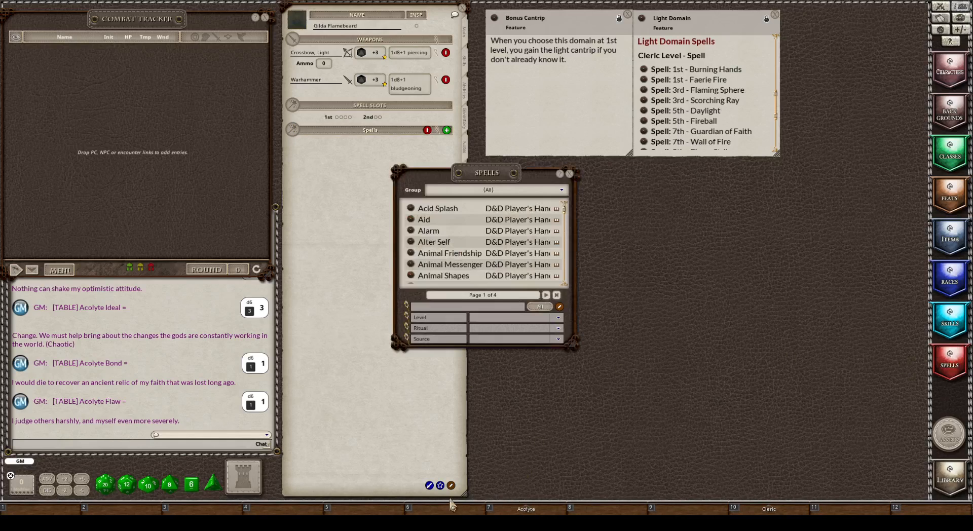
left_click_drag(485, 182, 610, 199)
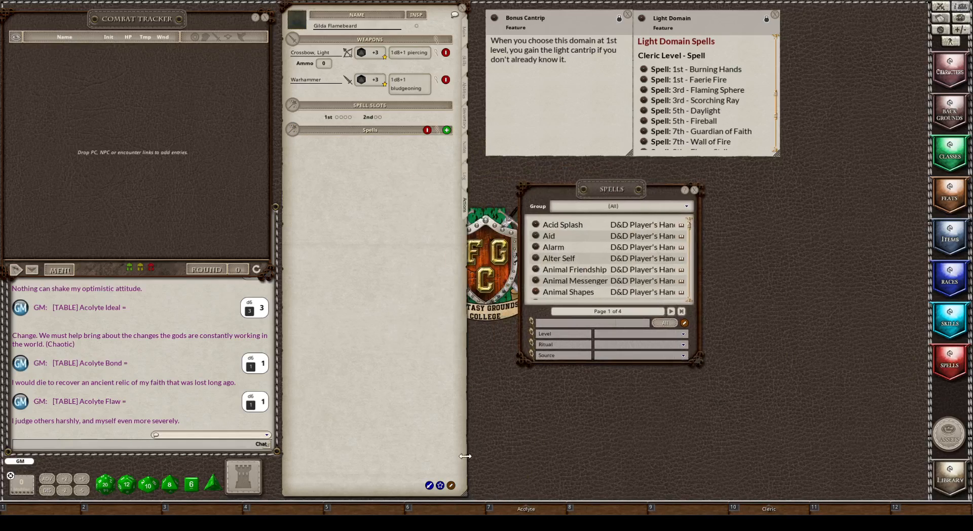
left_click(451, 486)
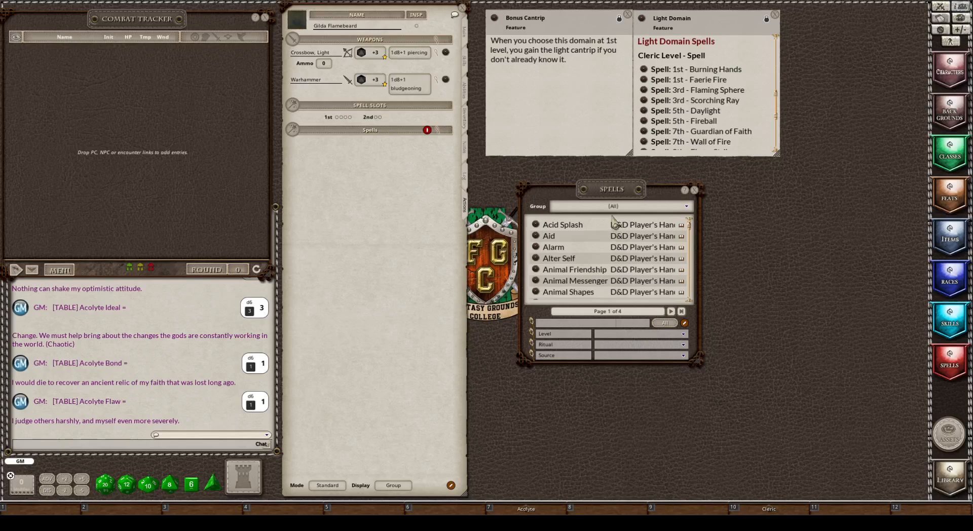
left_click(603, 356)
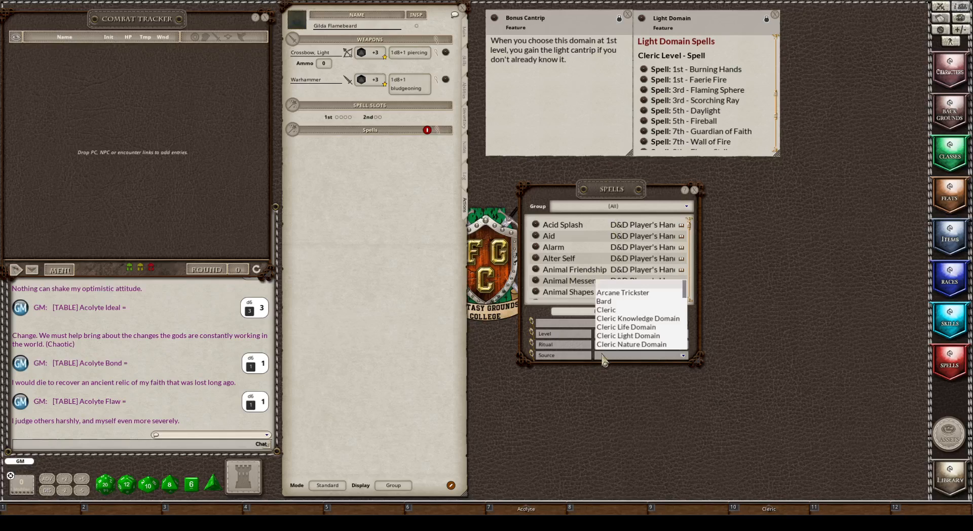
left_click(607, 310)
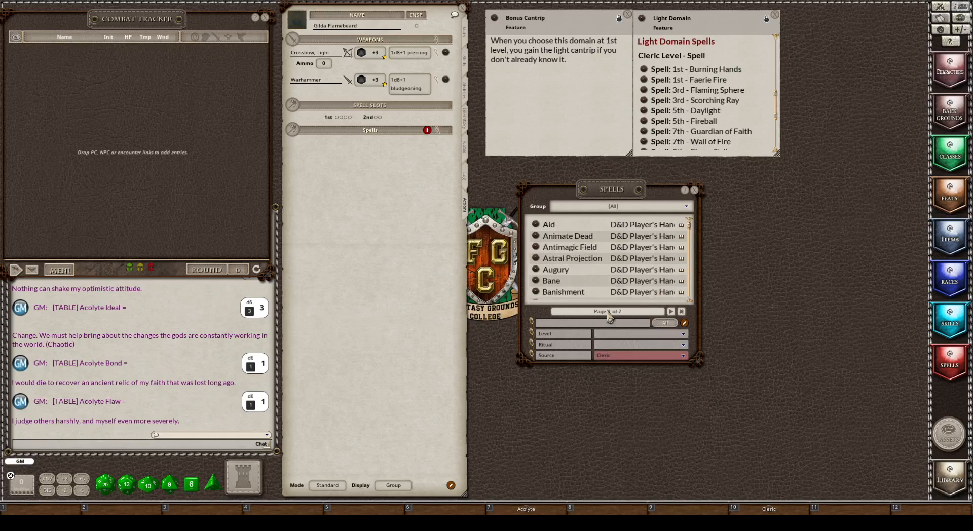
left_click(597, 335)
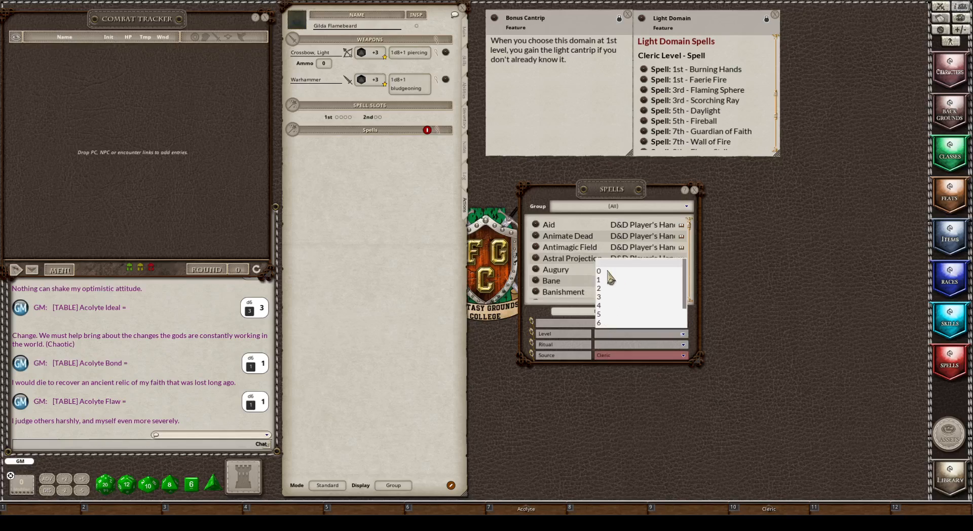
left_click(603, 271)
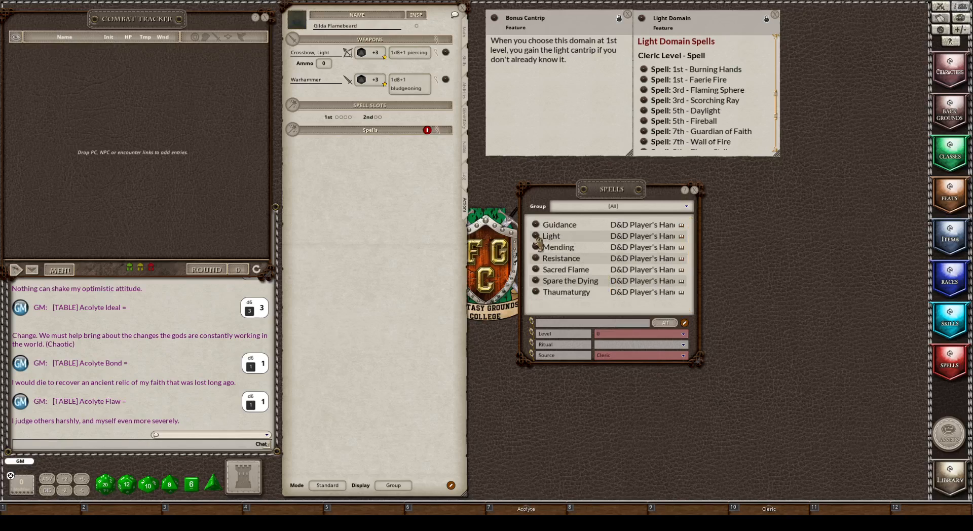
Add the cantrips Light, Sacred Flame, Spare the Dying and Thaumaturgy to the character's actions and collapse their details
left_click_drag(535, 238, 333, 152)
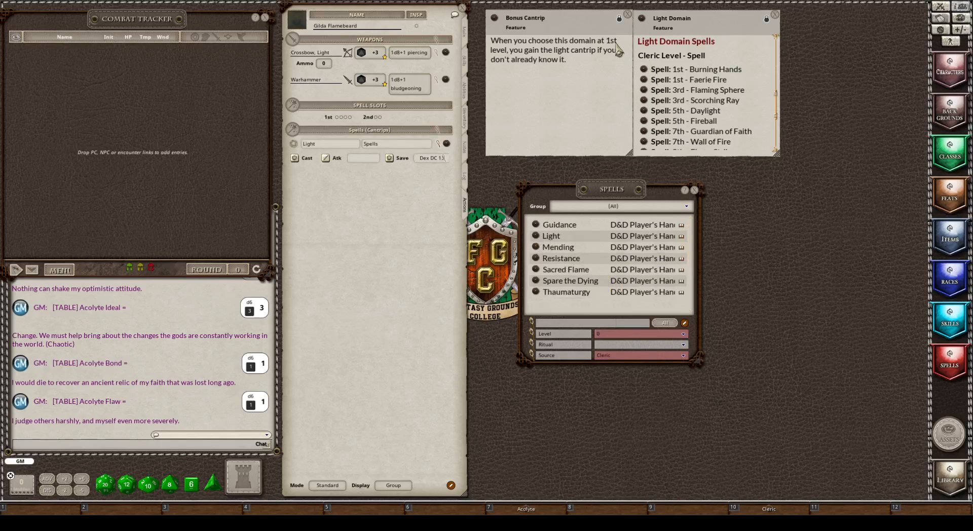
left_click(629, 16)
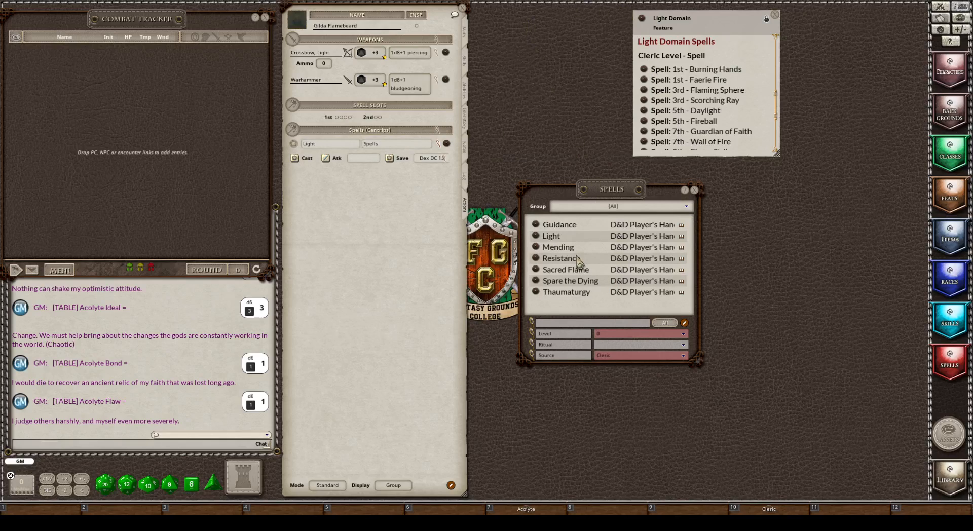
left_click_drag(536, 270, 353, 179)
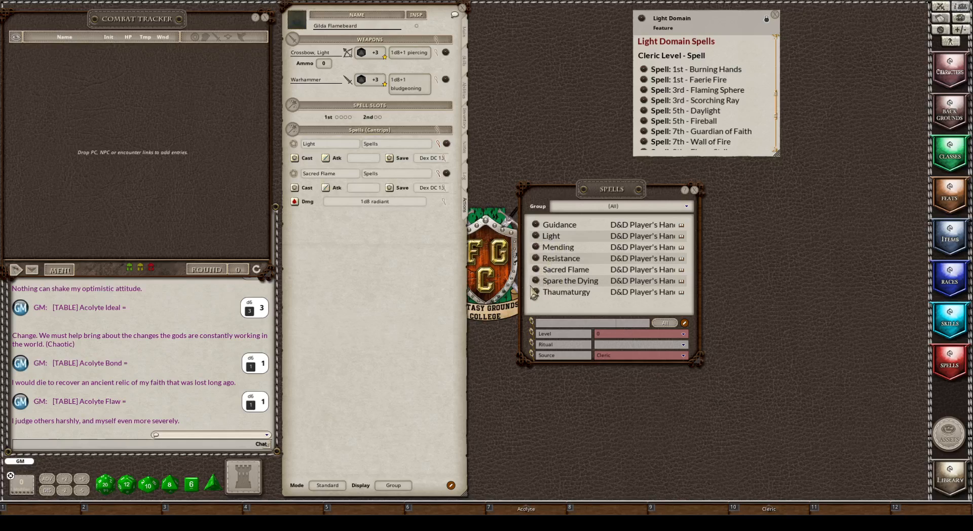
left_click_drag(536, 283, 316, 224)
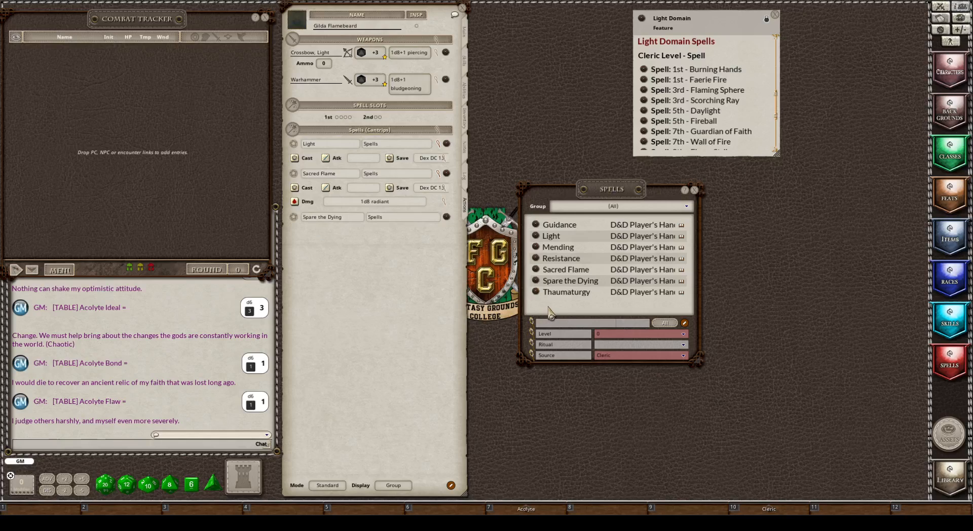
left_click_drag(536, 292, 326, 245)
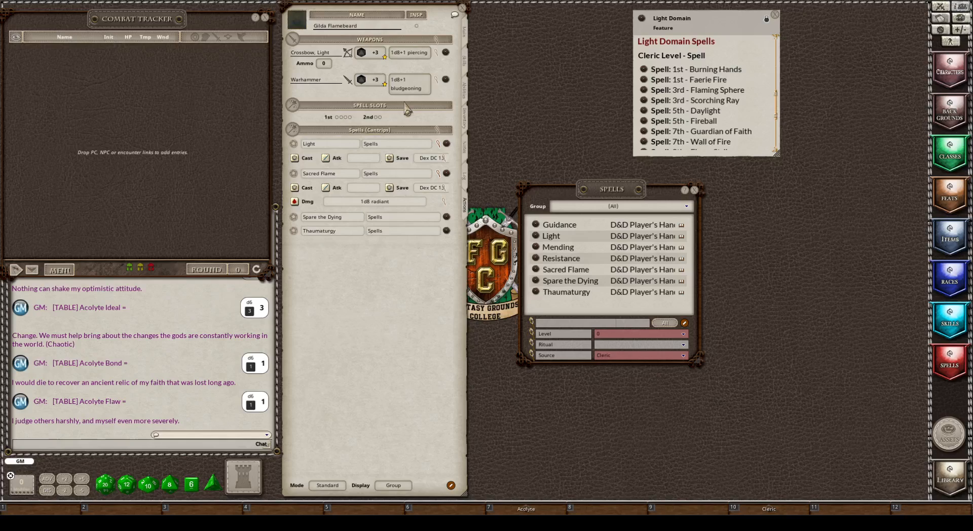
left_click(440, 146)
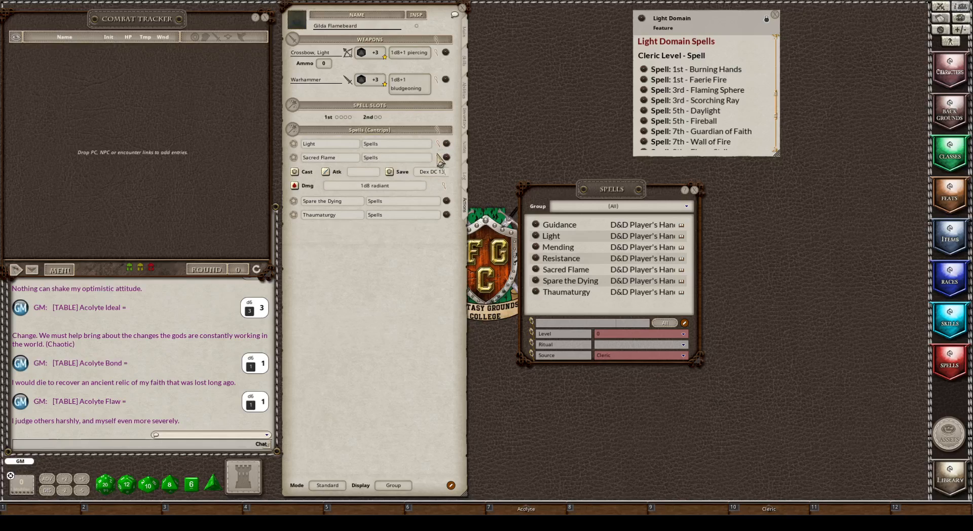
left_click(439, 158)
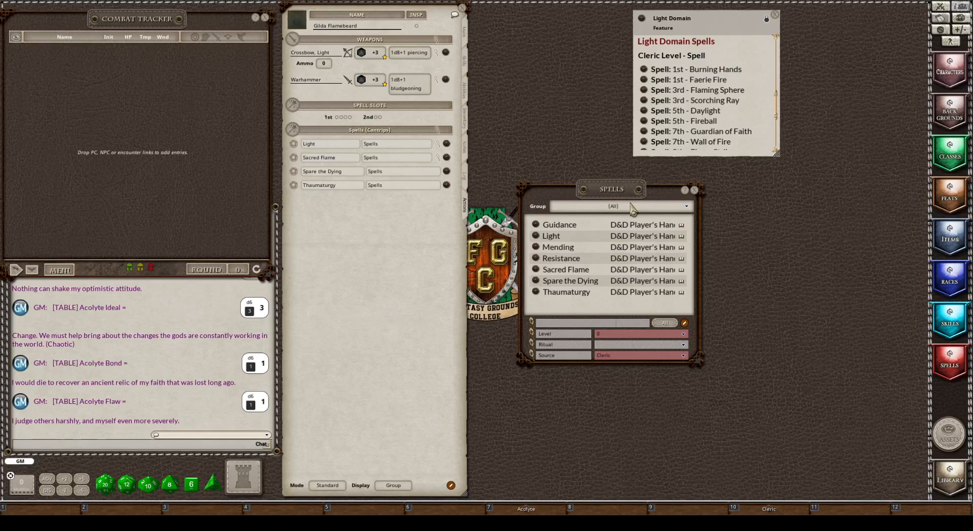
Filter the spell list to level 1 and add Burning Hands, Faerie Fire, Flaming Sphere and Scorching Ray from the Light Domain feature
left_click(611, 335)
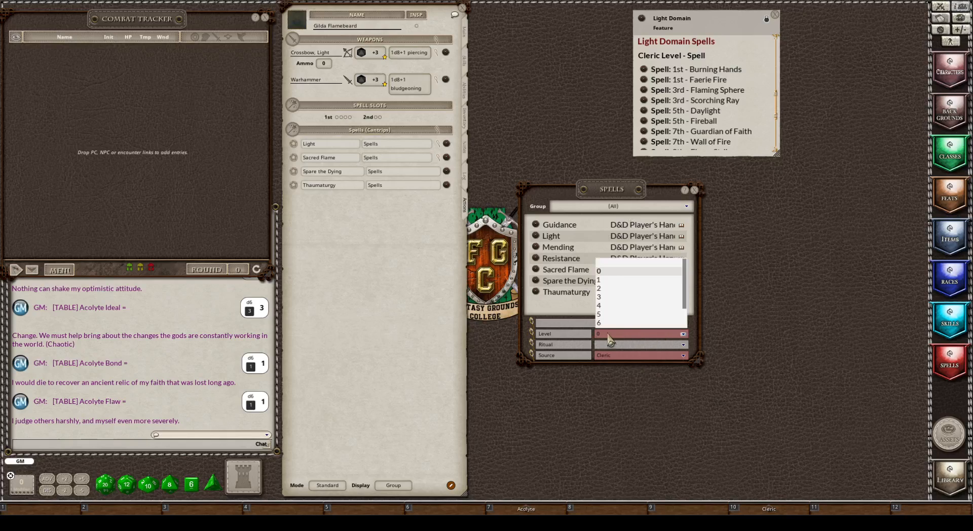
left_click(598, 280)
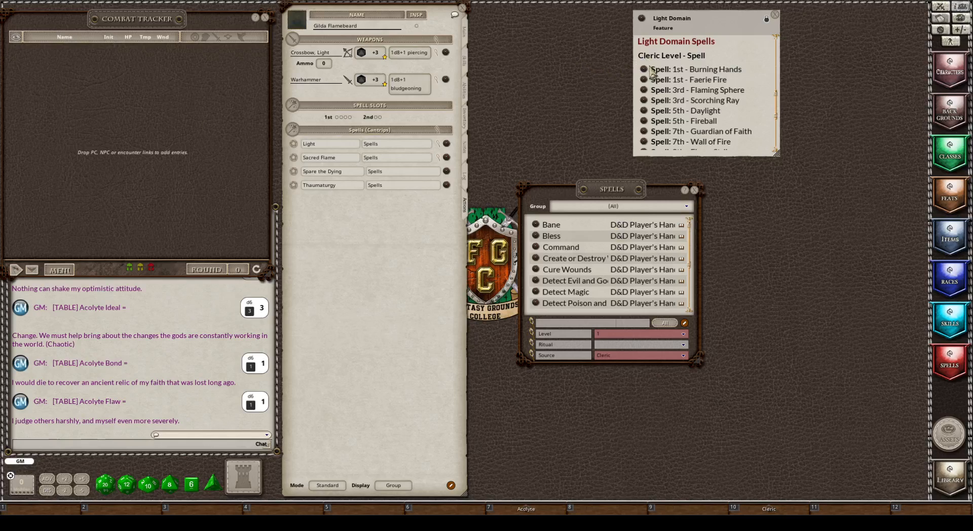
left_click_drag(645, 71, 337, 208)
left_click_drag(644, 80, 315, 262)
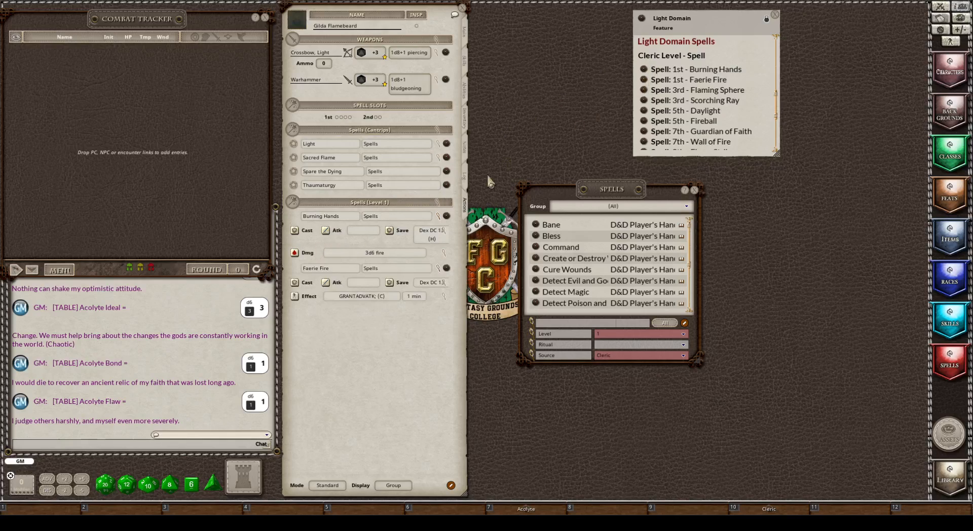
left_click_drag(646, 91, 292, 317)
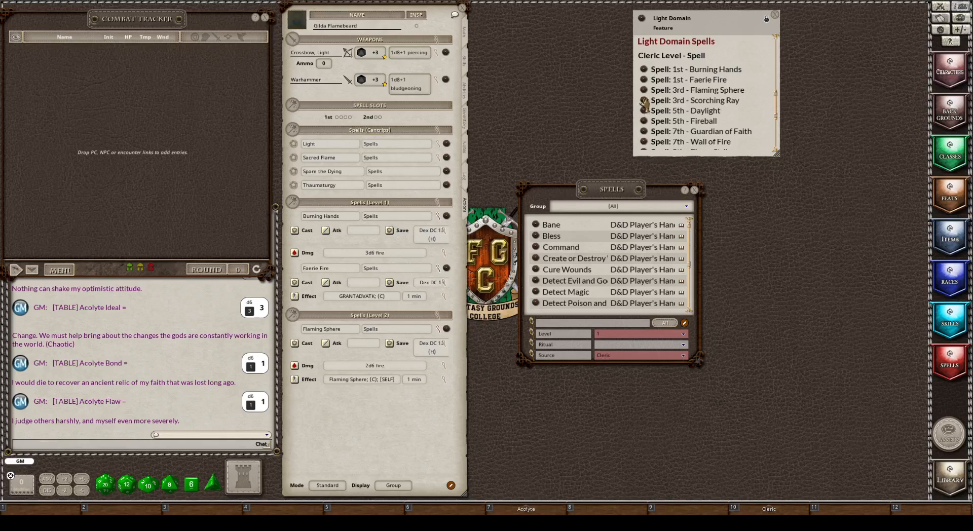
left_click_drag(594, 151, 311, 391)
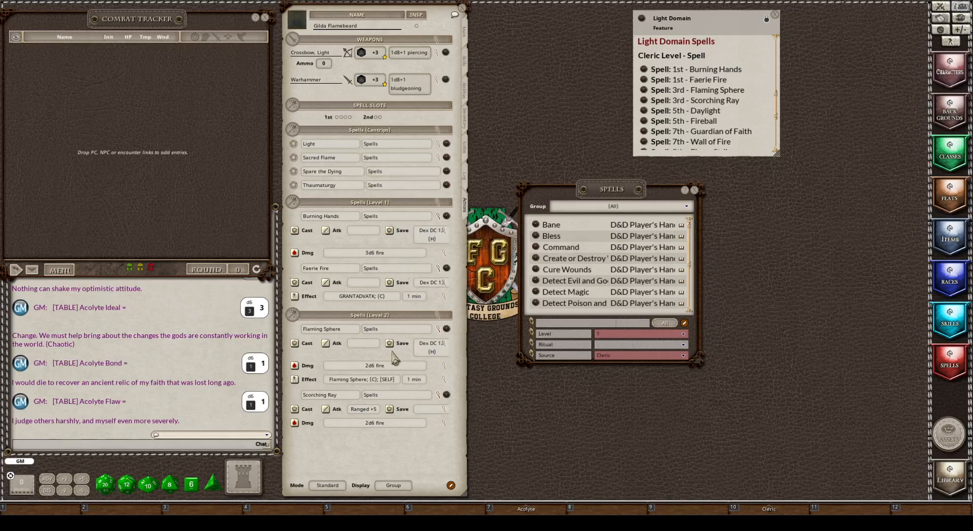
Collapse the details of the four Light Domain spells on the character's actions page
left_click(439, 216)
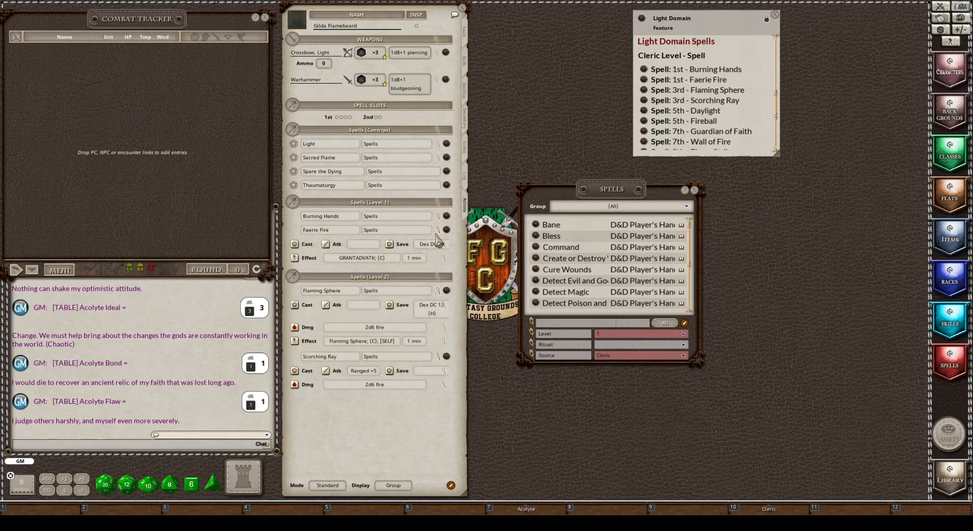
left_click(438, 230)
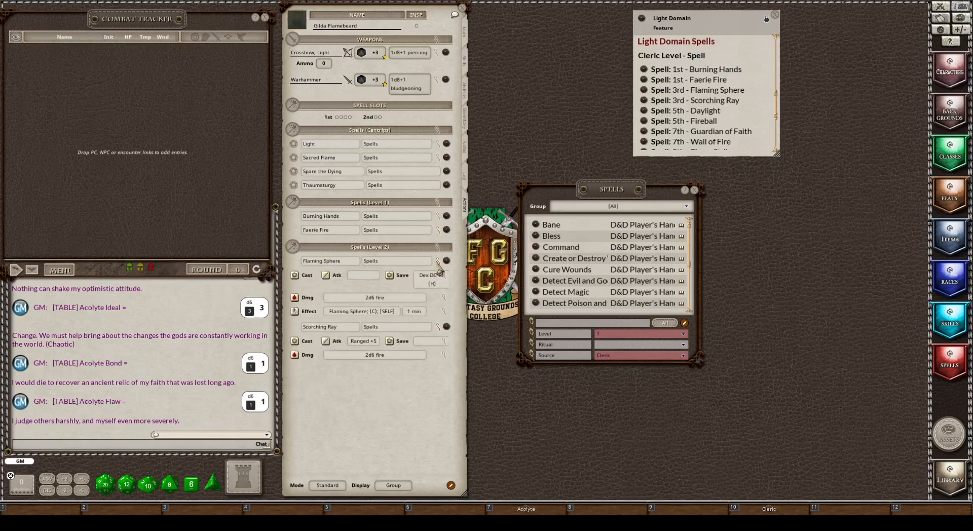
left_click(438, 261)
left_click(438, 274)
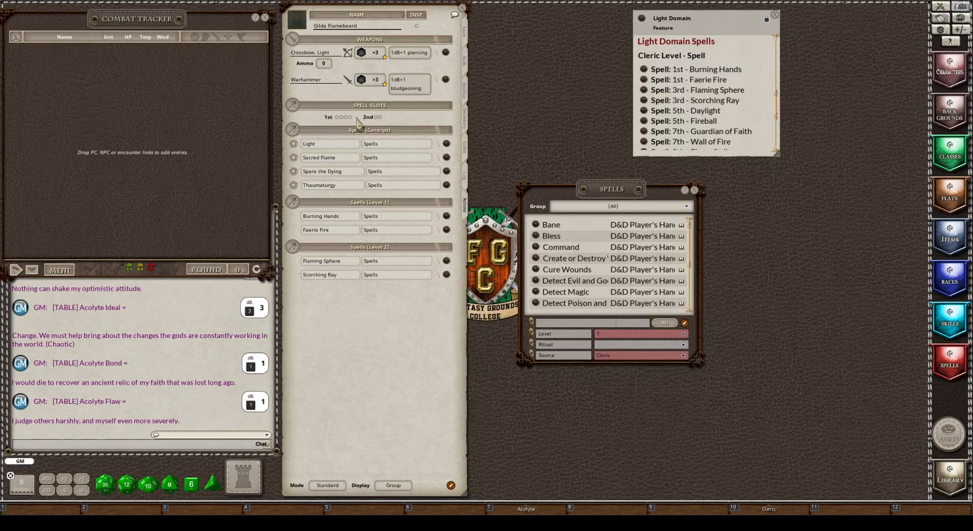
Add the level 1 cleric spells Bless, Cure Wounds, Command and Healing Word to the character and collapse the expanded details
left_click(338, 117)
left_click_drag(536, 236, 375, 221)
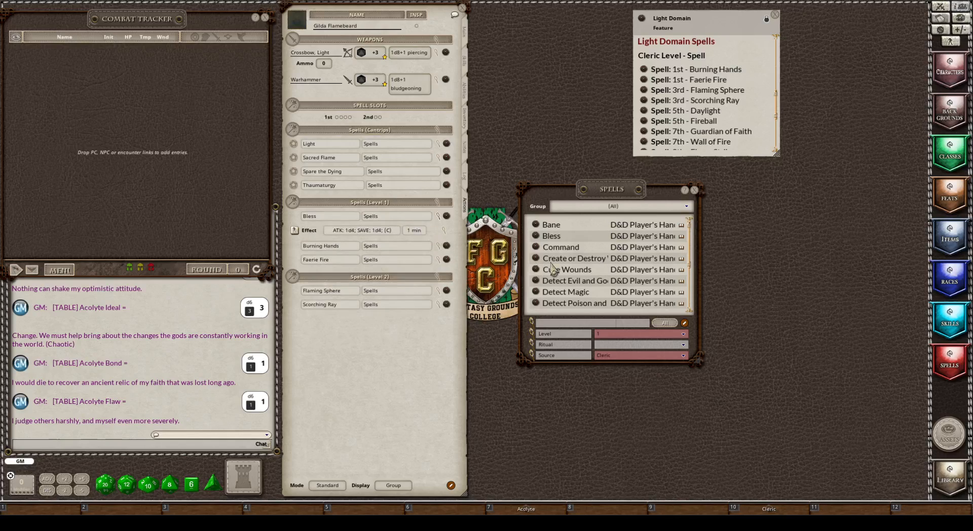
left_click_drag(536, 274, 339, 235)
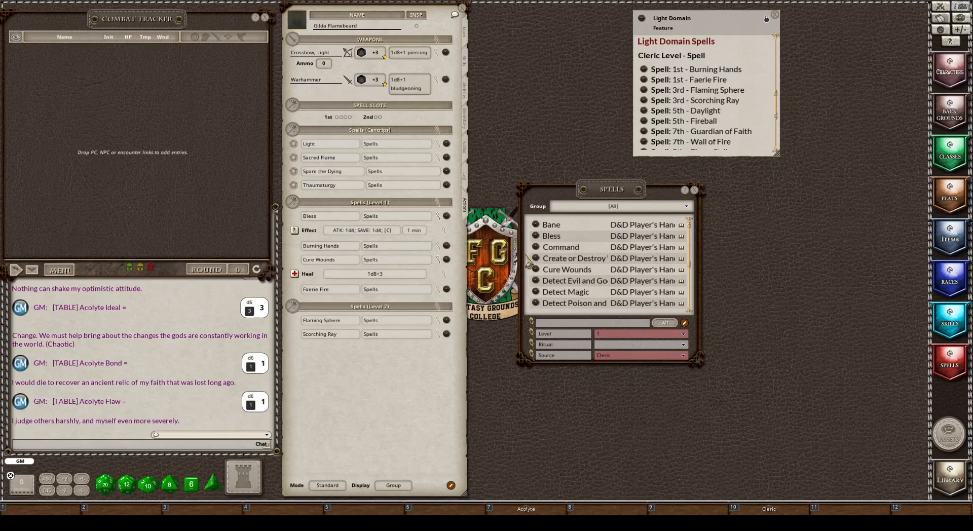
left_click_drag(535, 247, 343, 250)
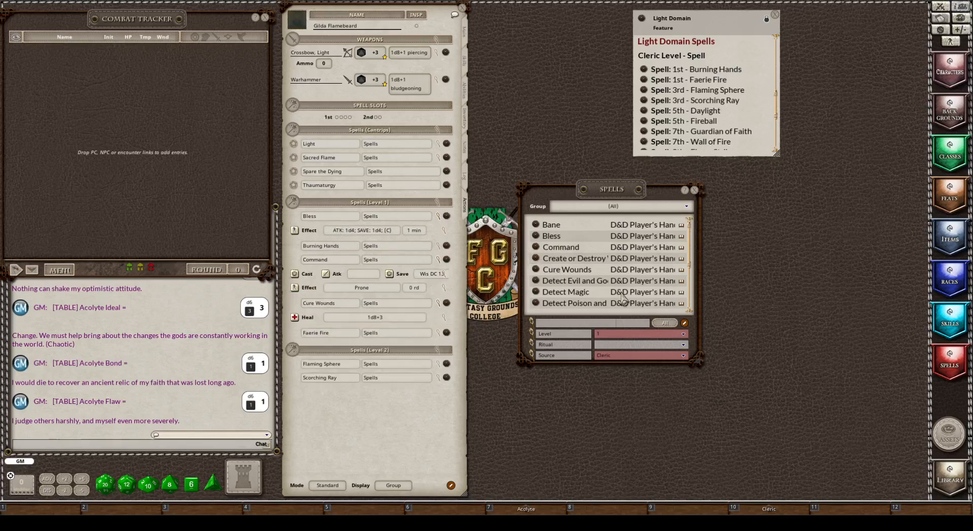
scroll(600, 263, "down", 4)
left_click_drag(551, 248, 361, 251)
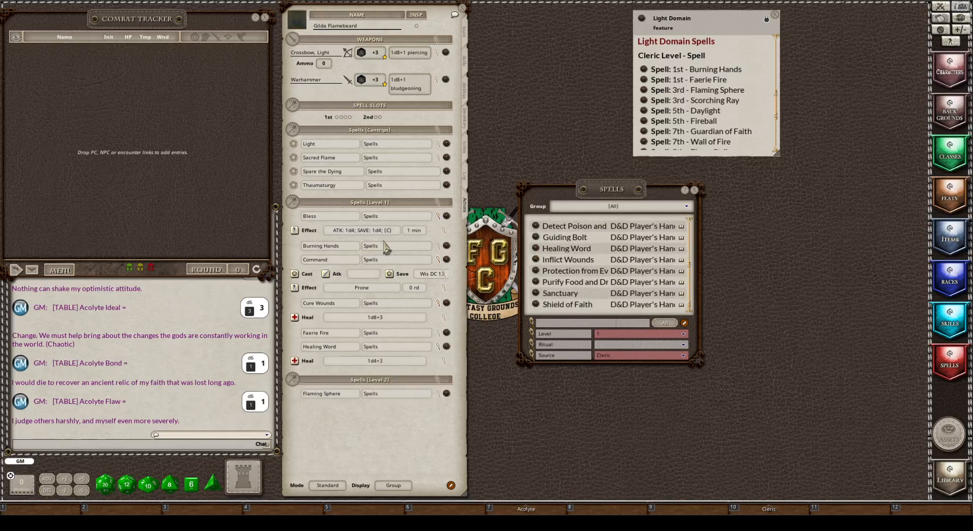
left_click(440, 216)
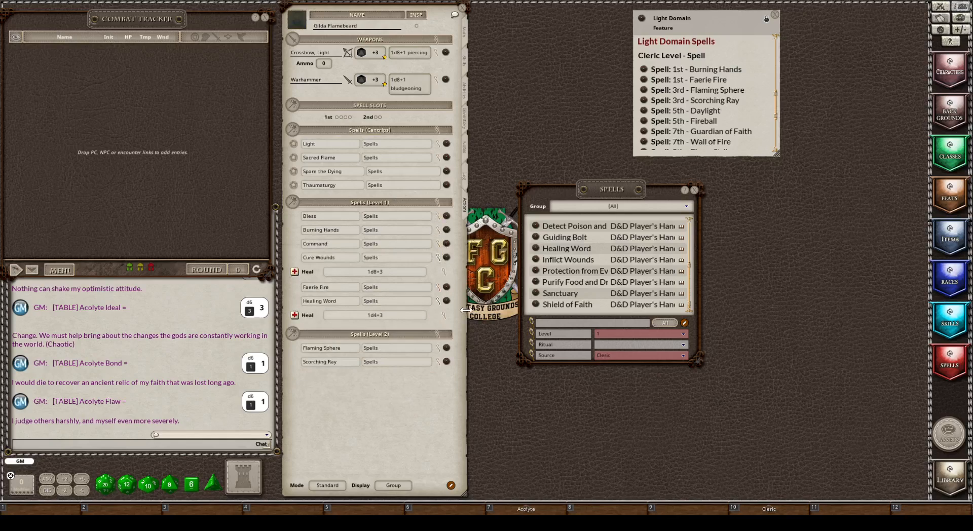
left_click(438, 257)
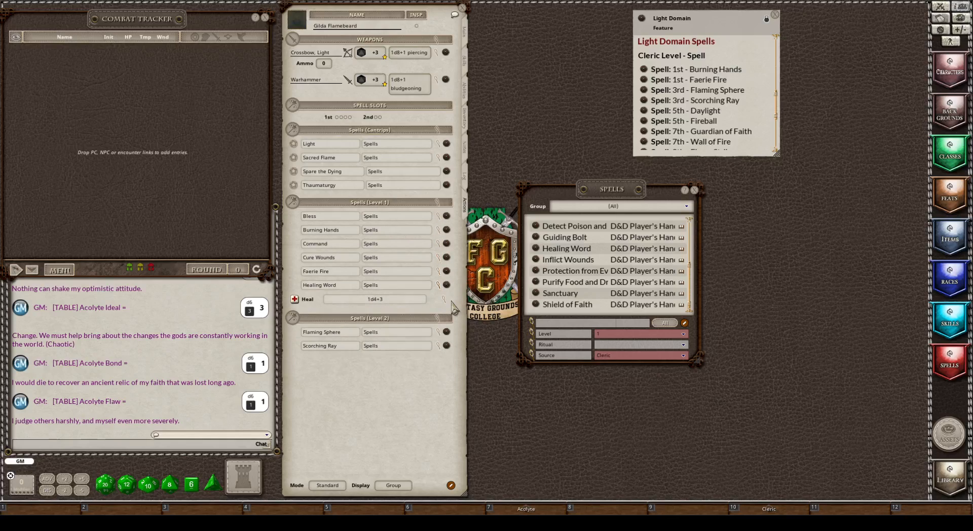
left_click(438, 285)
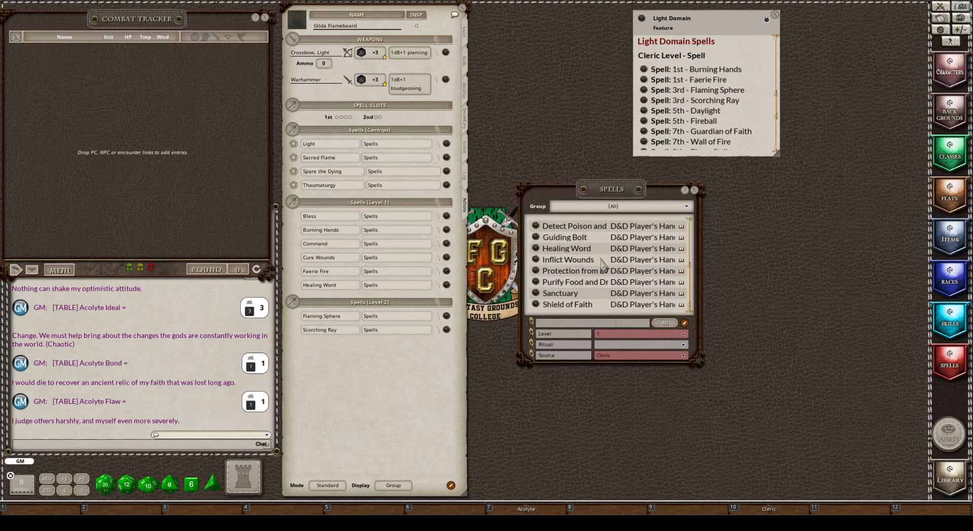
Add the level 2 cleric spells Lesser Restoration and Spiritual Weapon to the character, and close the spell list and Light Domain feature
left_click(604, 334)
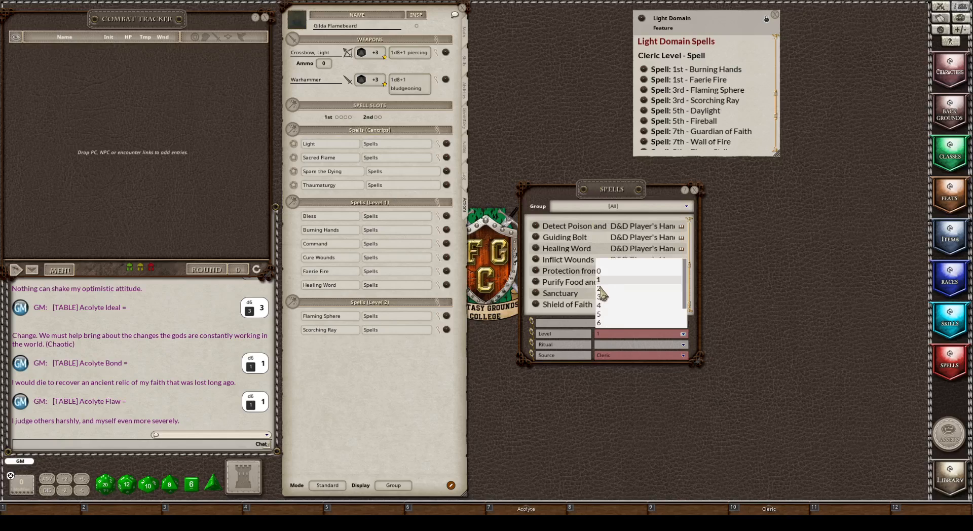
left_click(600, 289)
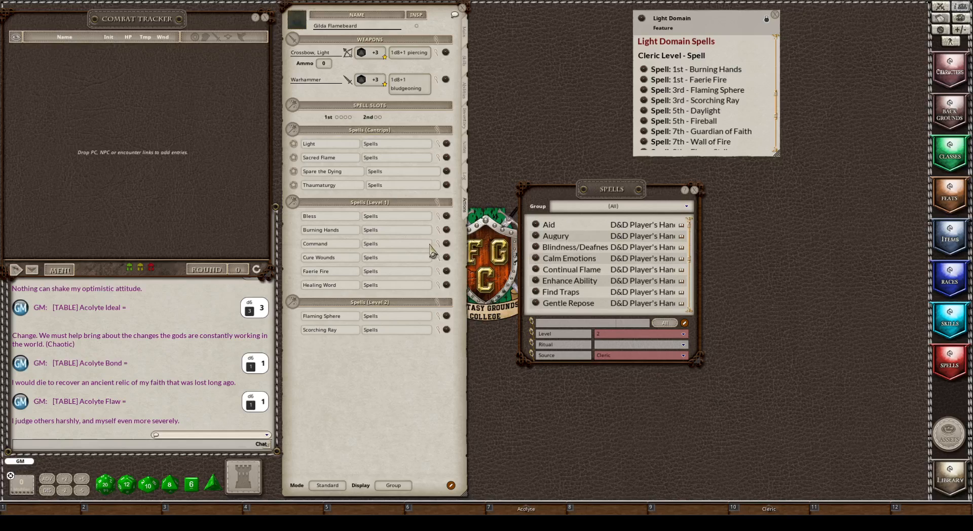
scroll(612, 265, "down", 4)
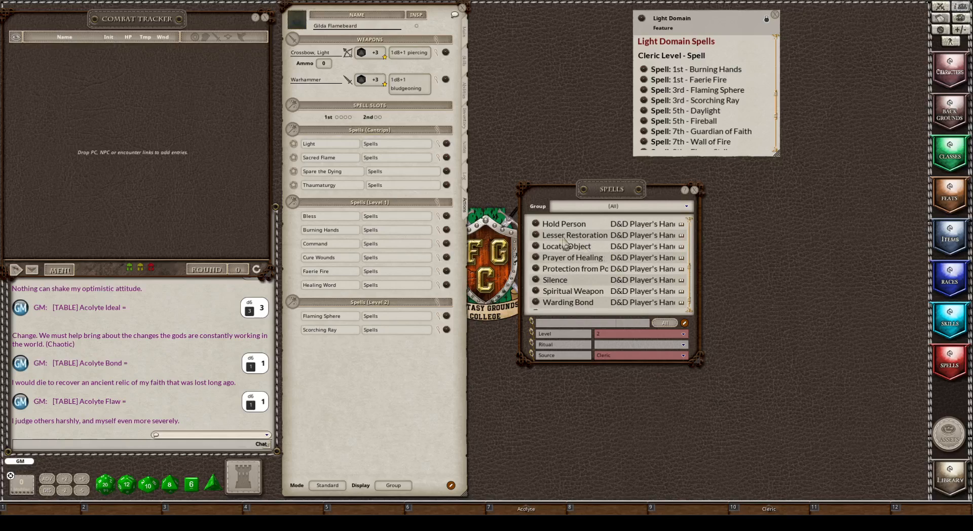
left_click_drag(517, 243, 332, 337)
left_click_drag(532, 293, 343, 370)
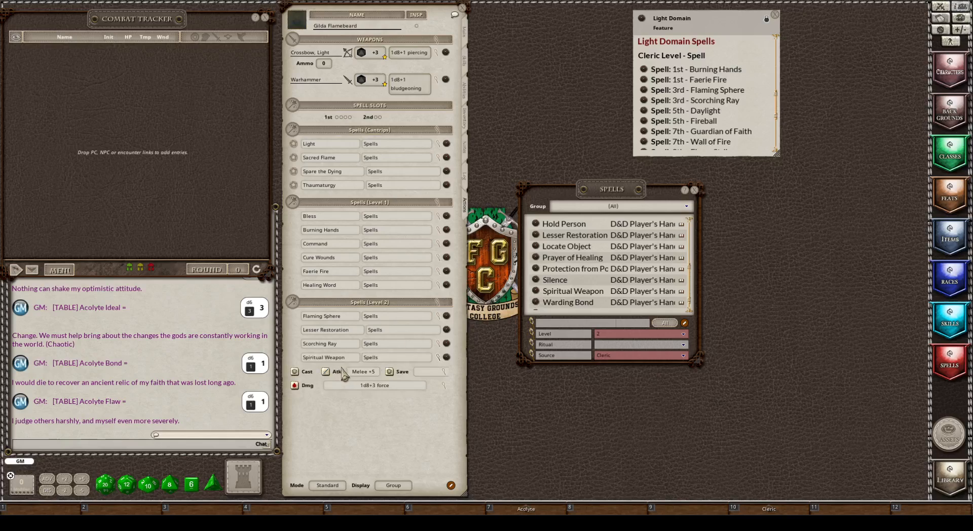
left_click(439, 358)
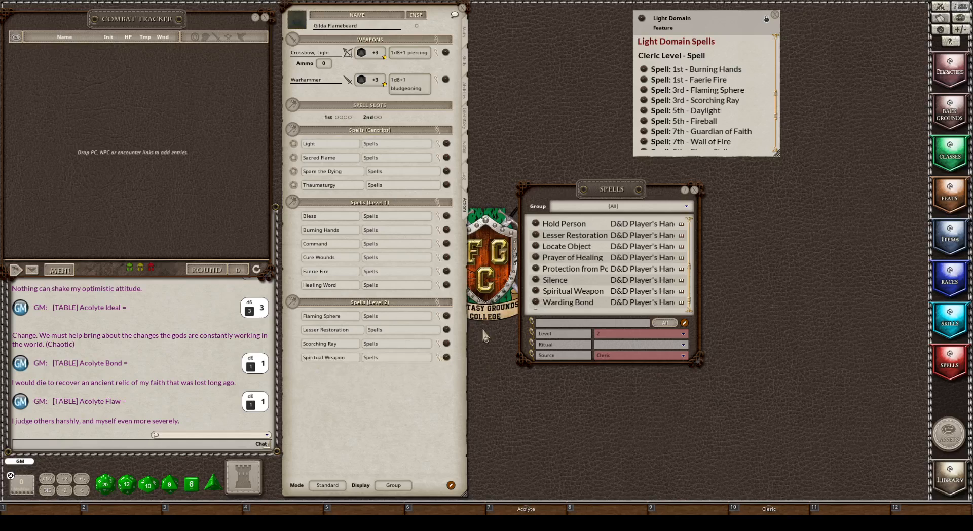
left_click(695, 191)
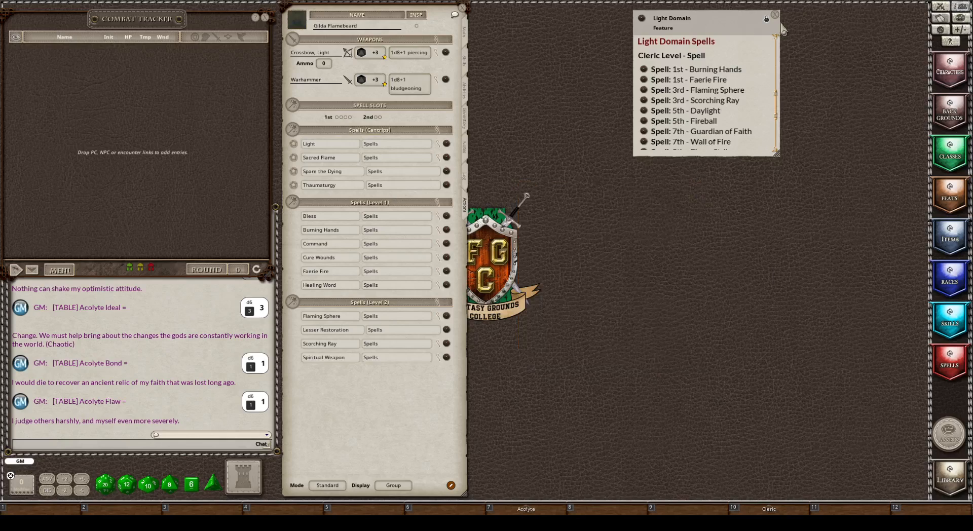
left_click(777, 17)
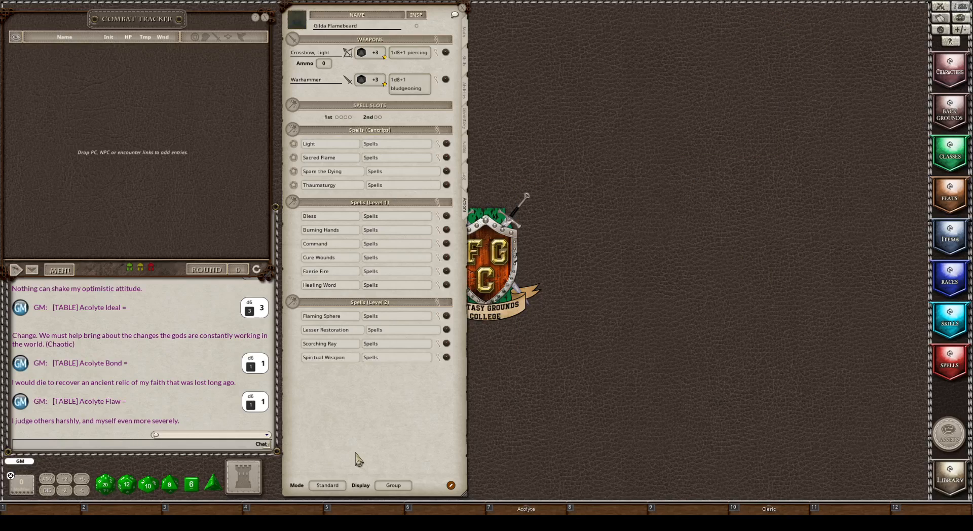
Mark all level 1 and level 2 spells as prepared in Preparation mode with the Actions display, and switch the mode to Combat
left_click(327, 485)
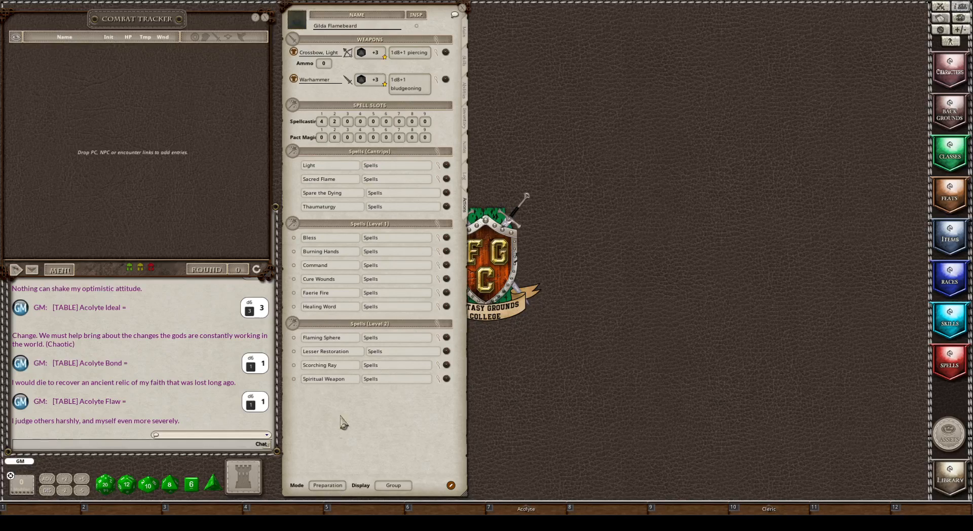
left_click(397, 487)
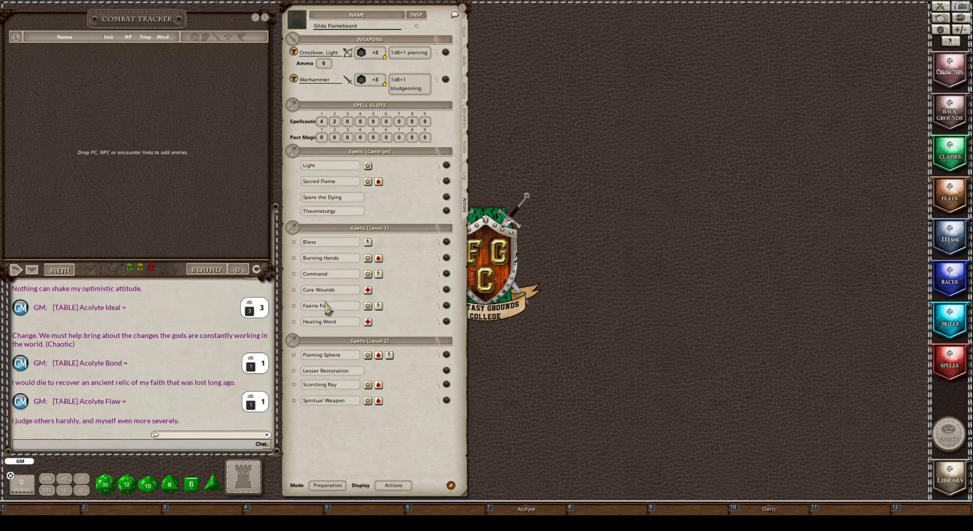
left_click(293, 305)
left_click(293, 258)
left_click(294, 355)
left_click(294, 384)
left_click(293, 242)
left_click(293, 273)
left_click(293, 290)
left_click(294, 322)
left_click(293, 371)
left_click(294, 400)
left_click(334, 485)
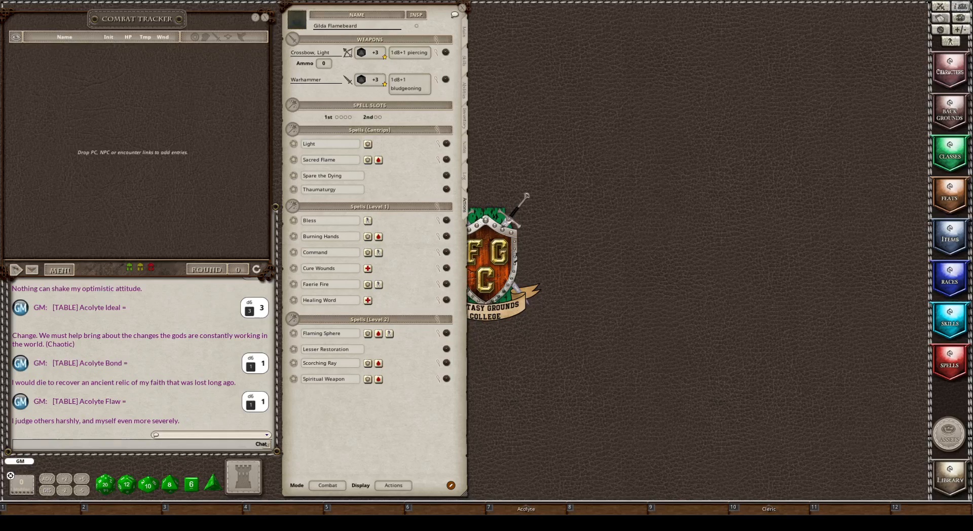
Set the light crossbow's ammo to 20 and show the character's main page
left_click(324, 63)
type("20")
left_click(464, 37)
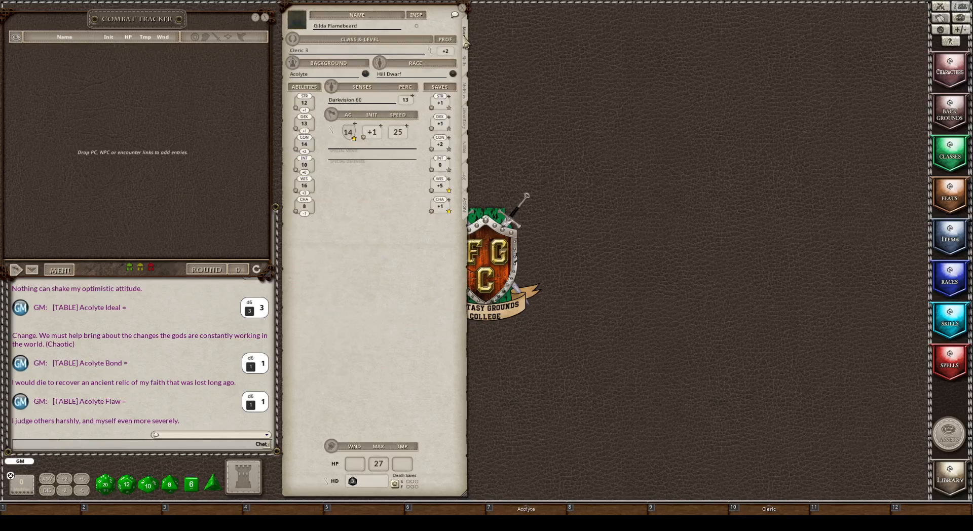